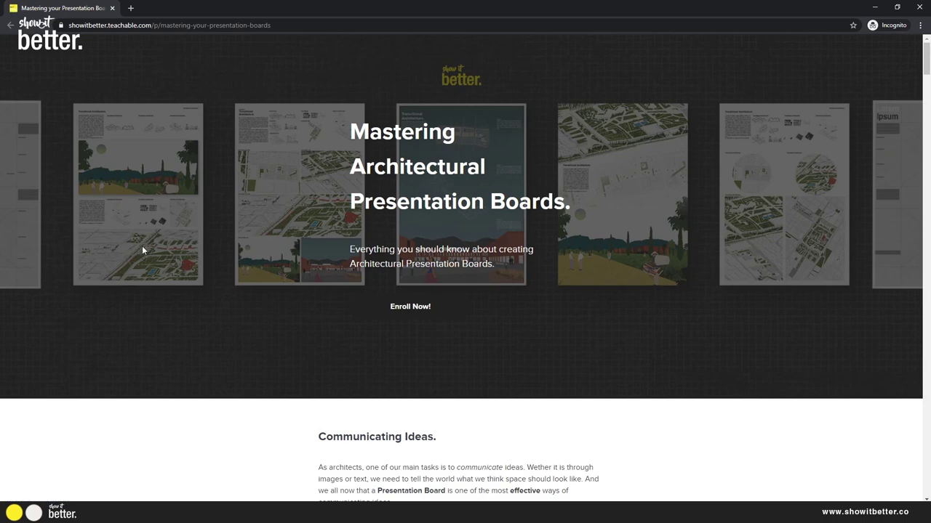
Look through the presentation boards course page, from the introduction down past the before and after board examples
{"action": "scroll", "coordinate": [142, 250], "scroll_direction": "down", "scroll_amount": 6}
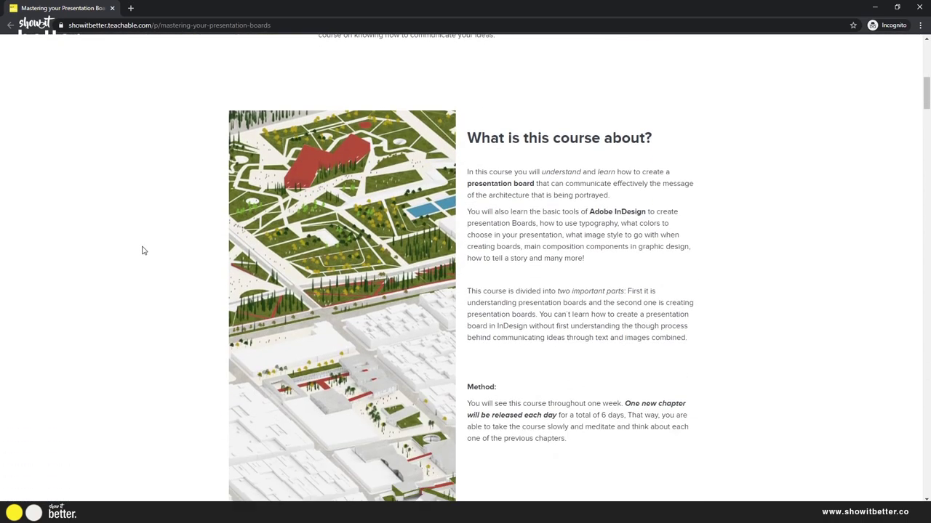
{"action": "scroll", "coordinate": [143, 250], "scroll_direction": "down", "scroll_amount": 9}
{"action": "scroll", "coordinate": [142, 250], "scroll_direction": "down", "scroll_amount": 8}
{"action": "scroll", "coordinate": [143, 250], "scroll_direction": "down", "scroll_amount": 7}
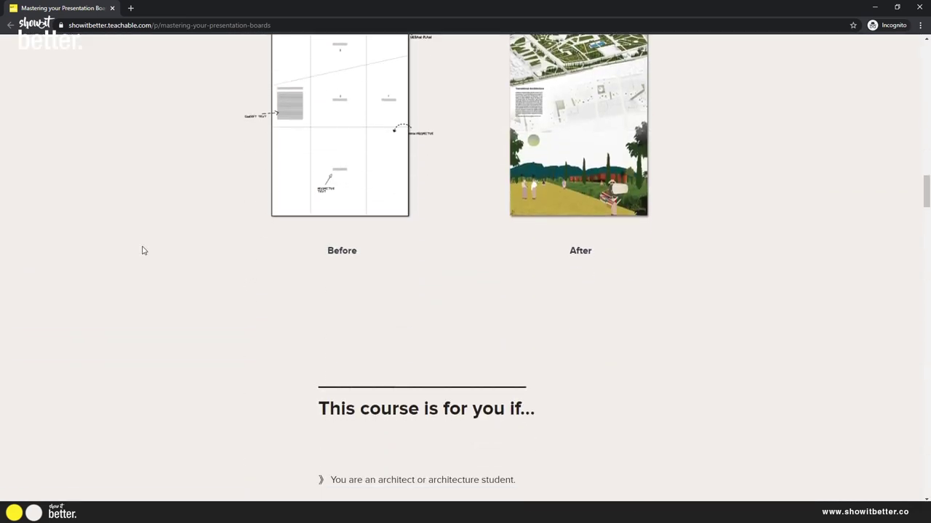
{"action": "scroll", "coordinate": [143, 250], "scroll_direction": "down", "scroll_amount": 8}
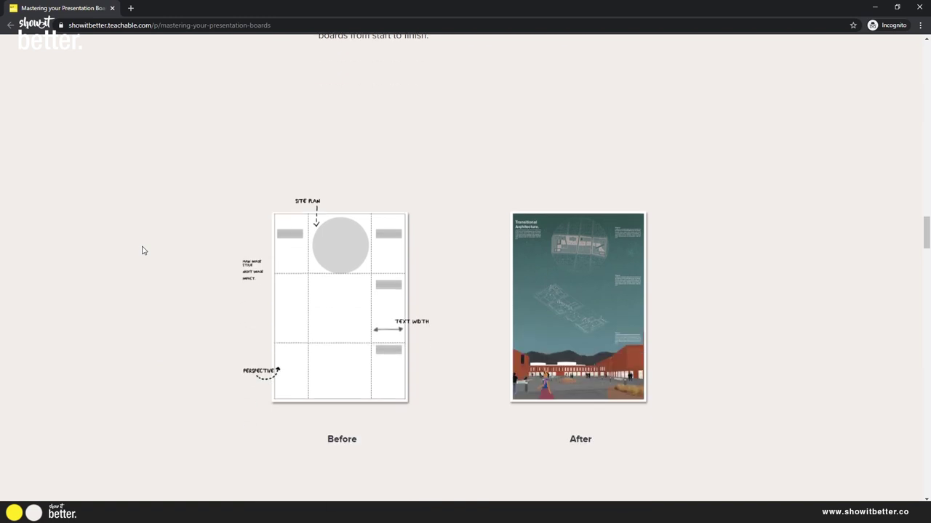
{"action": "scroll", "coordinate": [143, 250], "scroll_direction": "down", "scroll_amount": 8}
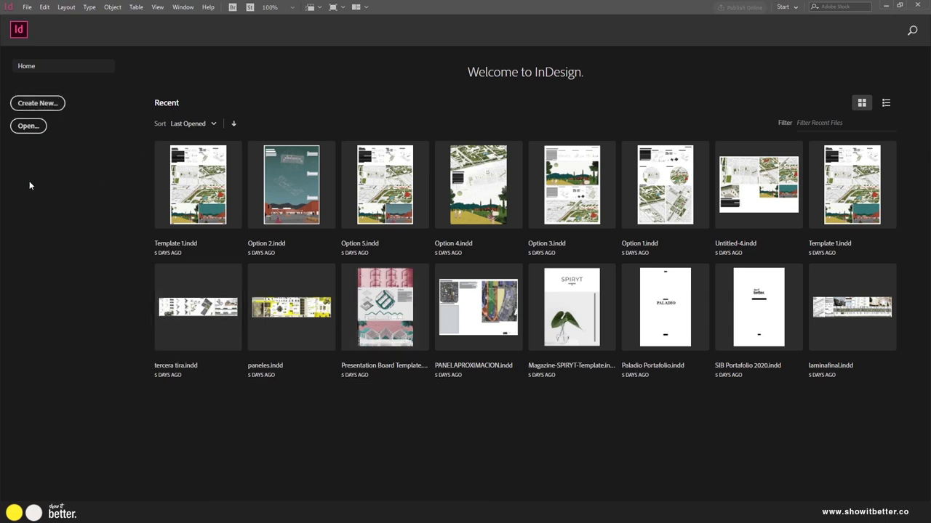
Set up a new portrait document of 50 x 70 cm in centimeters, named "Presentation Board 1"
{"action": "left_click", "coordinate": [40, 104]}
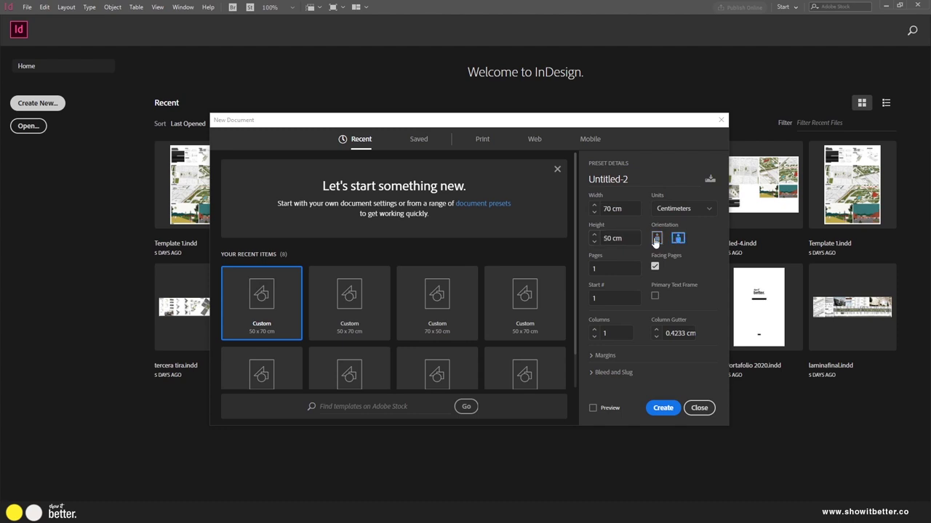
{"action": "left_click", "coordinate": [672, 209]}
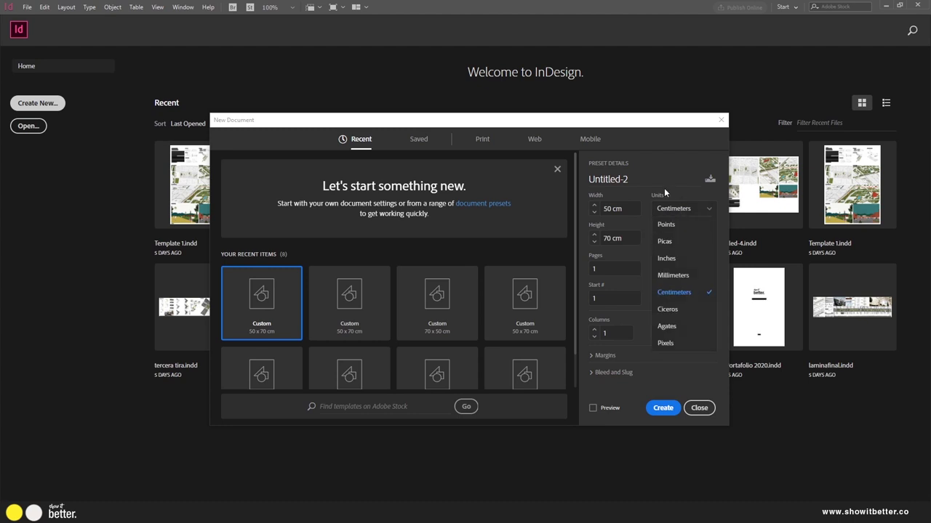
{"action": "left_click", "coordinate": [653, 179]}
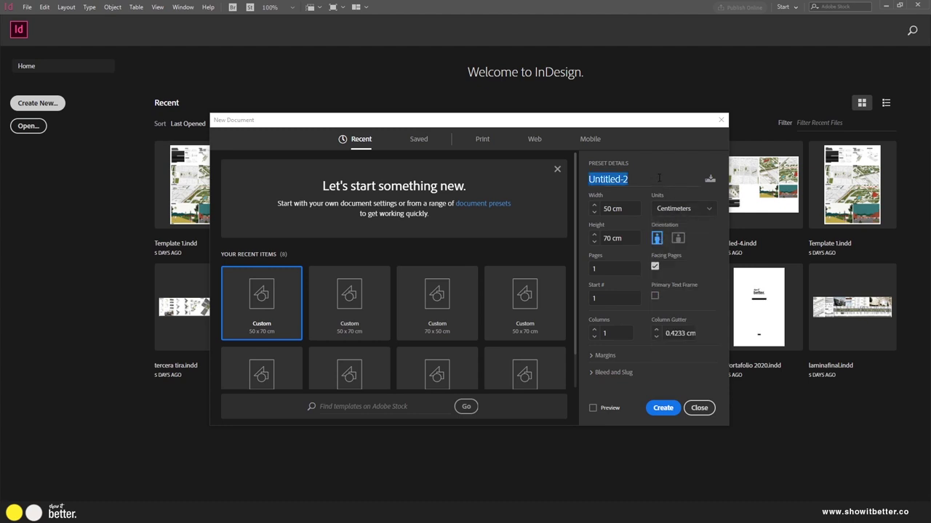
{"action": "type", "text": "Pres"}
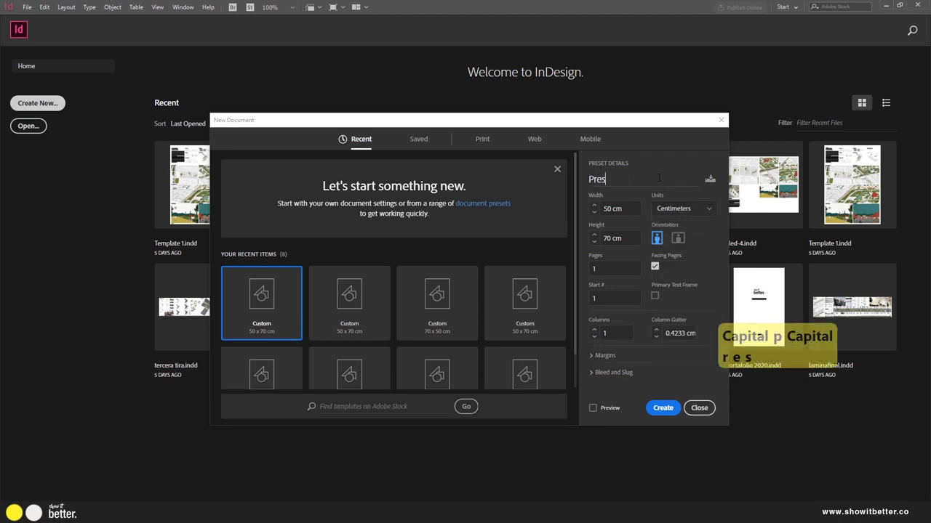
{"action": "type", "text": "entation BoAr"}
{"action": "key", "text": "BackSpace"}
{"action": "key", "text": "BackSpace"}
{"action": "key", "text": "BackSpace"}
{"action": "type", "text": "oard 1"}
Set the bleed to 0 cm on all sides and create the document
{"action": "left_click", "coordinate": [599, 372]}
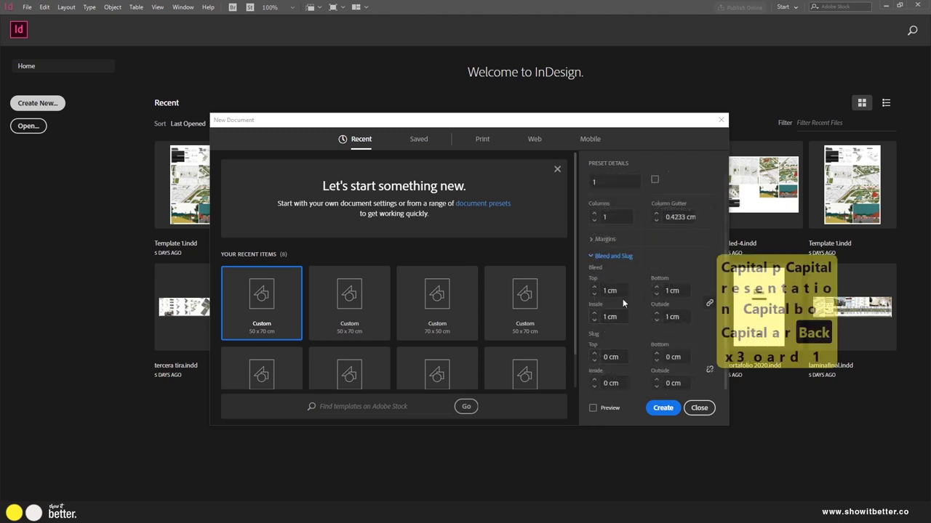
{"action": "left_click_drag", "start_coordinate": [622, 295], "coordinate": [599, 295]}
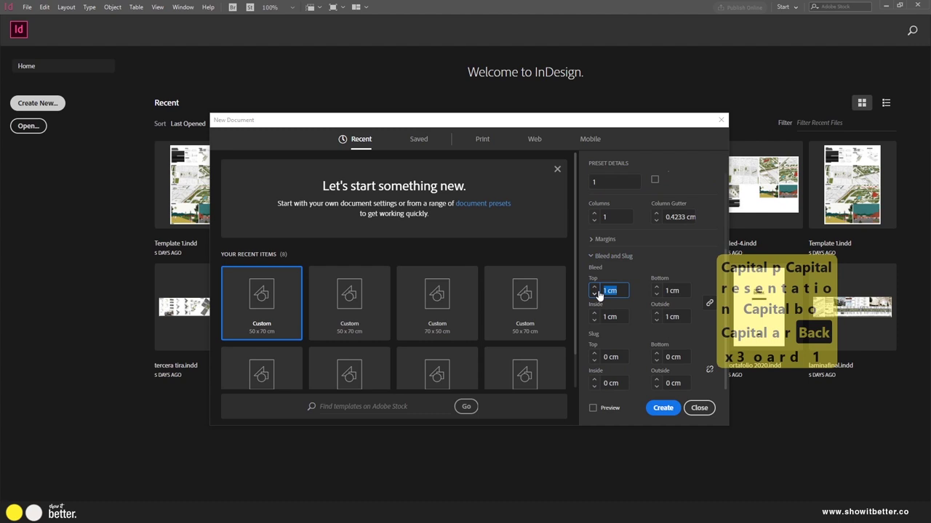
{"action": "type", "text": "0"}
{"action": "key", "text": "Tab"}
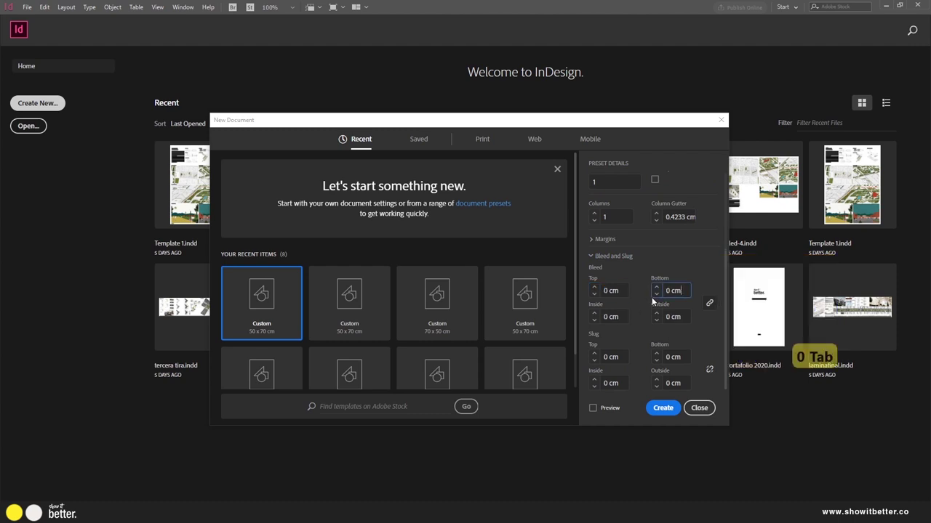
{"action": "scroll", "coordinate": [654, 296], "scroll_direction": "up", "scroll_amount": 4}
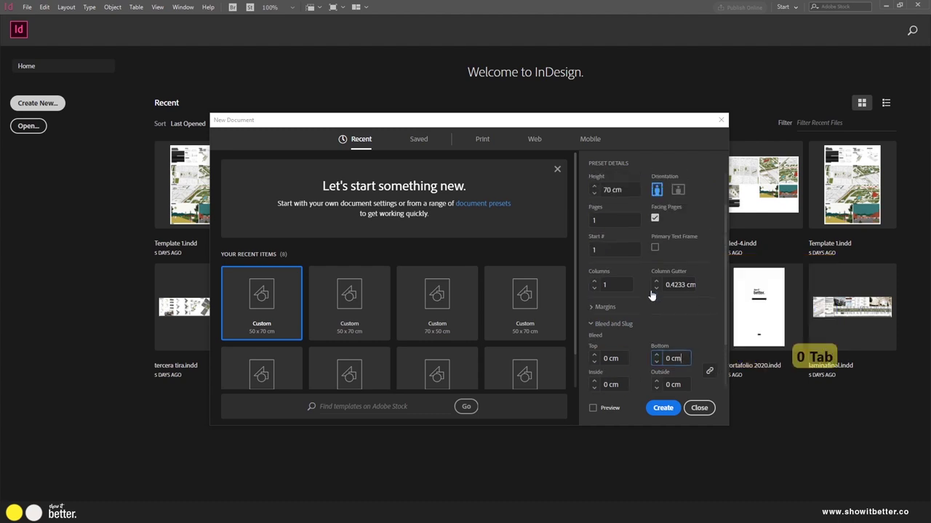
{"action": "left_click", "coordinate": [664, 408]}
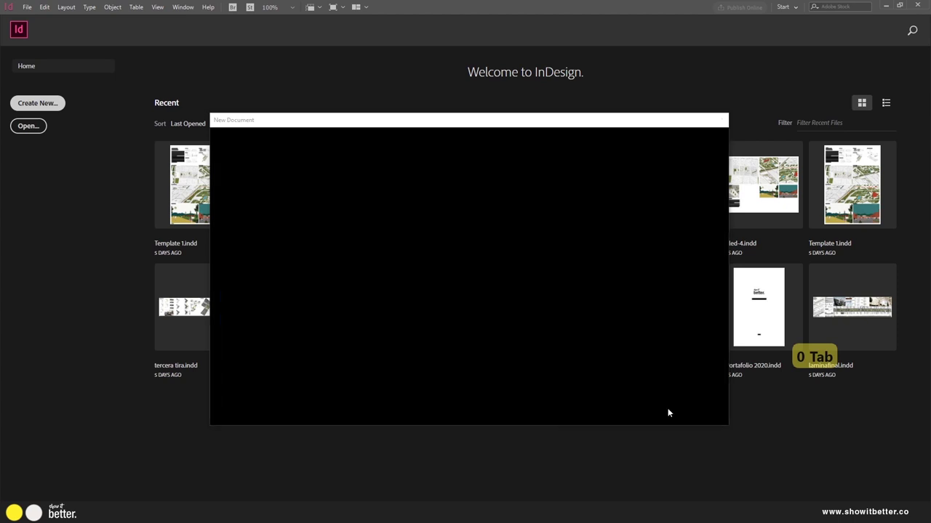
Open the document setup, review the available intents and keep Print
{"action": "key", "text": "ctrl+="}
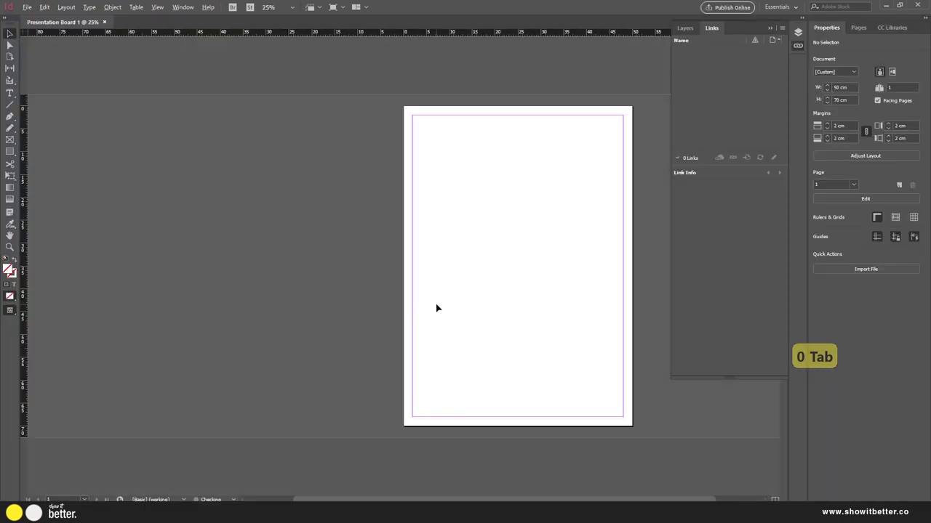
{"action": "left_click_drag", "start_coordinate": [458, 258], "coordinate": [376, 260]}
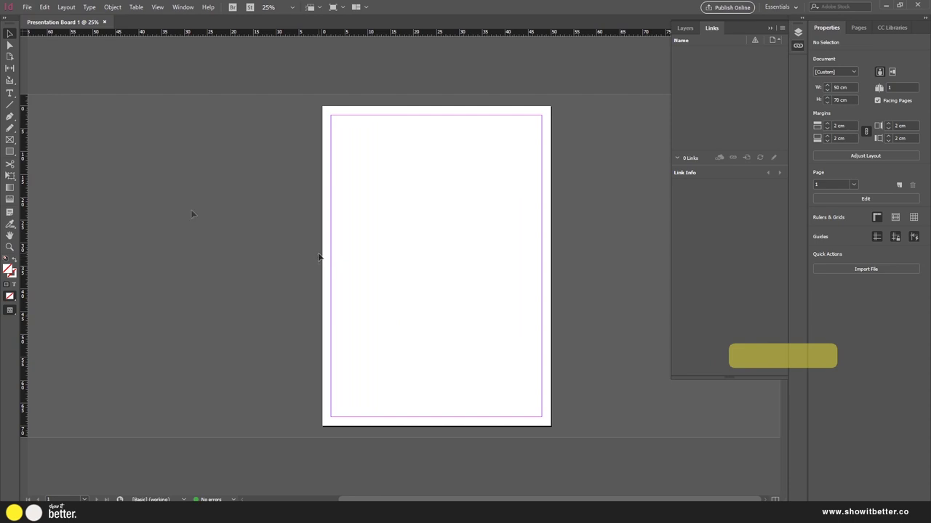
{"action": "left_click", "coordinate": [26, 8]}
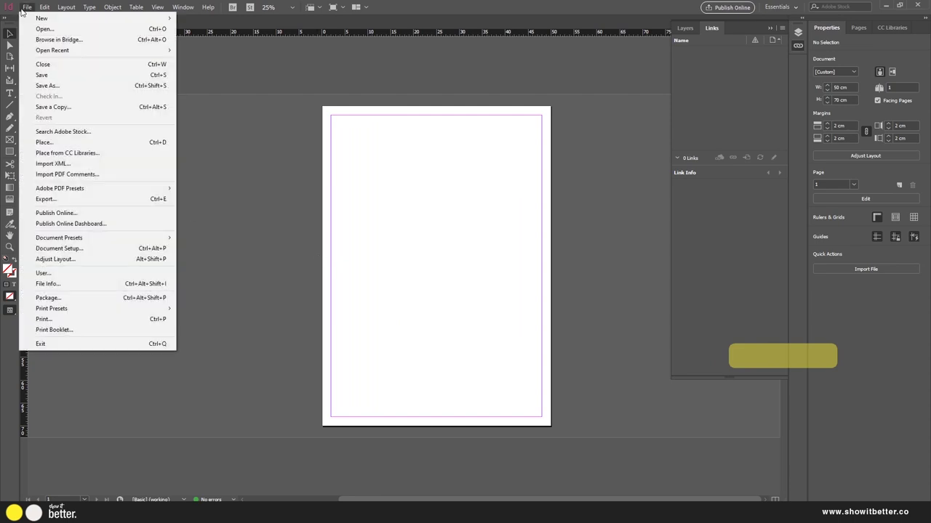
{"action": "left_click", "coordinate": [66, 248]}
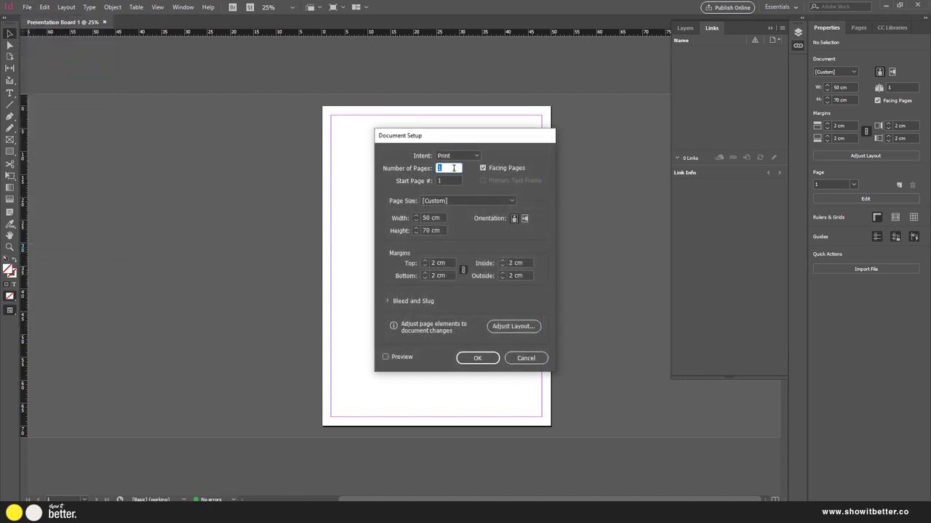
{"action": "left_click", "coordinate": [454, 159]}
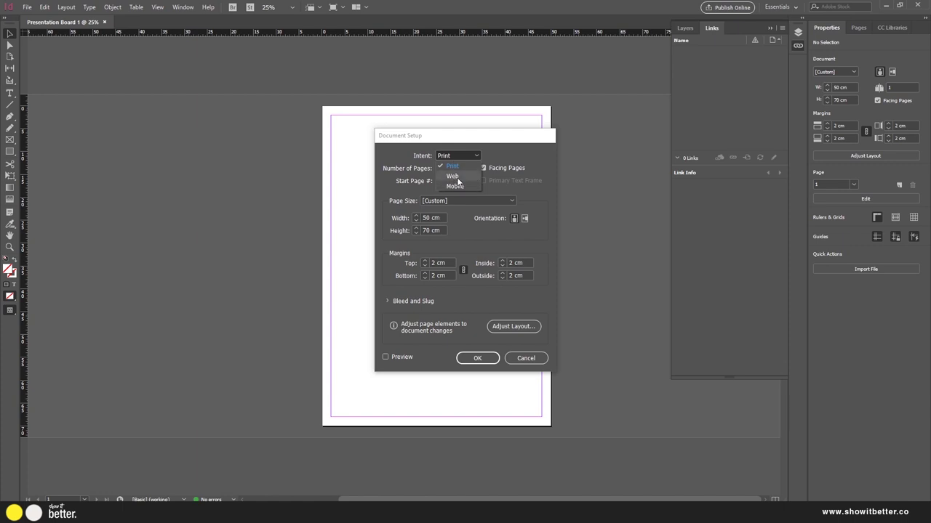
{"action": "left_click", "coordinate": [462, 157]}
{"action": "double_click", "coordinate": [453, 166]}
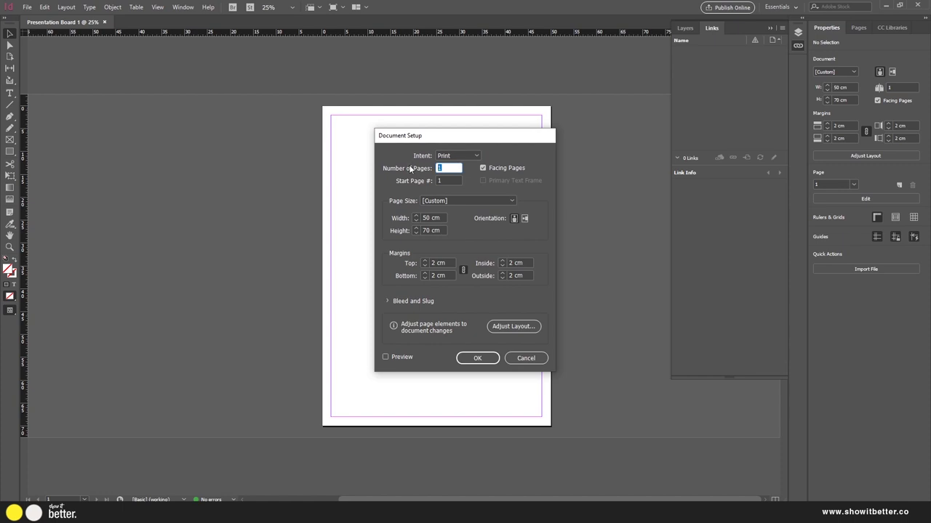
Set the number of pages to 2, turn off Facing Pages and apply the document setup
{"action": "type", "text": "2"}
{"action": "left_click", "coordinate": [483, 169]}
{"action": "left_click", "coordinate": [483, 169]}
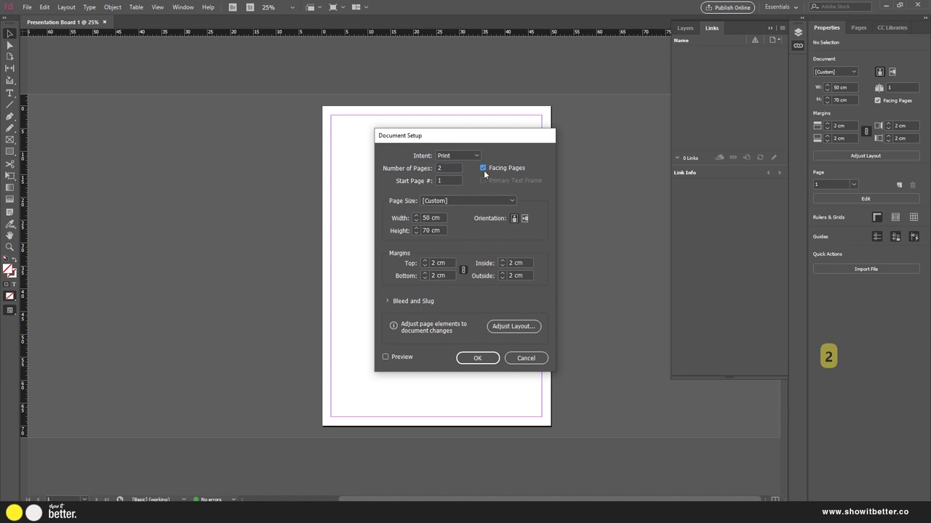
{"action": "left_click", "coordinate": [483, 170]}
{"action": "left_click", "coordinate": [483, 169]}
{"action": "left_click", "coordinate": [483, 169]}
{"action": "left_click", "coordinate": [477, 358]}
{"action": "key", "text": "ctrl+minus"}
{"action": "key", "text": "ctrl+equal"}
{"action": "key", "text": "ctrl+minus"}
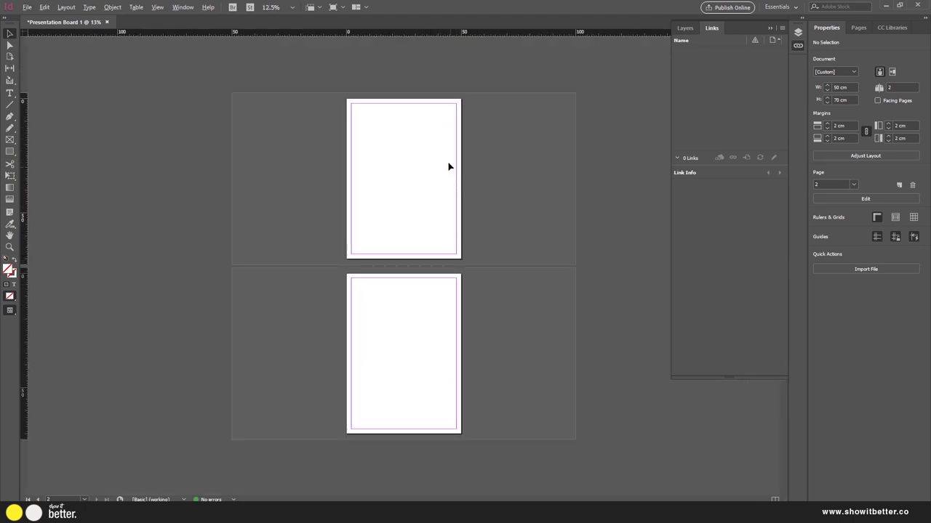
{"action": "key", "text": "ctrl+equal"}
{"action": "left_click_drag", "start_coordinate": [448, 167], "coordinate": [441, 271]}
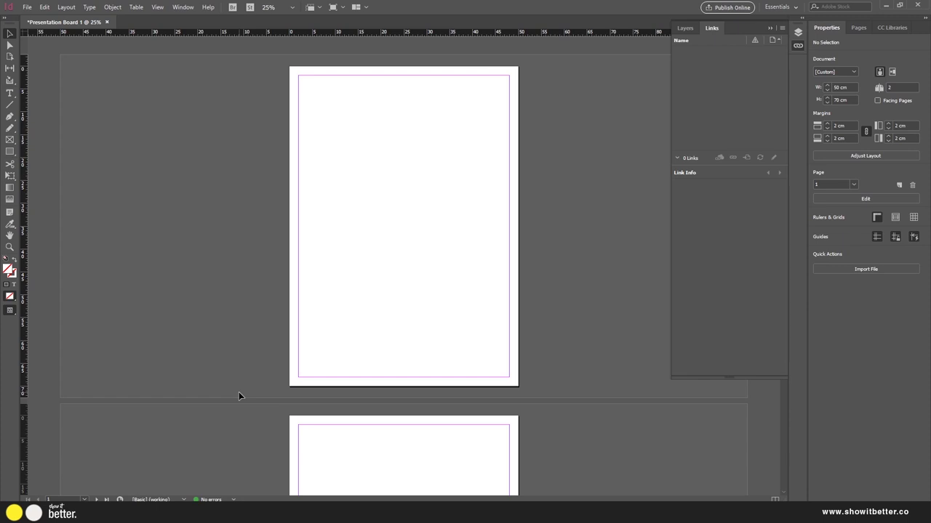
Switch to File Explorer, enlarge the window and open the "Architectural project example" folder
{"action": "left_click", "coordinate": [123, 514]}
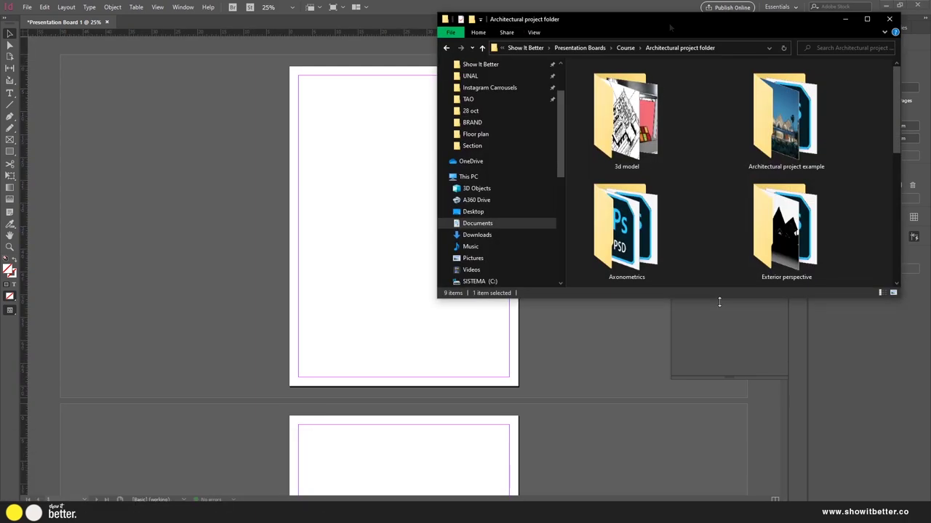
{"action": "left_click_drag", "start_coordinate": [719, 302], "coordinate": [744, 500]}
{"action": "double_click", "coordinate": [785, 109]}
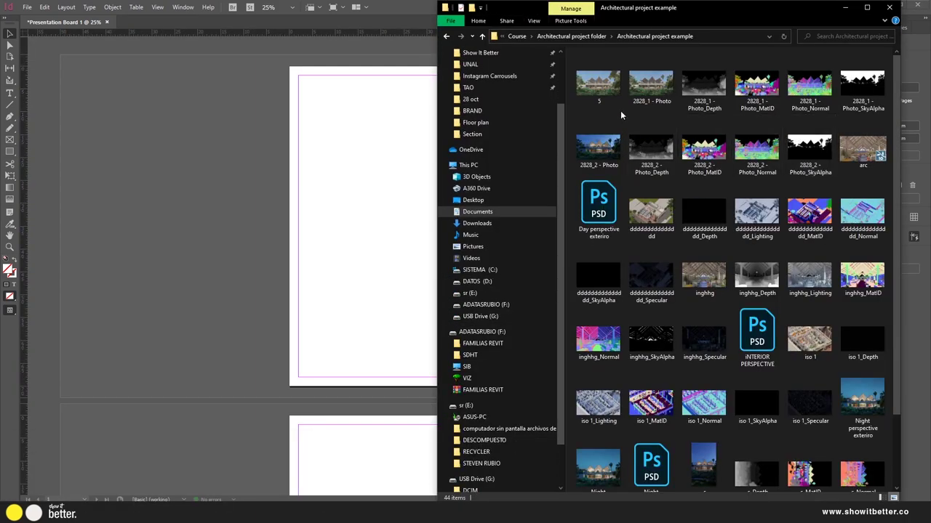
View the "2828_2 - Photo" render in Photos, examine its ground-floor detail up close and close it
{"action": "double_click", "coordinate": [616, 153]}
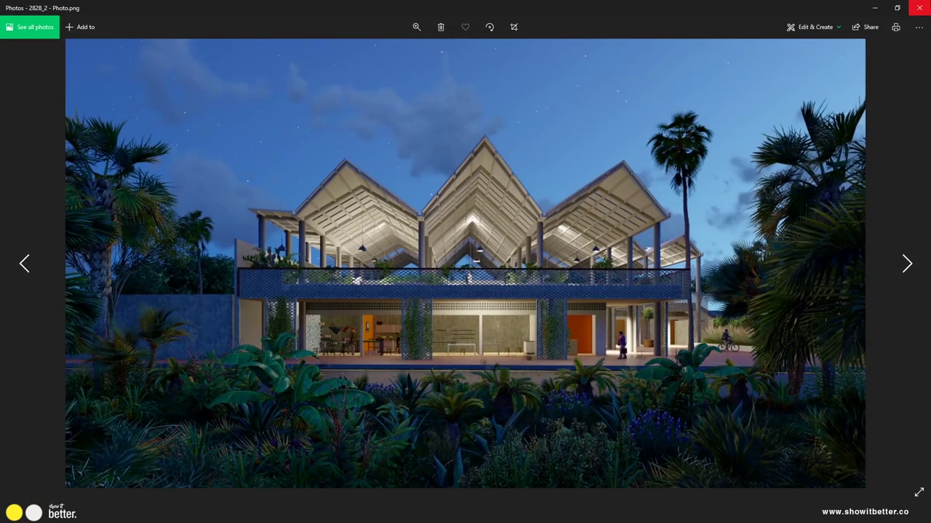
{"action": "scroll", "coordinate": [624, 240], "scroll_direction": "up", "scroll_amount": 2}
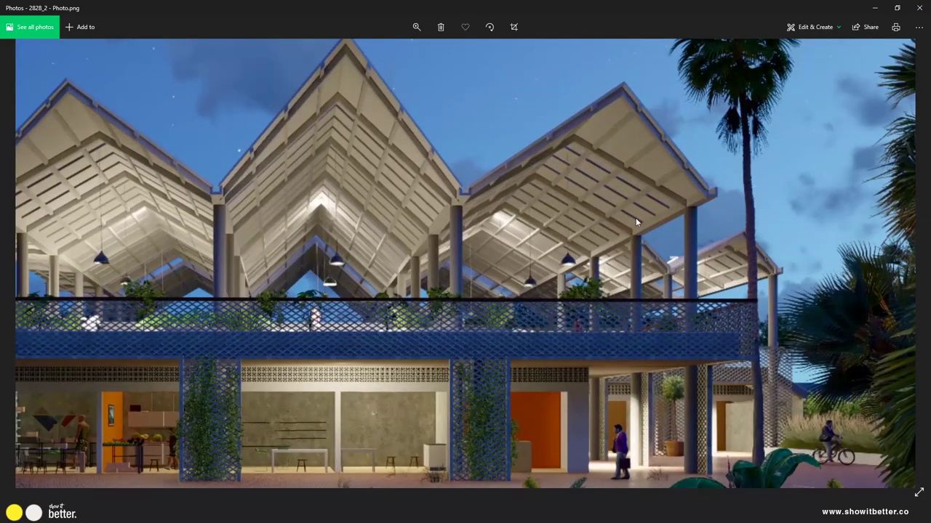
{"action": "scroll", "coordinate": [612, 341], "scroll_direction": "up", "scroll_amount": 3}
{"action": "left_click_drag", "start_coordinate": [620, 363], "coordinate": [543, 156]}
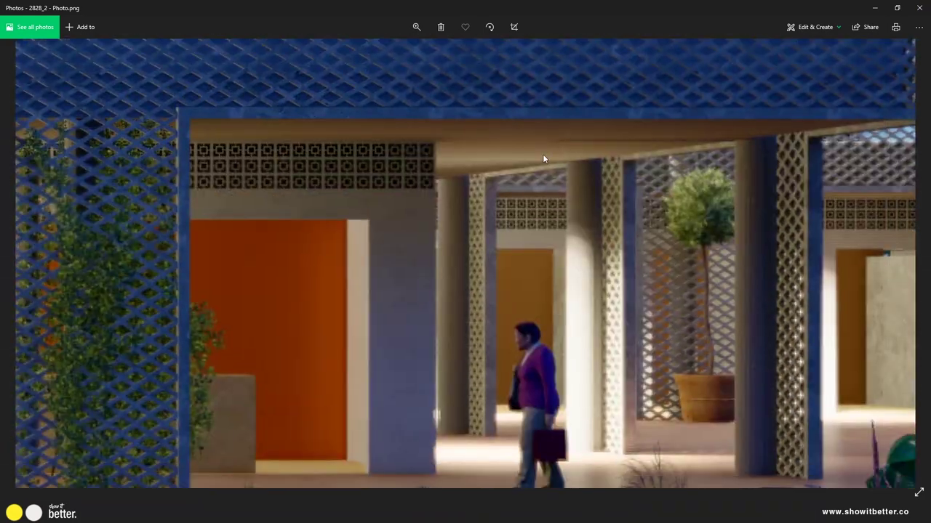
{"action": "double_click", "coordinate": [579, 267]}
{"action": "left_click", "coordinate": [919, 7]}
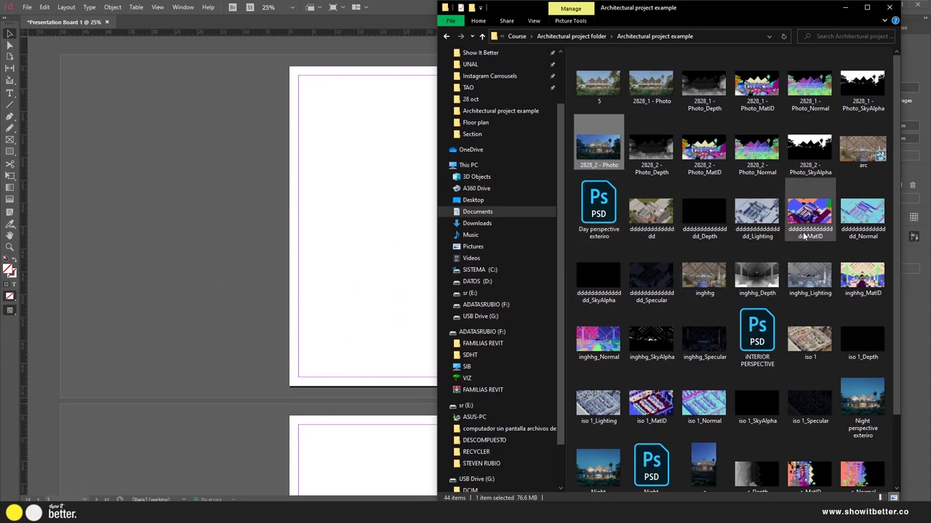
Place the "Night perspective exteriro" PSD file on page 1 in InDesign, spanning the full 50 cm page width
{"action": "scroll", "coordinate": [743, 266], "scroll_direction": "down", "scroll_amount": 2}
{"action": "left_click", "coordinate": [604, 123]}
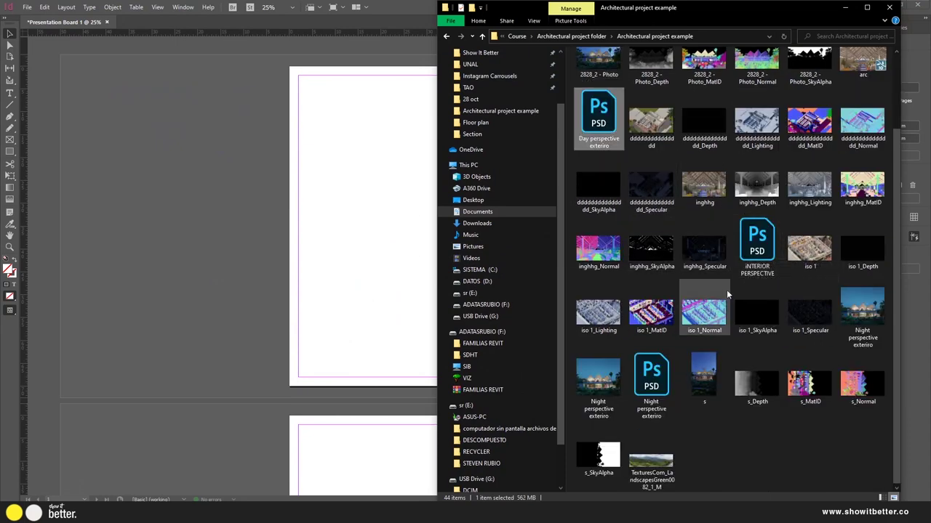
{"action": "left_click", "coordinate": [762, 250]}
{"action": "left_click", "coordinate": [652, 373]}
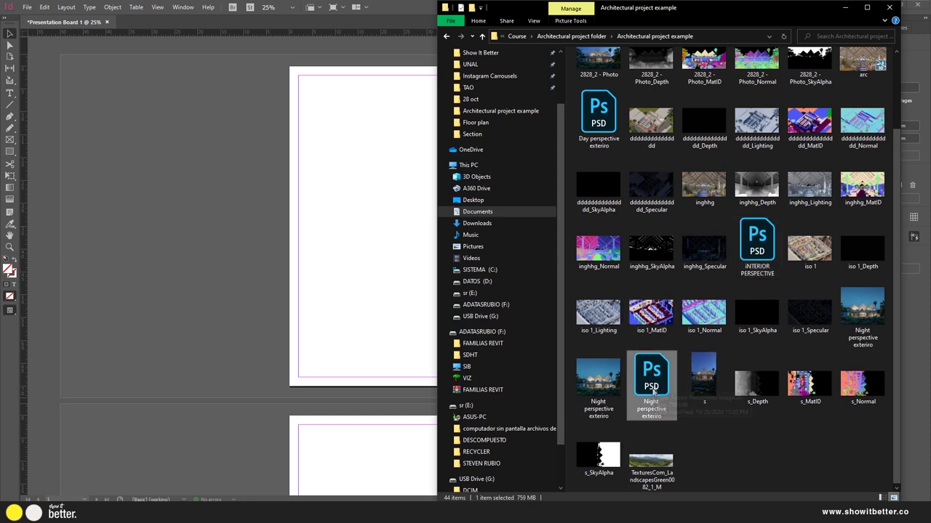
{"action": "left_click_drag", "start_coordinate": [652, 387], "coordinate": [518, 291]}
{"action": "key", "text": "ctrl+z"}
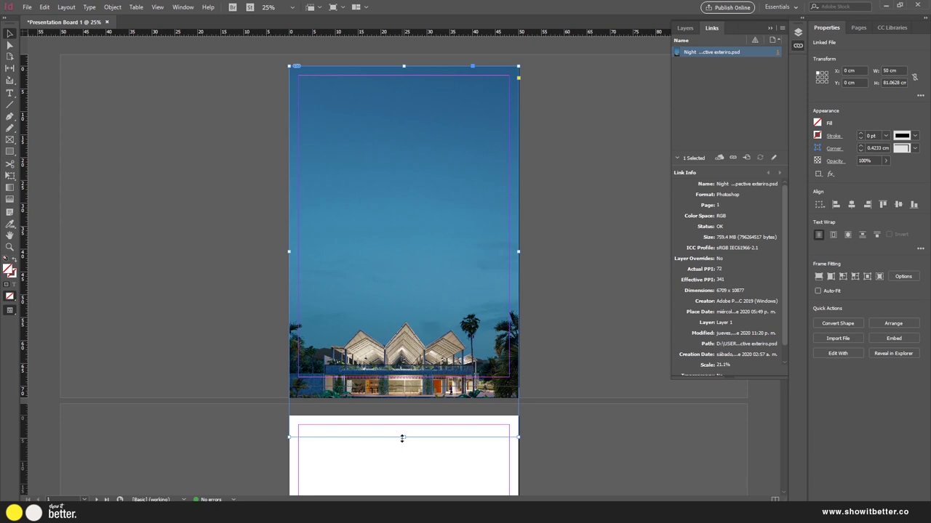
Crop the image frame to 70 cm high at the page's lower edge and fill the frame proportionally
{"action": "left_click_drag", "start_coordinate": [403, 438], "coordinate": [413, 399]}
{"action": "left_click_drag", "start_coordinate": [414, 400], "coordinate": [413, 399]}
{"action": "key", "text": "ctrl+z"}
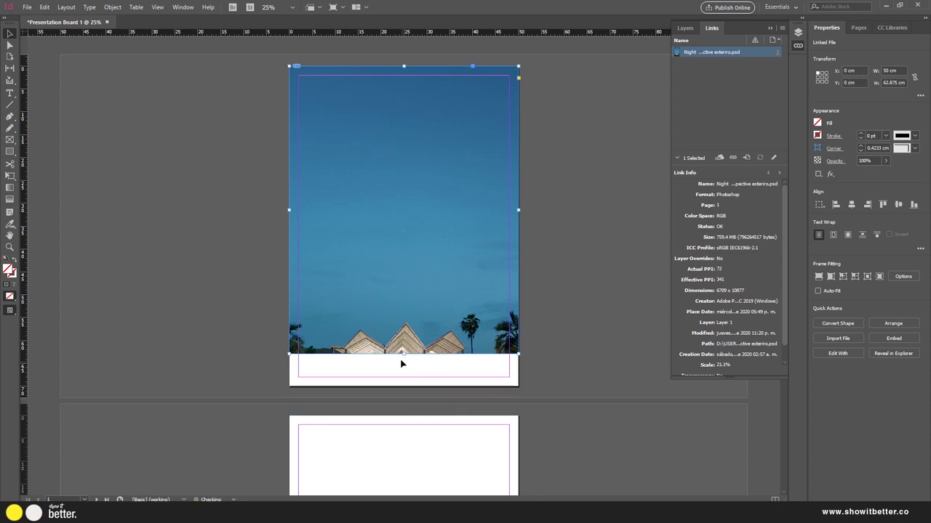
{"action": "left_click_drag", "start_coordinate": [403, 354], "coordinate": [400, 387]}
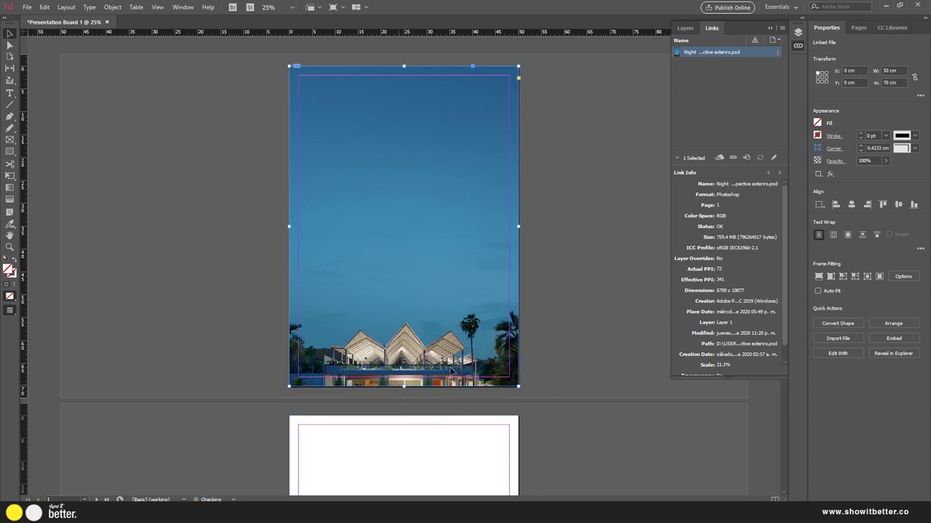
{"action": "left_click", "coordinate": [819, 277]}
{"action": "left_click", "coordinate": [579, 272]}
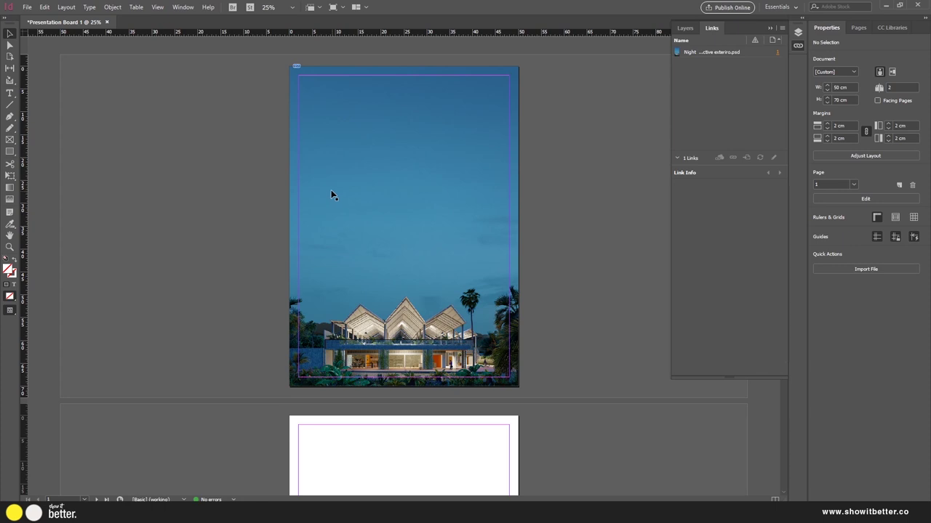
Deselect the placed image, switch to File Explorer and open the "Floor plan" folder inside "Architectural project folder"
{"action": "left_click", "coordinate": [292, 150]}
{"action": "key", "text": "ctrl+shift+a"}
{"action": "left_click", "coordinate": [146, 512]}
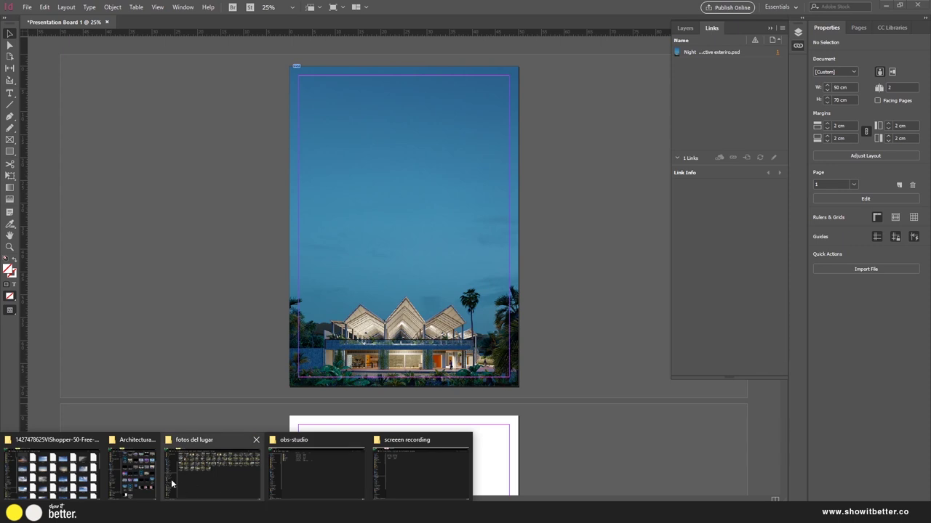
{"action": "left_click", "coordinate": [149, 476]}
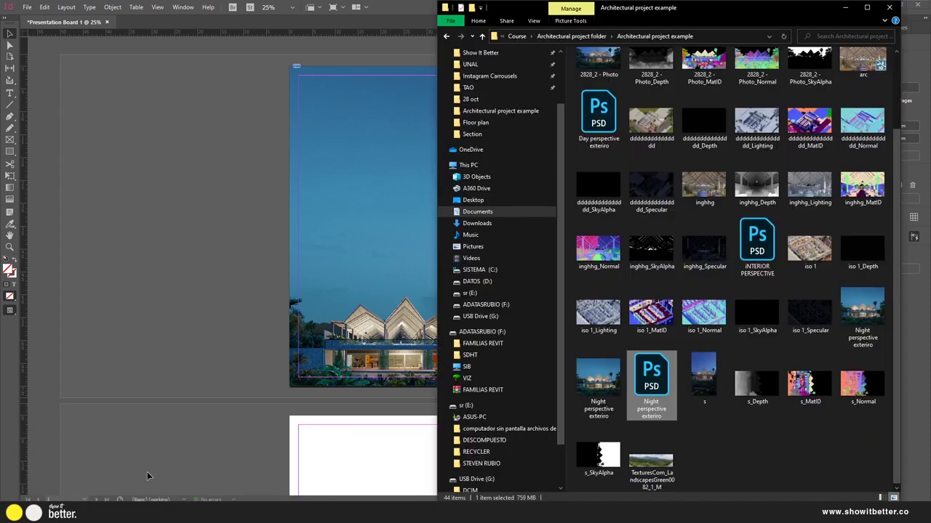
{"action": "left_click", "coordinate": [586, 37]}
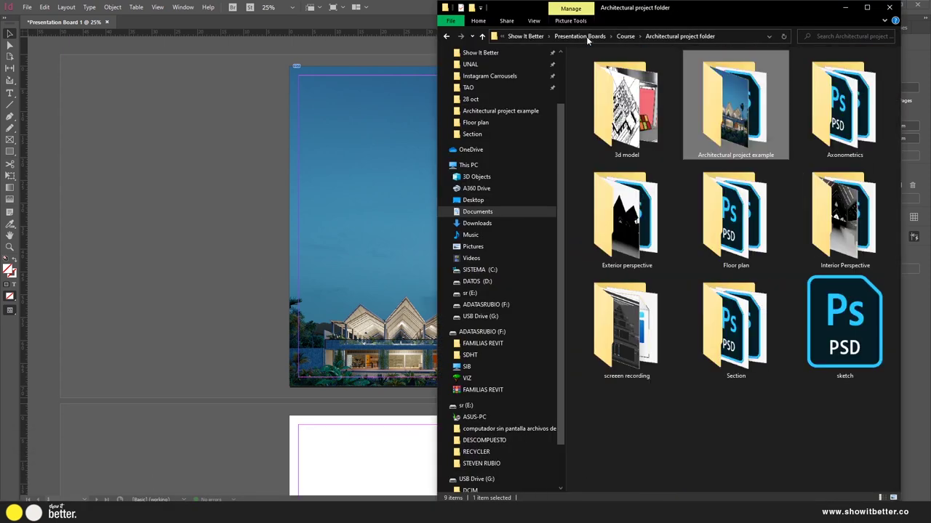
{"action": "double_click", "coordinate": [745, 248]}
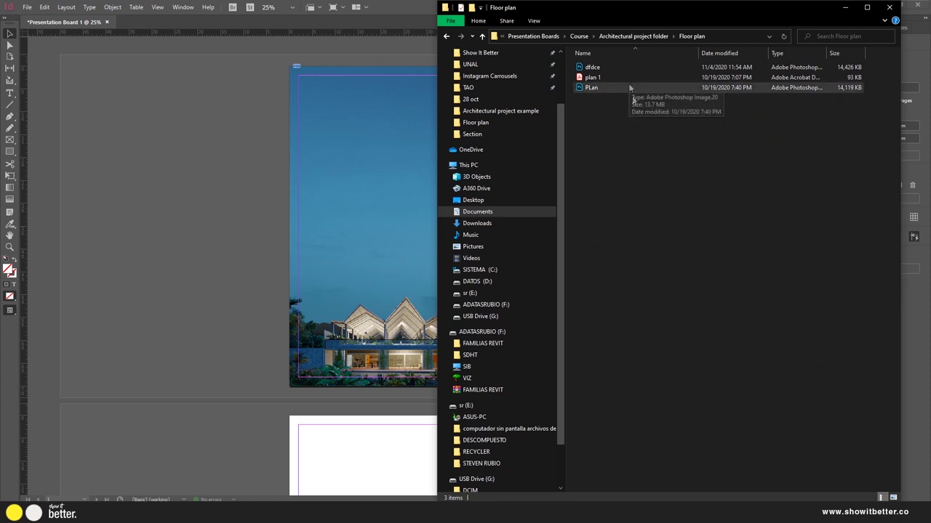
Place the "PLan" PSD file over the sky on page 1 in InDesign, about 31 cm wide and 27 cm high
{"action": "left_click", "coordinate": [639, 89]}
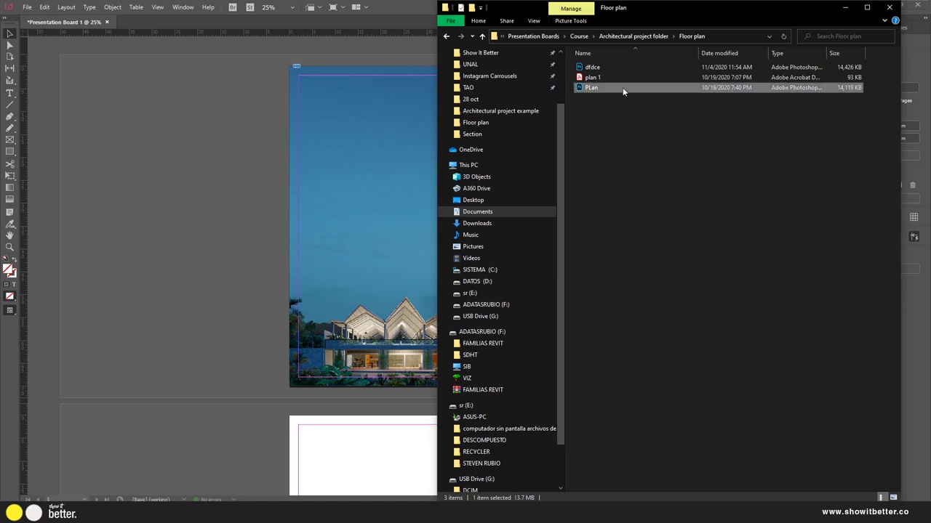
{"action": "left_click_drag", "start_coordinate": [623, 87], "coordinate": [230, 291]}
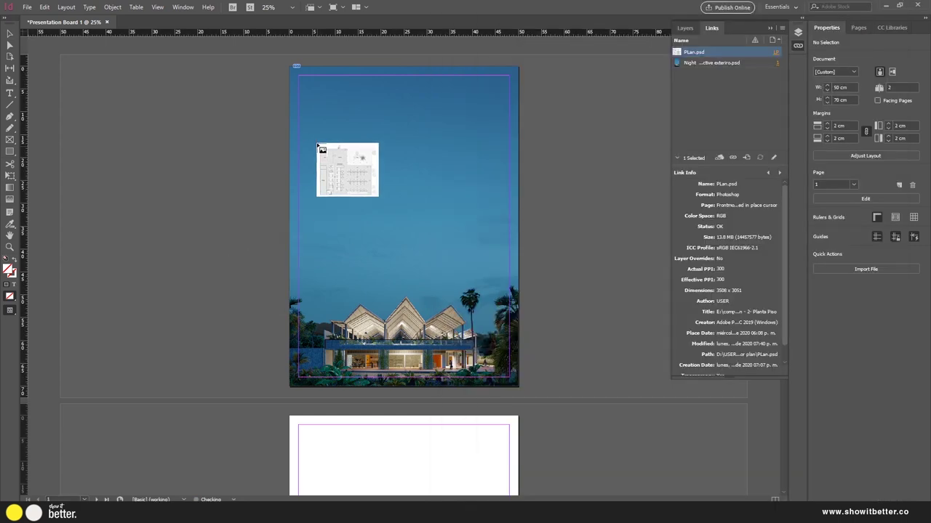
{"action": "left_click_drag", "start_coordinate": [341, 102], "coordinate": [459, 228]}
{"action": "left_click", "coordinate": [259, 227]}
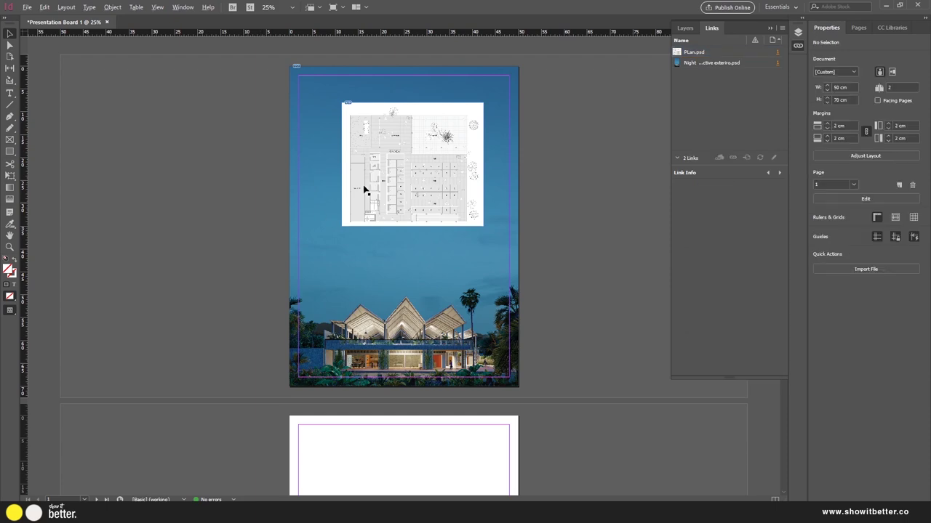
Preview the board with the placed floor plan in full-screen presentation mode, then return to the layout
{"action": "scroll", "coordinate": [349, 195], "scroll_direction": "up", "scroll_amount": 2}
{"action": "scroll", "coordinate": [446, 206], "scroll_direction": "down", "scroll_amount": 1}
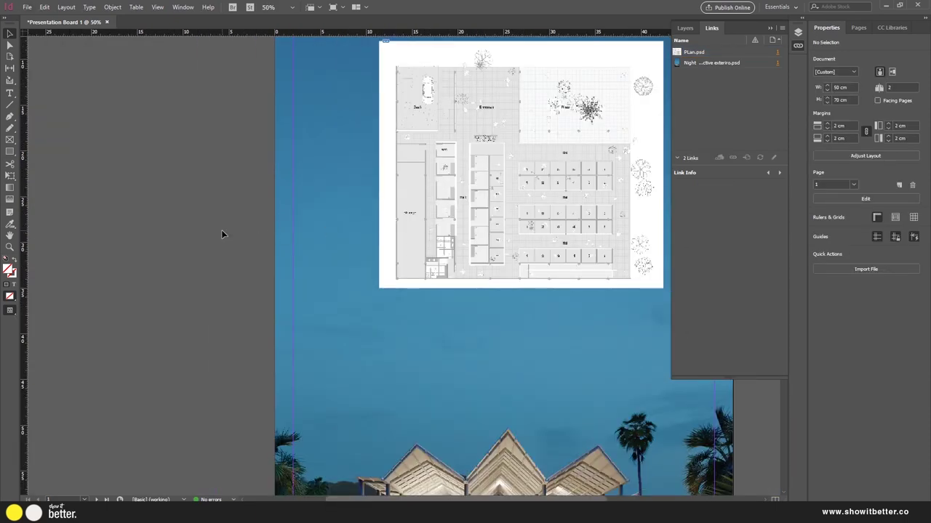
{"action": "key", "text": "shift+w"}
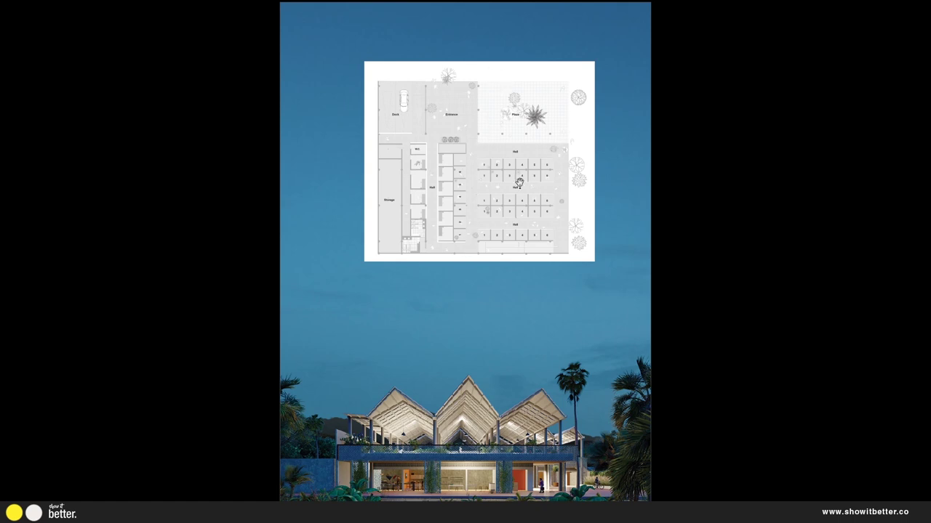
{"action": "key", "text": "Escape"}
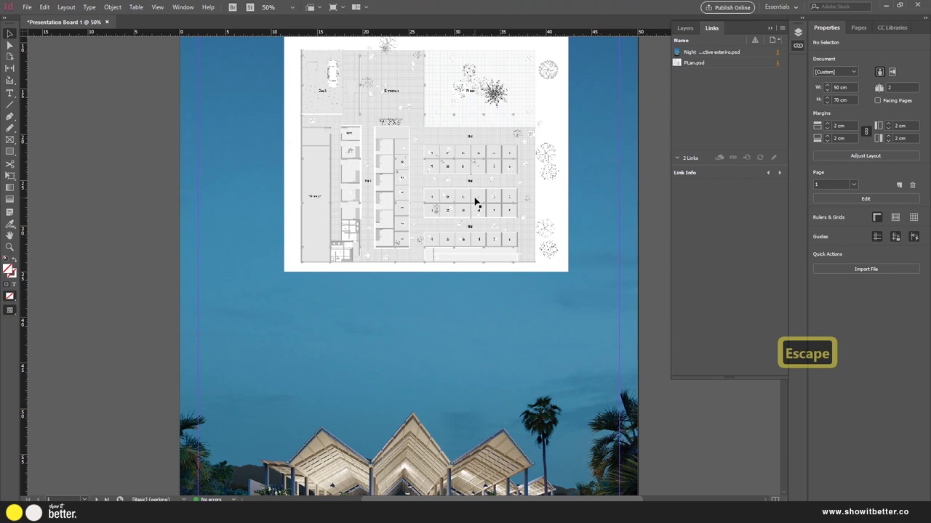
Open the original file of the placed floor plan for editing in Photoshop
{"action": "left_click", "coordinate": [475, 199]}
{"action": "right_click", "coordinate": [478, 192]}
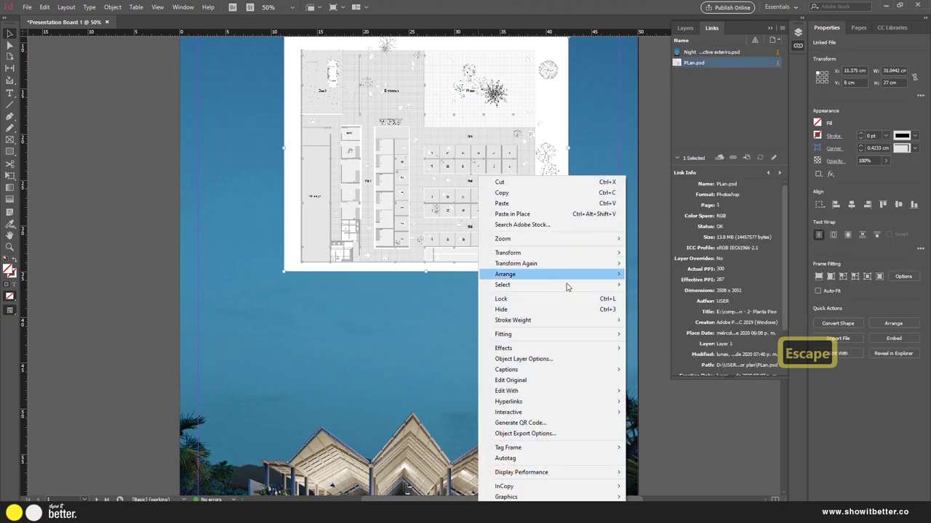
{"action": "left_click", "coordinate": [547, 380]}
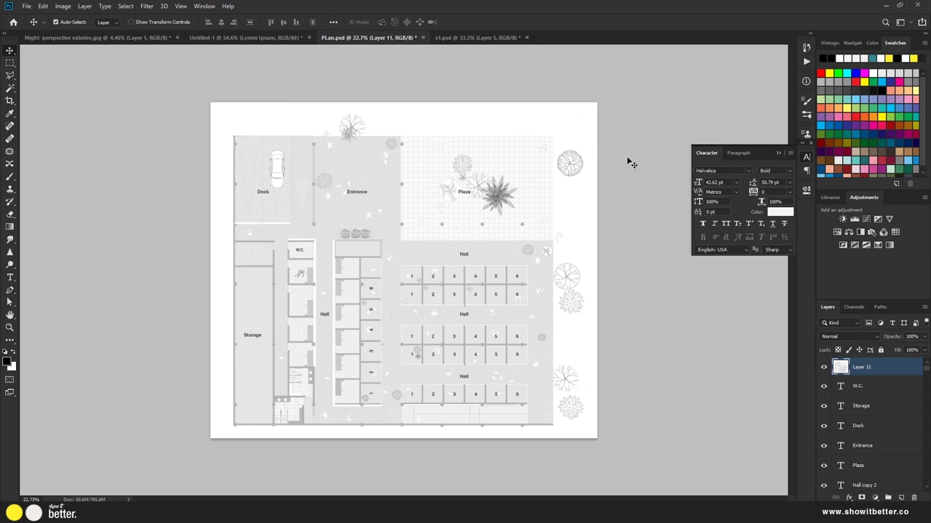
Hide Layer 11 and the white background layer, Layer 2, in the floor plan file
{"action": "left_click", "coordinate": [824, 368]}
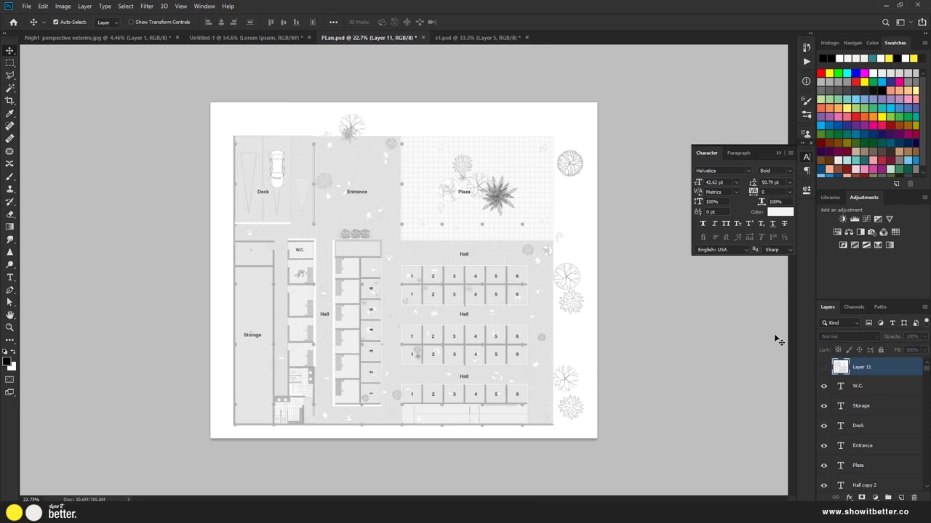
{"action": "left_click", "coordinate": [559, 113]}
{"action": "left_click", "coordinate": [823, 483]}
{"action": "left_click", "coordinate": [823, 483]}
{"action": "left_click", "coordinate": [824, 482]}
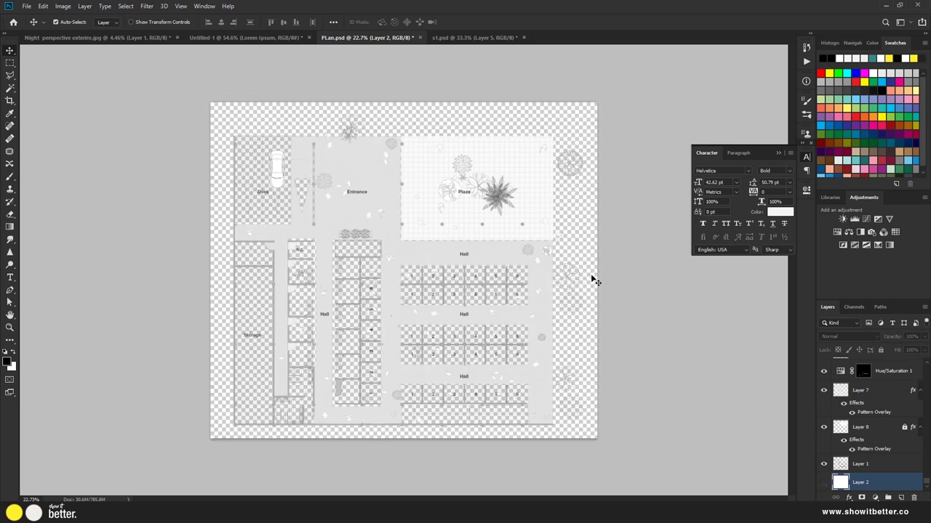
Save the floor plan PSD and switch back to the presentation board in InDesign
{"action": "key", "text": "ctrl+s"}
{"action": "key", "text": "alt+Tab"}
{"action": "scroll", "coordinate": [293, 300], "scroll_direction": "down", "scroll_amount": 1}
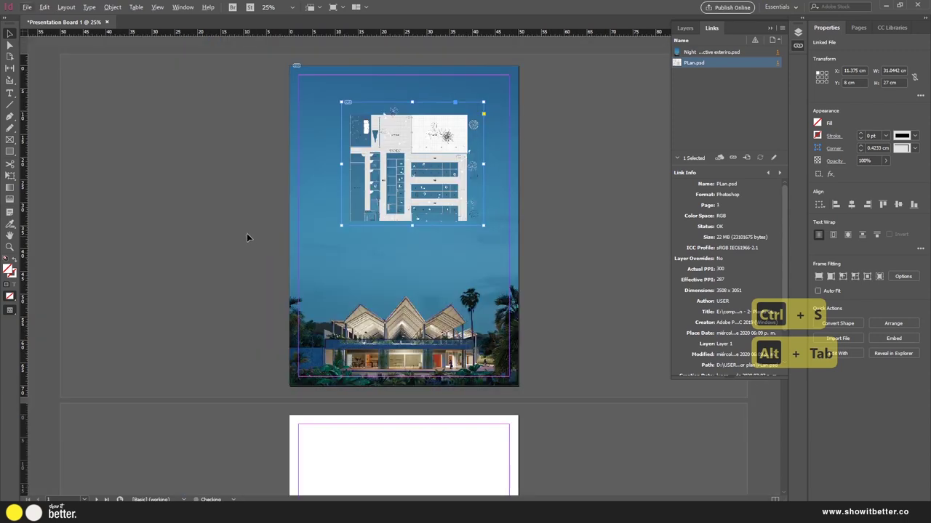
Preview the board with the transparent floor plan in presentation mode and return to the layout
{"action": "left_click", "coordinate": [275, 219]}
{"action": "key", "text": "shift+w"}
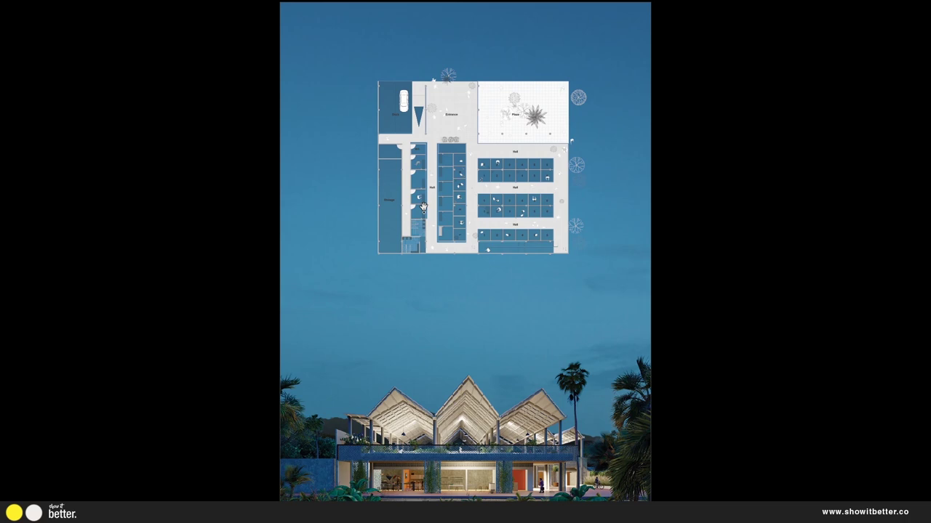
{"action": "key", "text": "Escape"}
Set the placed floor plan's display performance to High Quality Display
{"action": "scroll", "coordinate": [424, 203], "scroll_direction": "up", "scroll_amount": 5}
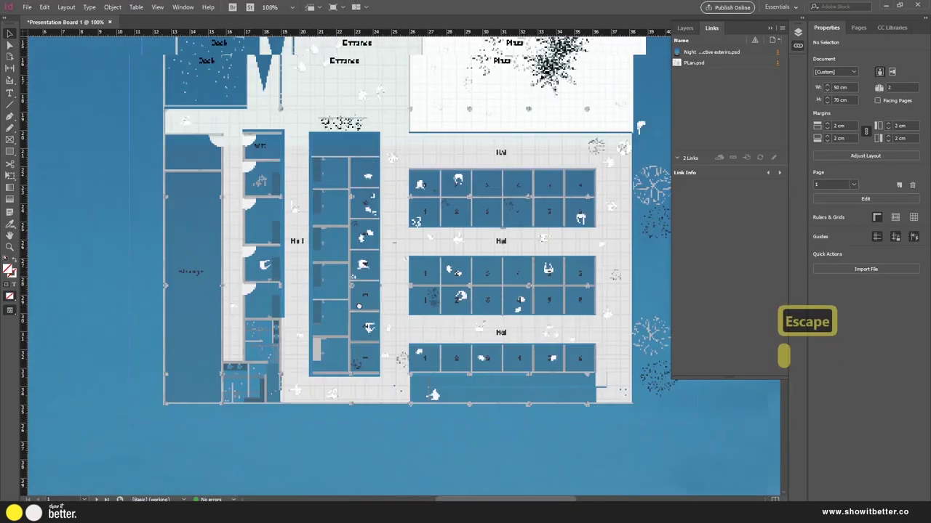
{"action": "left_click_drag", "start_coordinate": [425, 260], "coordinate": [386, 337]}
{"action": "right_click", "coordinate": [482, 257]}
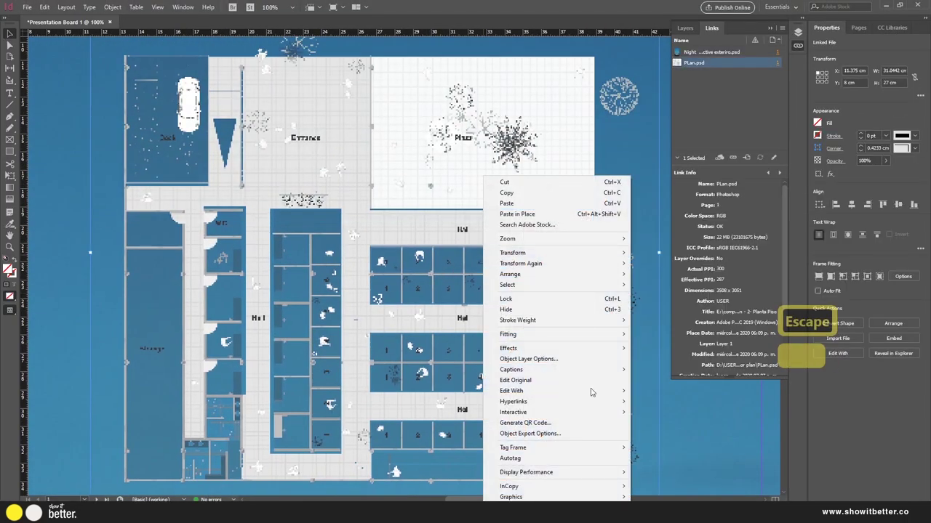
{"action": "mouse_move", "coordinate": [617, 474]}
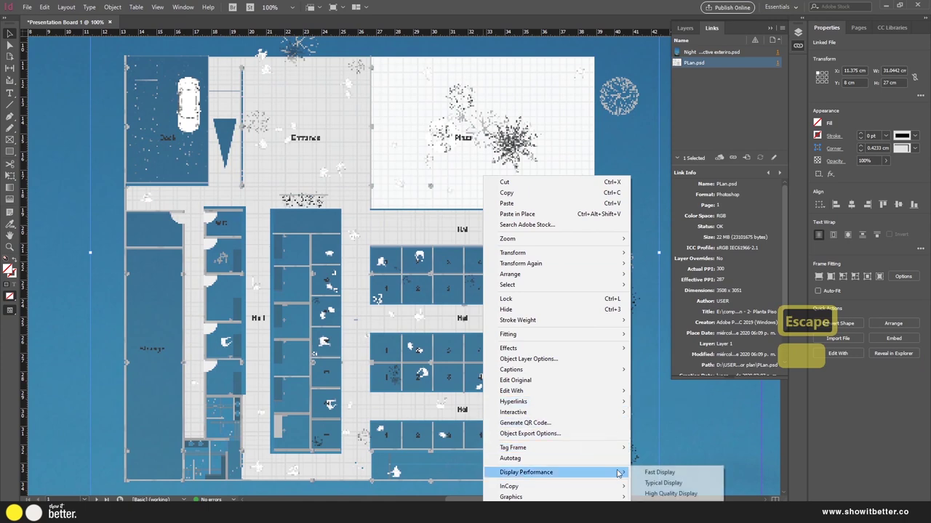
{"action": "left_click", "coordinate": [670, 494]}
Examine the transparent floor plan up close, checking the rooms, labels, people and trees against the blue sky
{"action": "scroll", "coordinate": [409, 233], "scroll_direction": "up", "scroll_amount": 1}
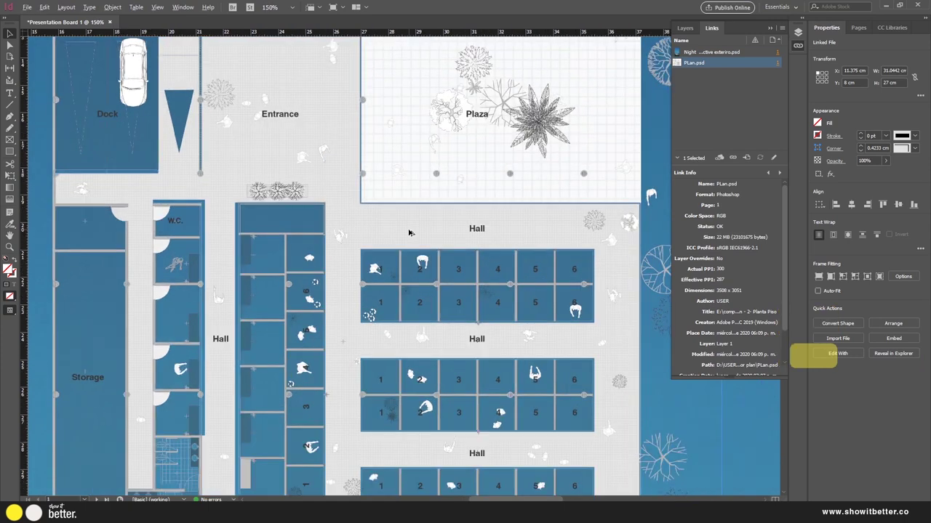
{"action": "scroll", "coordinate": [409, 232], "scroll_direction": "up", "scroll_amount": 3}
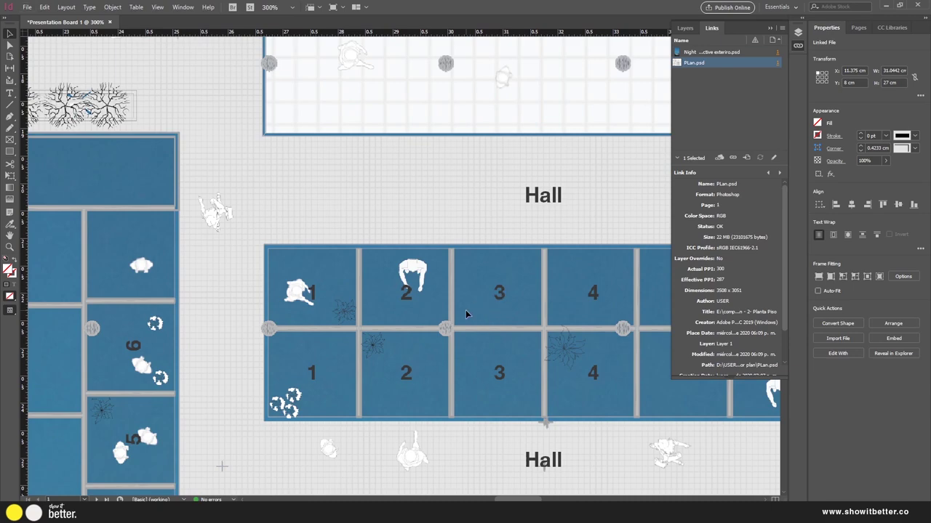
{"action": "scroll", "coordinate": [467, 313], "scroll_direction": "down", "scroll_amount": 2}
{"action": "left_click_drag", "start_coordinate": [572, 131], "coordinate": [506, 239]}
{"action": "scroll", "coordinate": [508, 240], "scroll_direction": "up", "scroll_amount": 2}
{"action": "scroll", "coordinate": [464, 271], "scroll_direction": "down", "scroll_amount": 3}
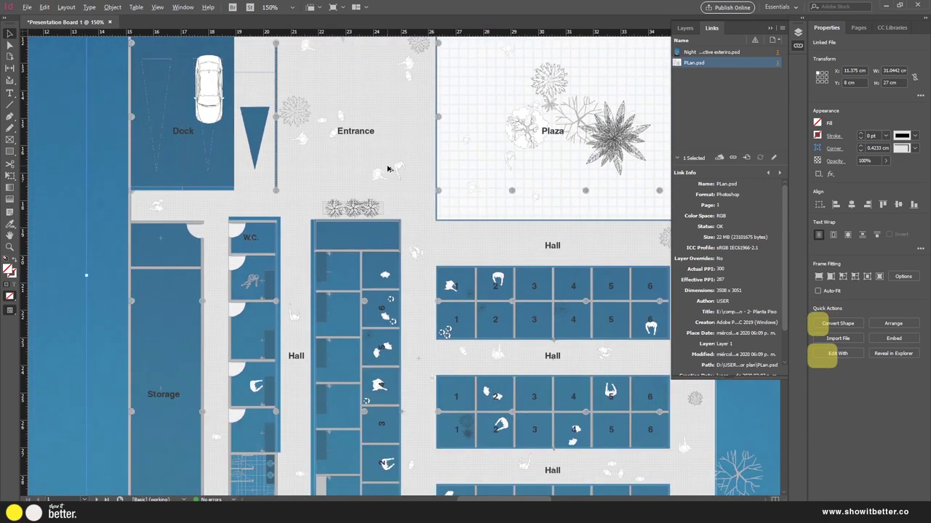
{"action": "scroll", "coordinate": [392, 171], "scroll_direction": "up", "scroll_amount": 4}
{"action": "scroll", "coordinate": [434, 210], "scroll_direction": "down", "scroll_amount": 4}
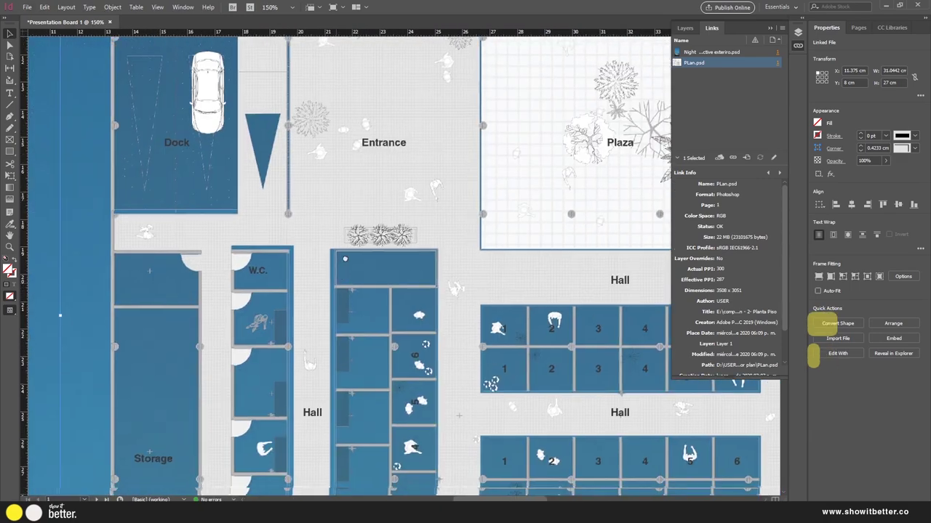
{"action": "left_click_drag", "start_coordinate": [345, 259], "coordinate": [373, 113]}
{"action": "left_click_drag", "start_coordinate": [363, 402], "coordinate": [342, 279]}
{"action": "scroll", "coordinate": [333, 294], "scroll_direction": "down", "scroll_amount": 2}
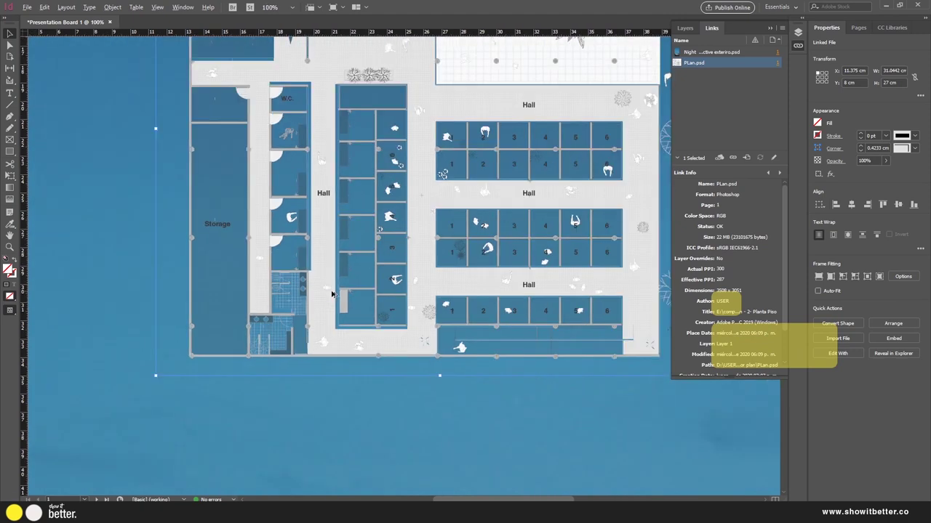
{"action": "scroll", "coordinate": [335, 287], "scroll_direction": "down", "scroll_amount": 4}
{"action": "scroll", "coordinate": [416, 249], "scroll_direction": "up", "scroll_amount": 2}
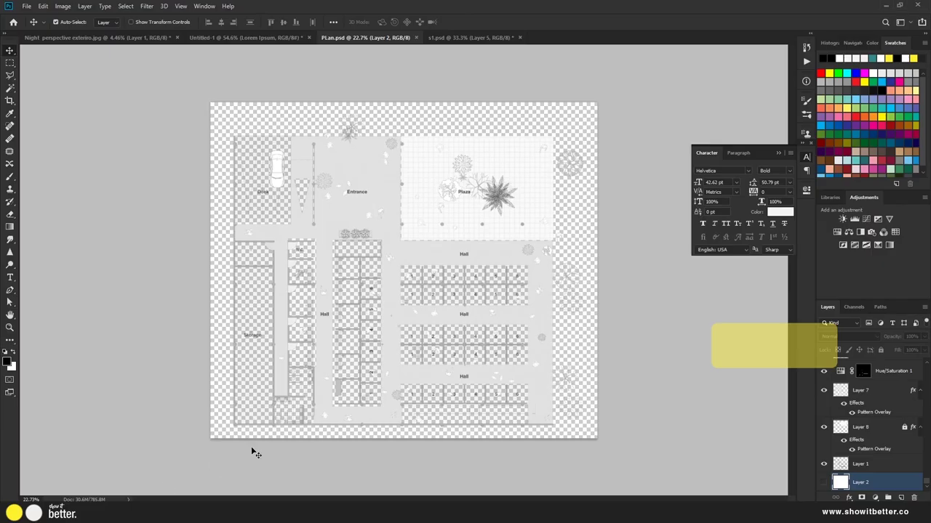
Switch to Photoshop, show Layer 2 in the floor plan file again and fill it with a bright blue
{"action": "left_click", "coordinate": [824, 483]}
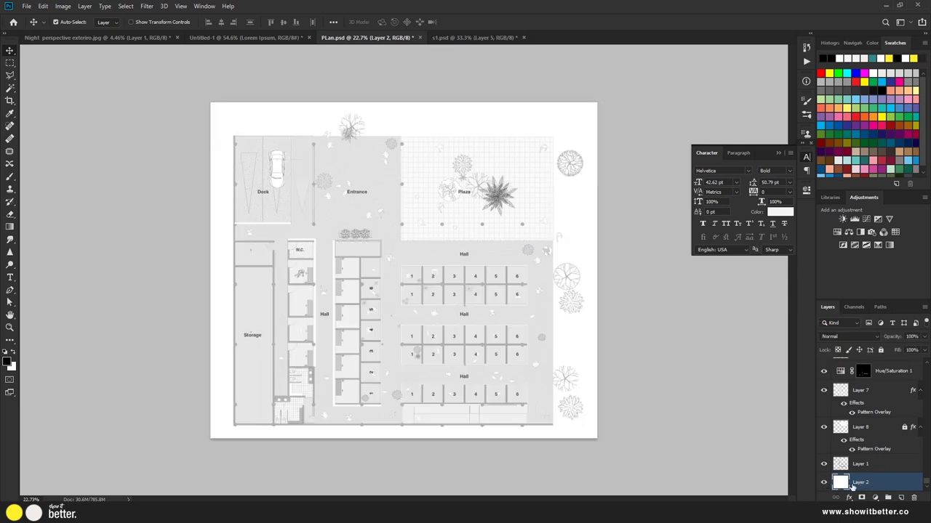
{"action": "key", "text": "g"}
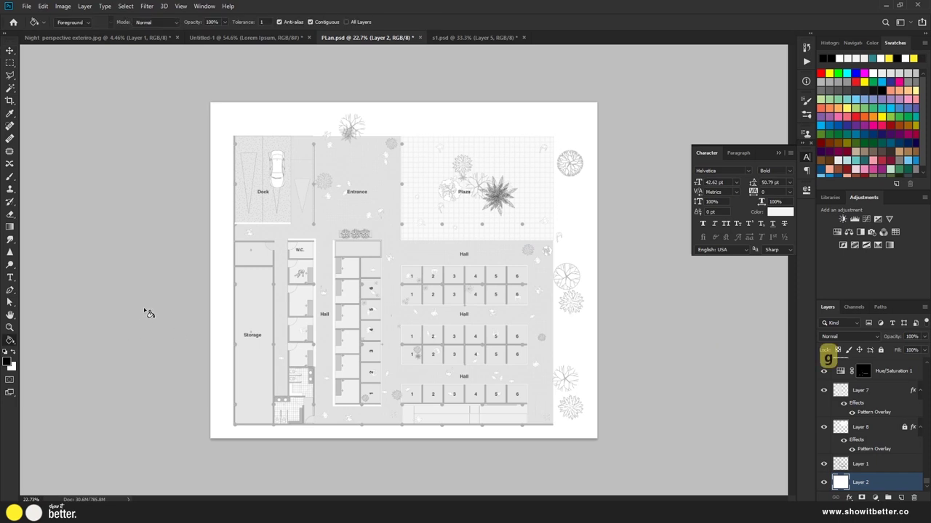
{"action": "left_click", "coordinate": [7, 363]}
{"action": "left_click_drag", "start_coordinate": [705, 126], "coordinate": [674, 82]}
{"action": "left_click", "coordinate": [703, 125]}
{"action": "left_click_drag", "start_coordinate": [703, 125], "coordinate": [704, 125]}
{"action": "left_click", "coordinate": [780, 70]}
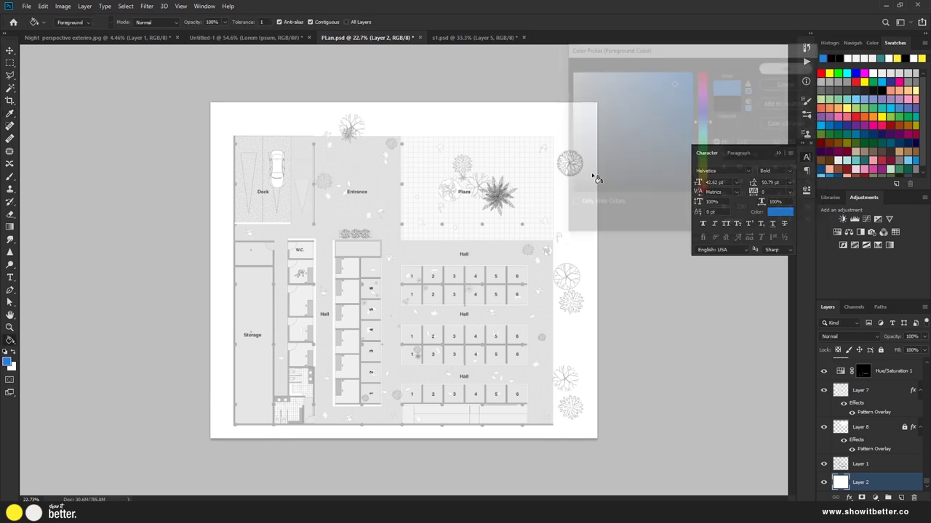
{"action": "key", "text": "alt+BackSpace"}
{"action": "key", "text": "v"}
{"action": "scroll", "coordinate": [304, 270], "scroll_direction": "up", "scroll_amount": 6}
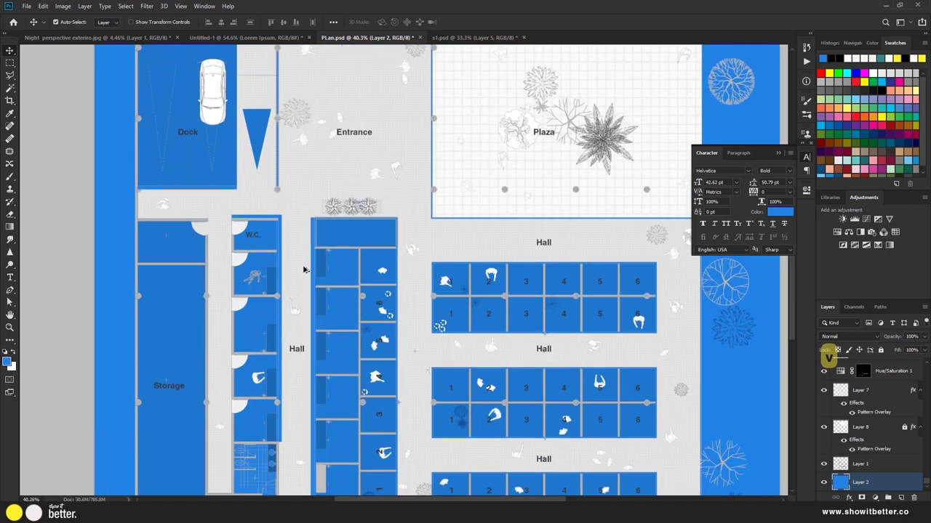
{"action": "scroll", "coordinate": [304, 270], "scroll_direction": "down", "scroll_amount": 5}
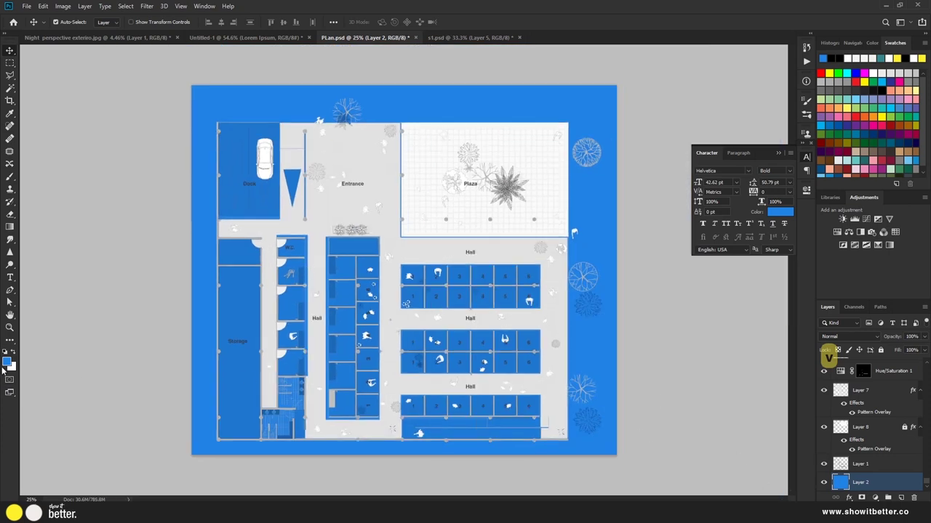
Choose a teal-blue foreground colour and refill the Layer 2 background with it using the Paint Bucket
{"action": "left_click", "coordinate": [6, 362]}
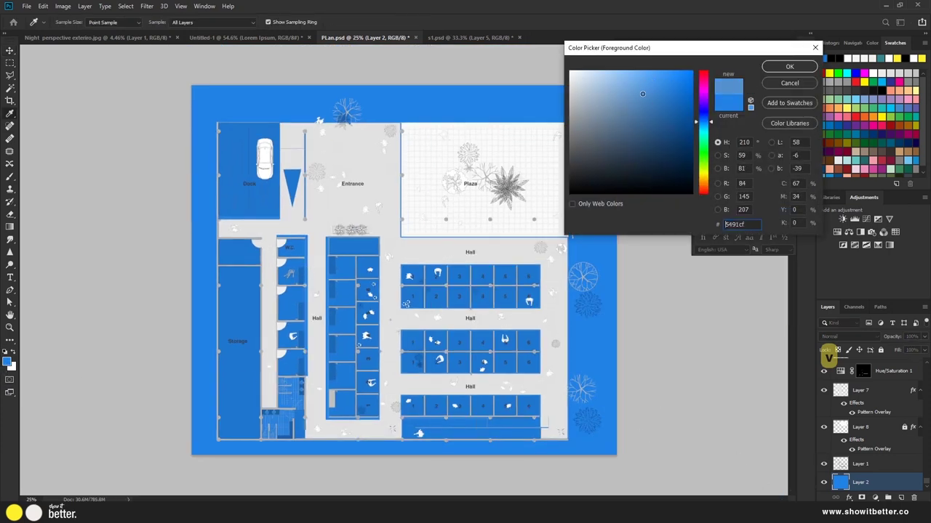
{"action": "left_click_drag", "start_coordinate": [700, 136], "coordinate": [699, 129]}
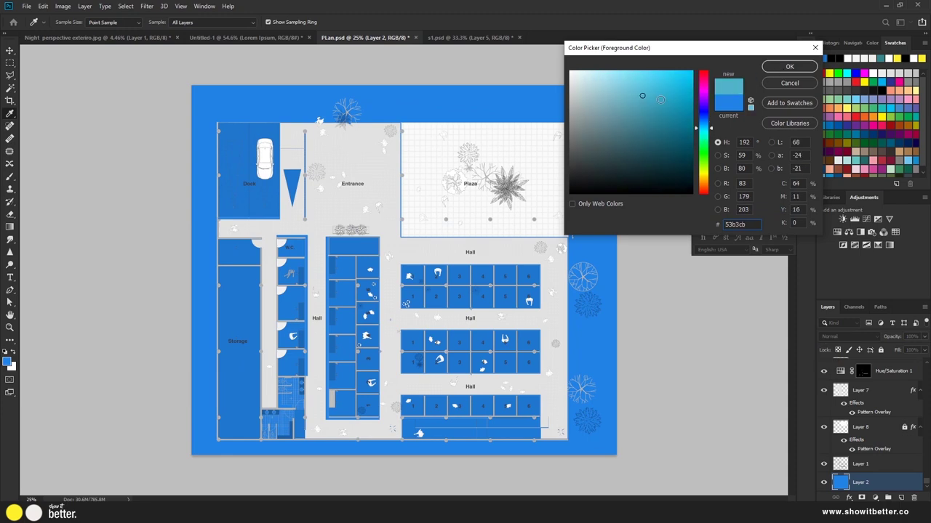
{"action": "left_click", "coordinate": [658, 100]}
{"action": "left_click", "coordinate": [771, 70]}
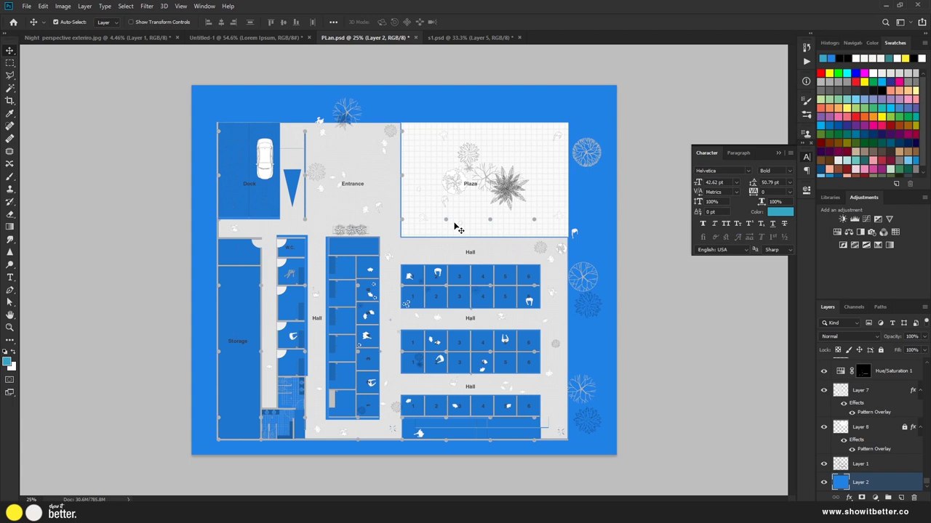
{"action": "key", "text": "g"}
{"action": "left_click", "coordinate": [514, 109]}
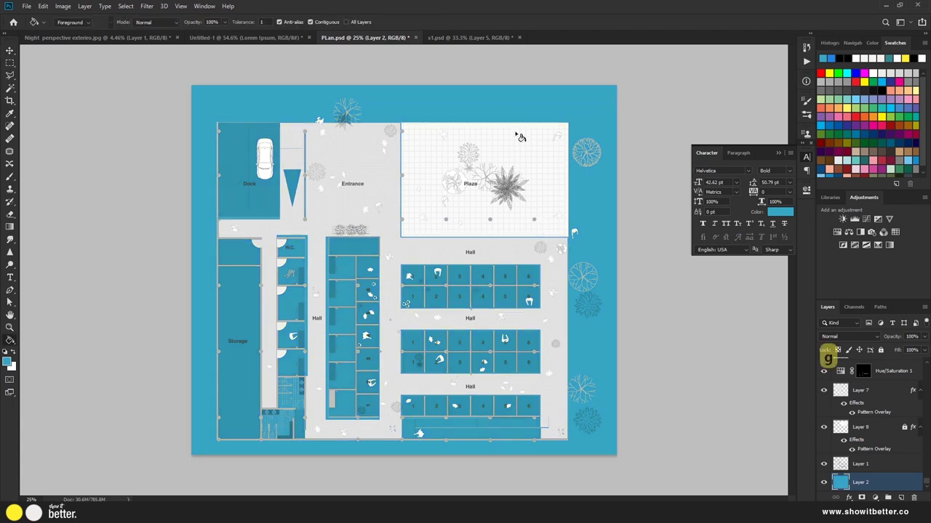
{"action": "key", "text": "v"}
{"action": "scroll", "coordinate": [440, 139], "scroll_direction": "up", "scroll_amount": 3}
{"action": "scroll", "coordinate": [401, 170], "scroll_direction": "down", "scroll_amount": 4}
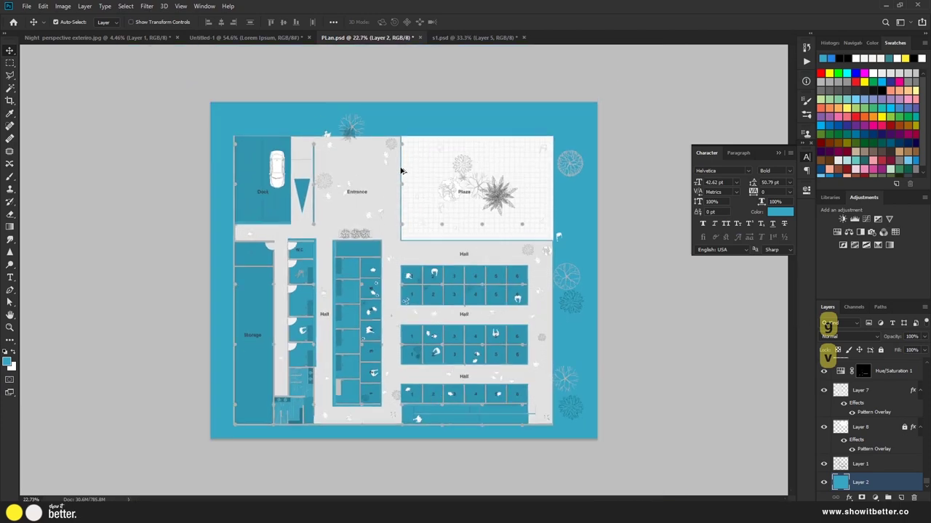
Select the Hall label below the plaza and extend the layer list to show more of the text layers
{"action": "scroll", "coordinate": [461, 301], "scroll_direction": "up", "scroll_amount": 1}
{"action": "scroll", "coordinate": [465, 295], "scroll_direction": "up", "scroll_amount": 1}
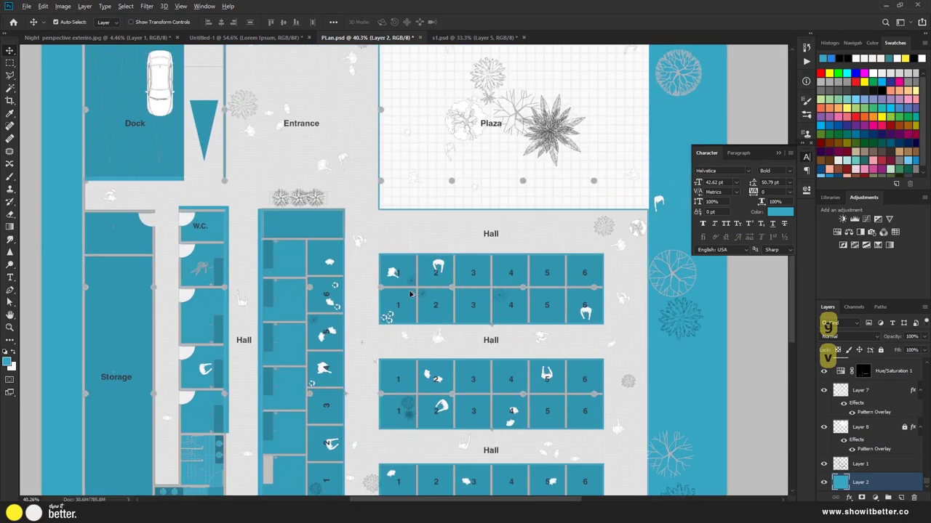
{"action": "scroll", "coordinate": [414, 294], "scroll_direction": "down", "scroll_amount": 2}
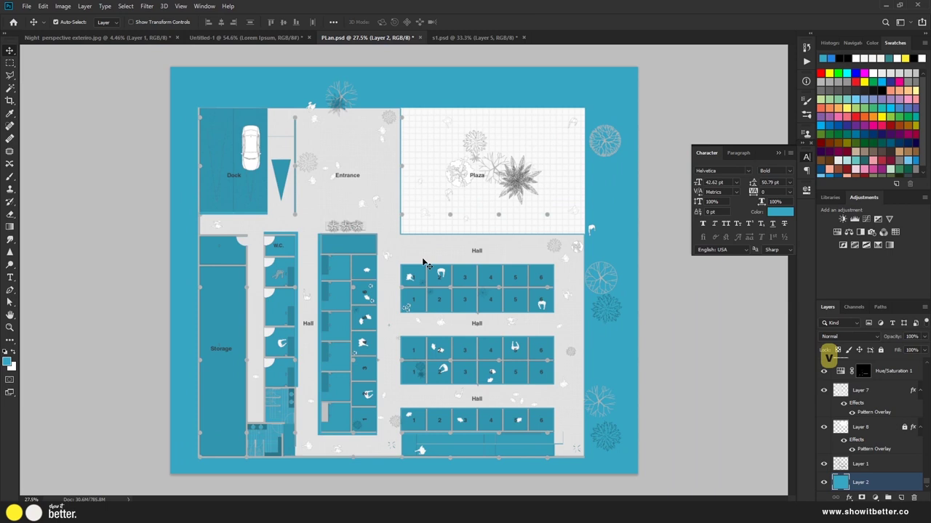
{"action": "left_click", "coordinate": [476, 254]}
{"action": "scroll", "coordinate": [879, 407], "scroll_direction": "up", "scroll_amount": 3}
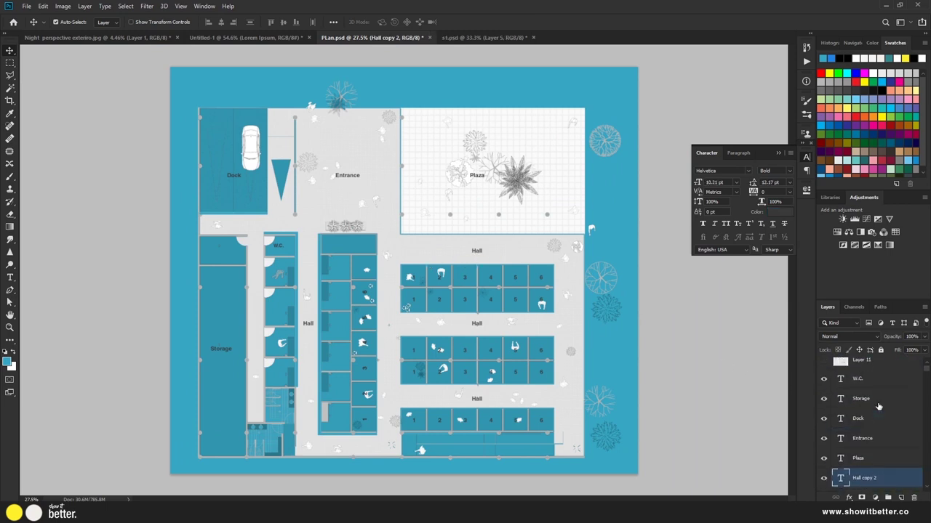
{"action": "left_click_drag", "start_coordinate": [877, 301], "coordinate": [892, 127]}
Rasterize the type of all text label layers from W.C. down to Hall
{"action": "left_click", "coordinate": [886, 277]}
{"action": "scroll", "coordinate": [881, 363], "scroll_direction": "down", "scroll_amount": 6}
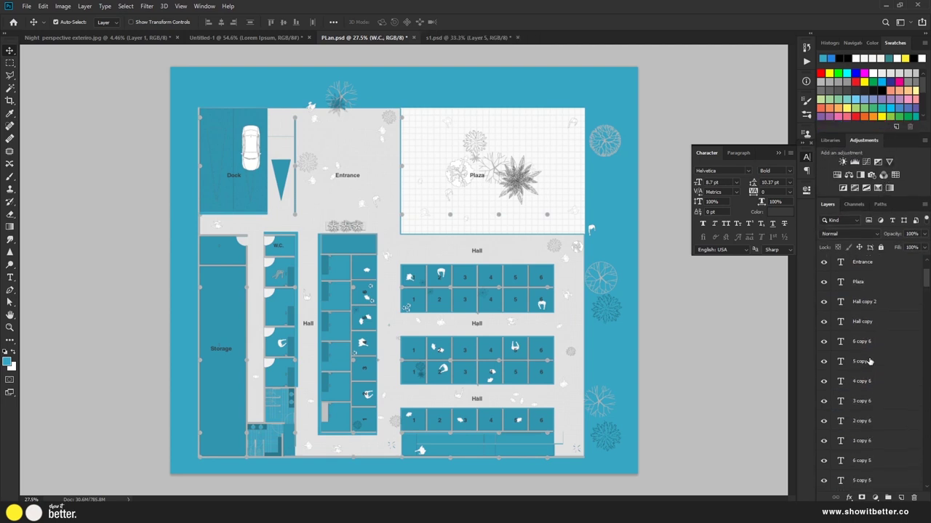
{"action": "scroll", "coordinate": [878, 406], "scroll_direction": "down", "scroll_amount": 10}
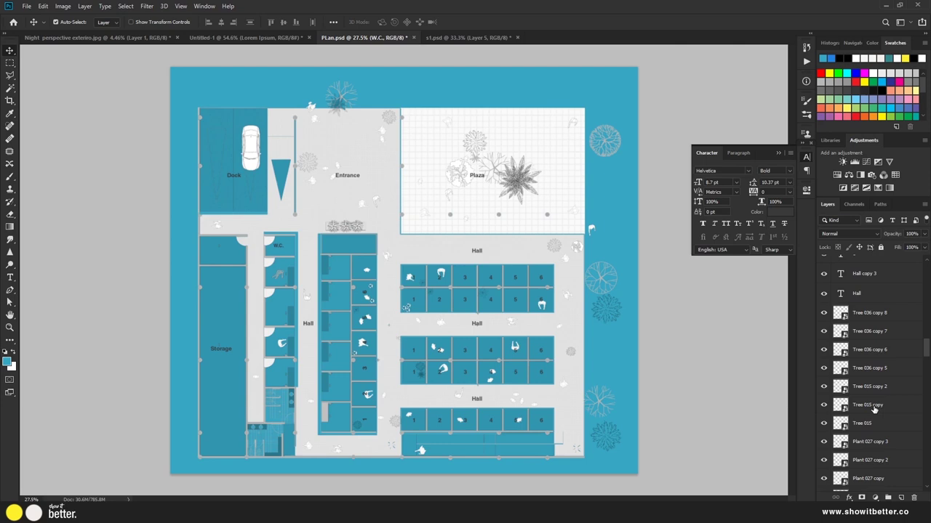
{"action": "left_click", "coordinate": [864, 350], "text": "shift"}
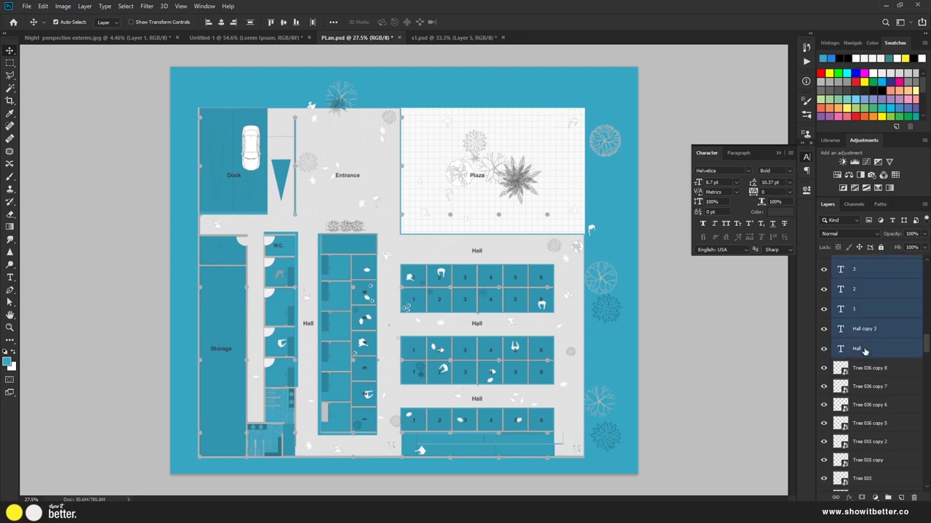
{"action": "right_click", "coordinate": [864, 350]}
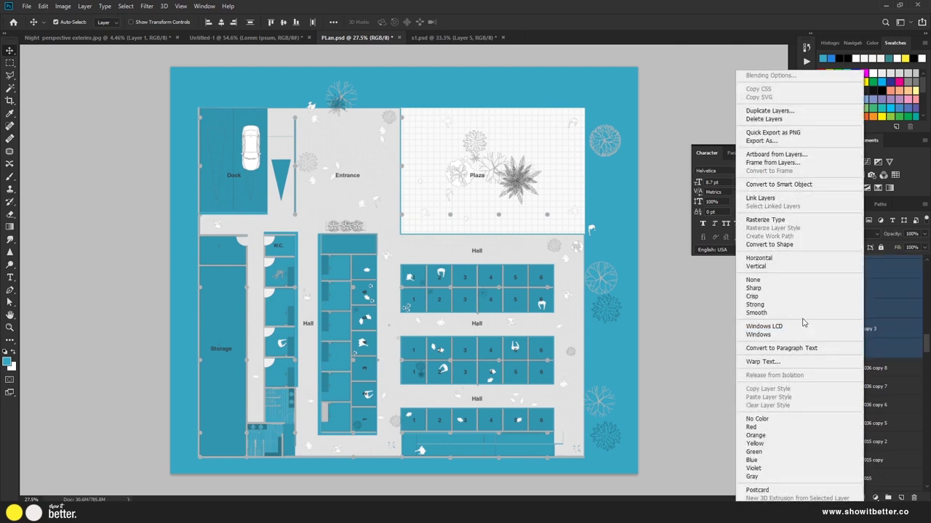
{"action": "left_click", "coordinate": [777, 226]}
Merge the selected rasterized label layers into a single layer
{"action": "scroll", "coordinate": [851, 341], "scroll_direction": "up", "scroll_amount": 4}
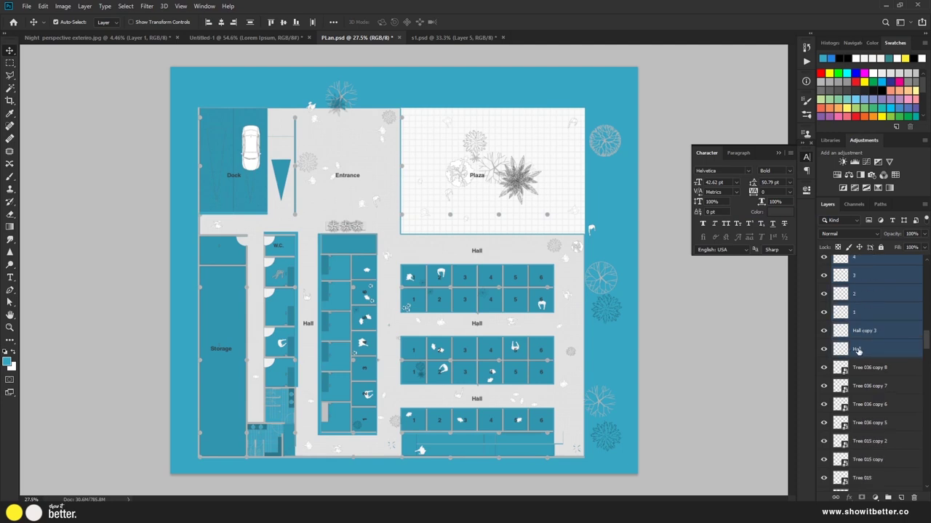
{"action": "right_click", "coordinate": [860, 349]}
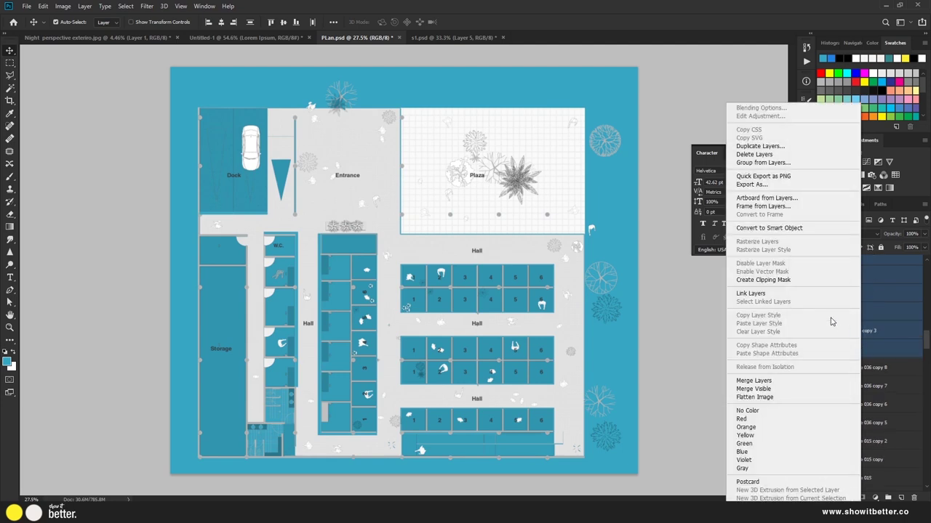
{"action": "left_click", "coordinate": [772, 382]}
Toggle the merged W.C. layer's visibility to check which room names and numbers it contains
{"action": "scroll", "coordinate": [847, 348], "scroll_direction": "up", "scroll_amount": 5}
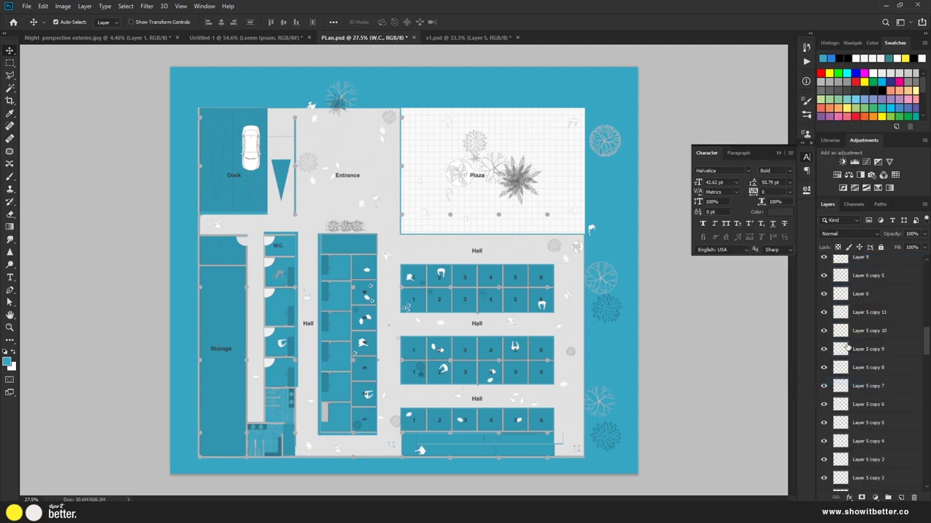
{"action": "scroll", "coordinate": [847, 347], "scroll_direction": "up", "scroll_amount": 8}
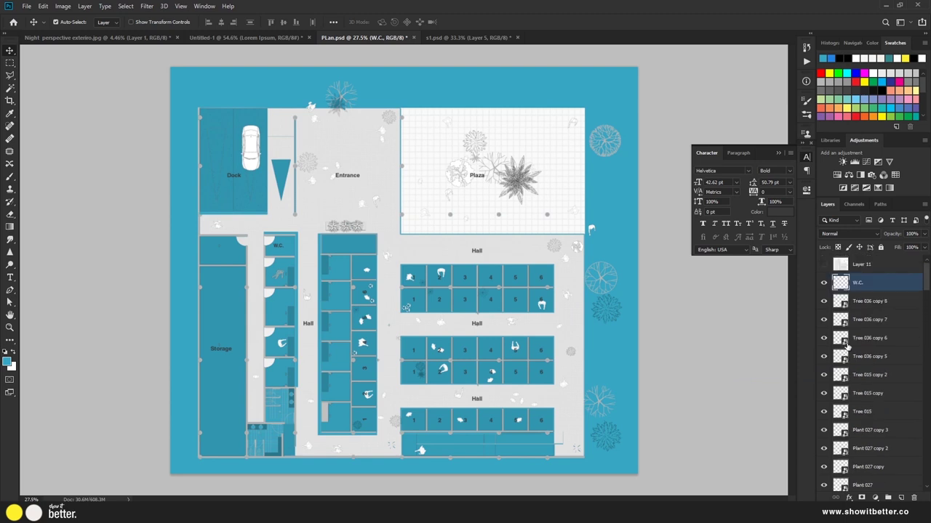
{"action": "left_click", "coordinate": [824, 283]}
{"action": "left_click", "coordinate": [823, 284]}
{"action": "left_click", "coordinate": [823, 283]}
{"action": "left_click", "coordinate": [824, 284]}
{"action": "left_click", "coordinate": [824, 283]}
{"action": "left_click", "coordinate": [824, 284]}
{"action": "left_click", "coordinate": [824, 284]}
{"action": "left_click", "coordinate": [824, 284]}
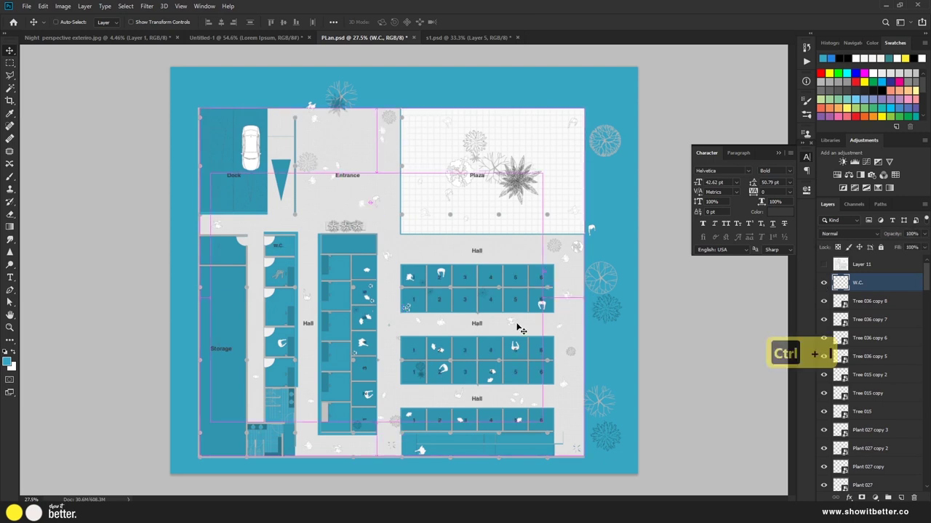
Invert the colours of the merged label layer and inspect the booth numbers up close
{"action": "key", "text": "ctrl+1"}
{"action": "scroll", "coordinate": [514, 273], "scroll_direction": "up", "scroll_amount": 5}
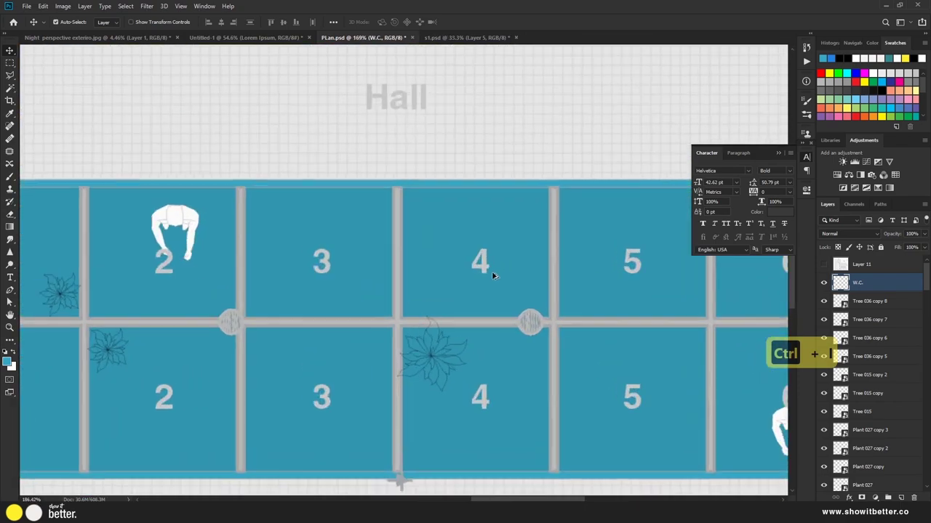
{"action": "scroll", "coordinate": [465, 305], "scroll_direction": "down", "scroll_amount": 8}
{"action": "scroll", "coordinate": [465, 305], "scroll_direction": "up", "scroll_amount": 6}
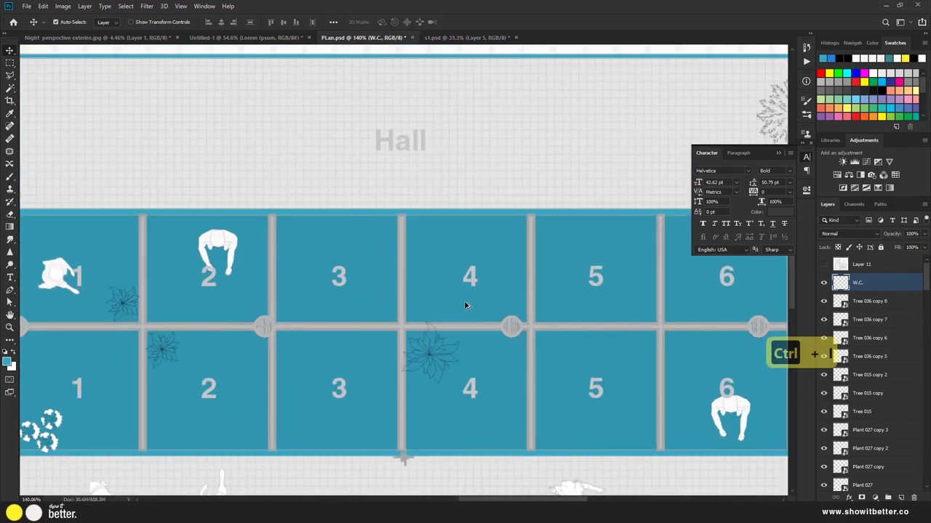
Turn the merged labels pure white with Hue/Saturation, setting Lightness to +100
{"action": "key", "text": "ctrl+u"}
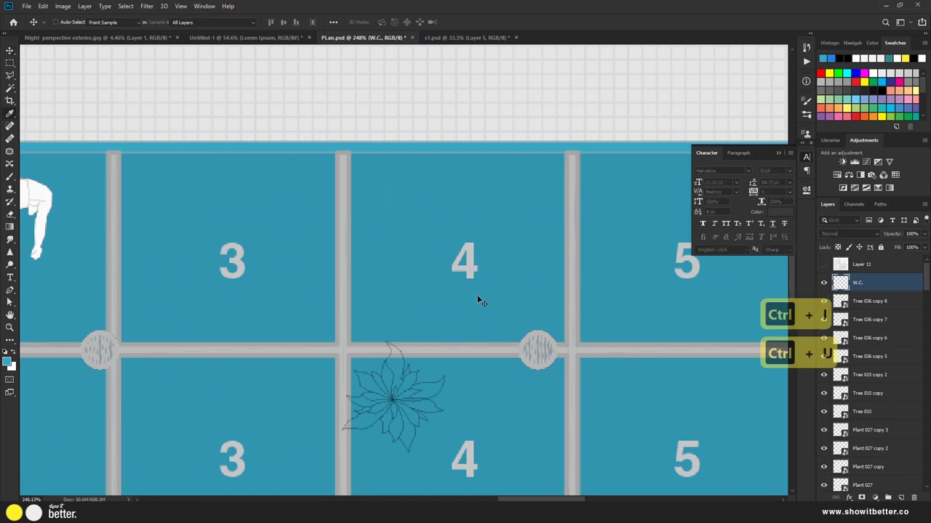
{"action": "left_click_drag", "start_coordinate": [691, 133], "coordinate": [619, 77]}
{"action": "left_click_drag", "start_coordinate": [637, 186], "coordinate": [712, 185]}
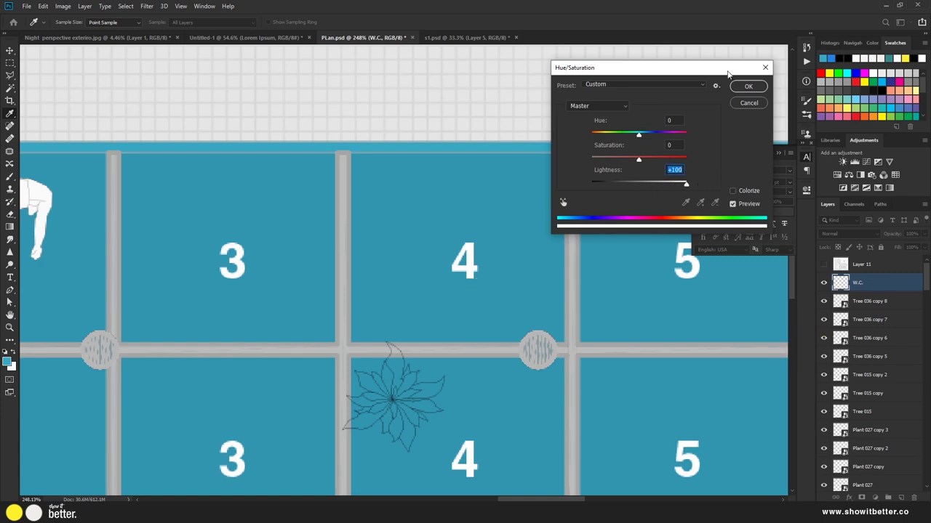
{"action": "left_click", "coordinate": [747, 86]}
{"action": "key", "text": "v"}
{"action": "scroll", "coordinate": [519, 275], "scroll_direction": "down", "scroll_amount": 10}
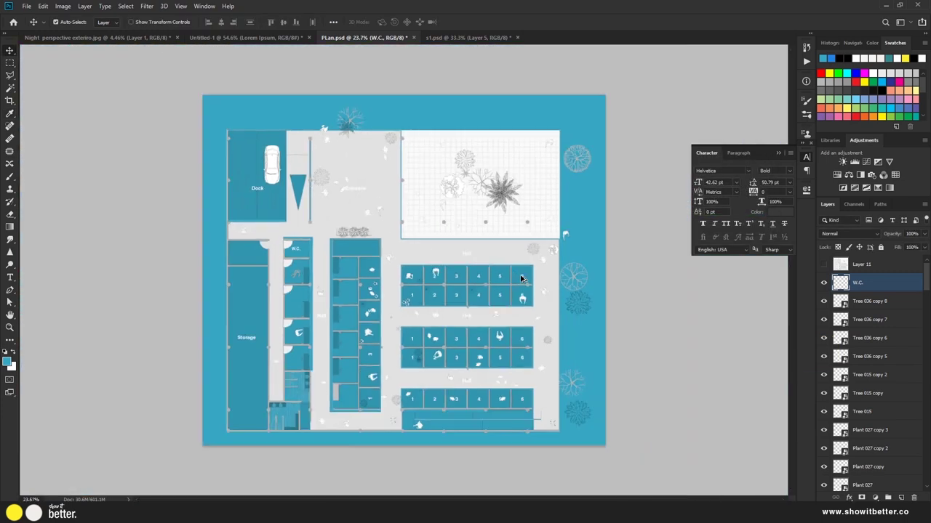
Try moving the light grey hall floor on Layer 7 and undo the move
{"action": "scroll", "coordinate": [521, 279], "scroll_direction": "up", "scroll_amount": 3}
{"action": "left_click", "coordinate": [505, 256]}
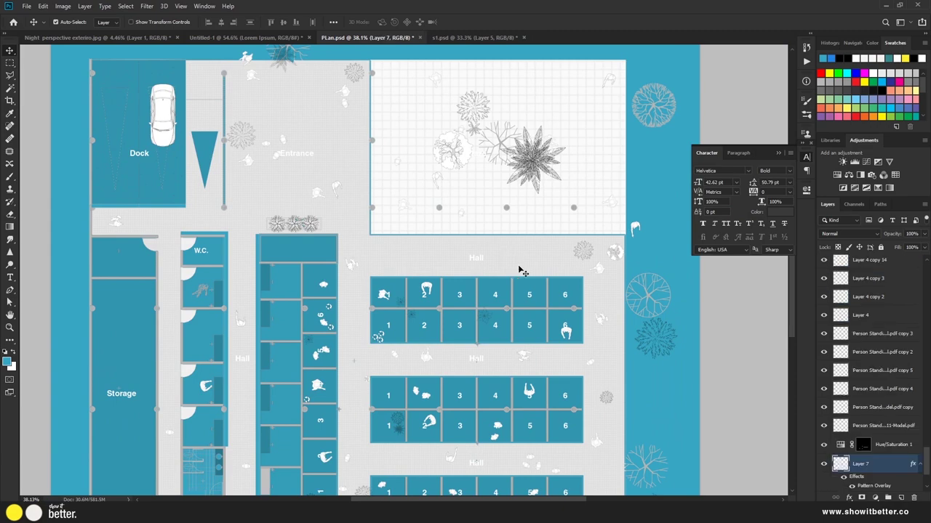
{"action": "left_click_drag", "start_coordinate": [520, 257], "coordinate": [444, 453]}
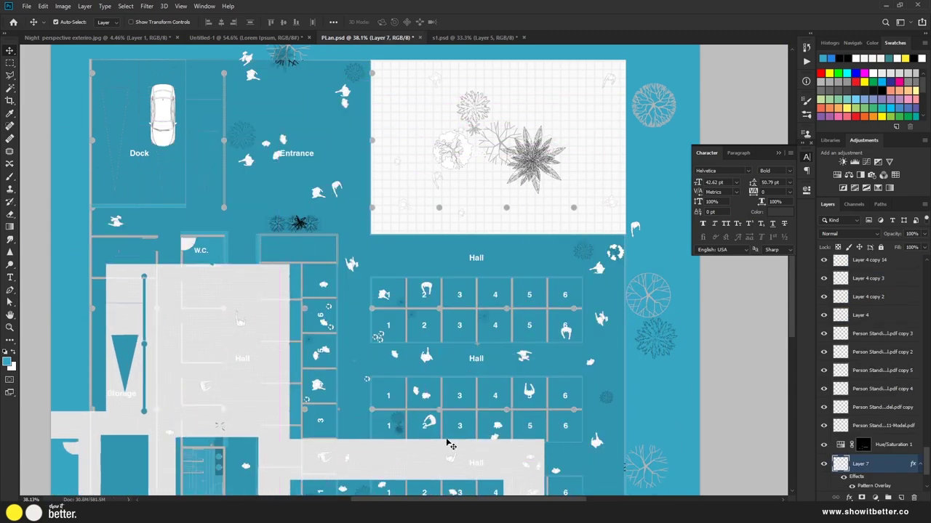
{"action": "key", "text": "ctrl+z"}
{"action": "key", "text": "ctrl+z"}
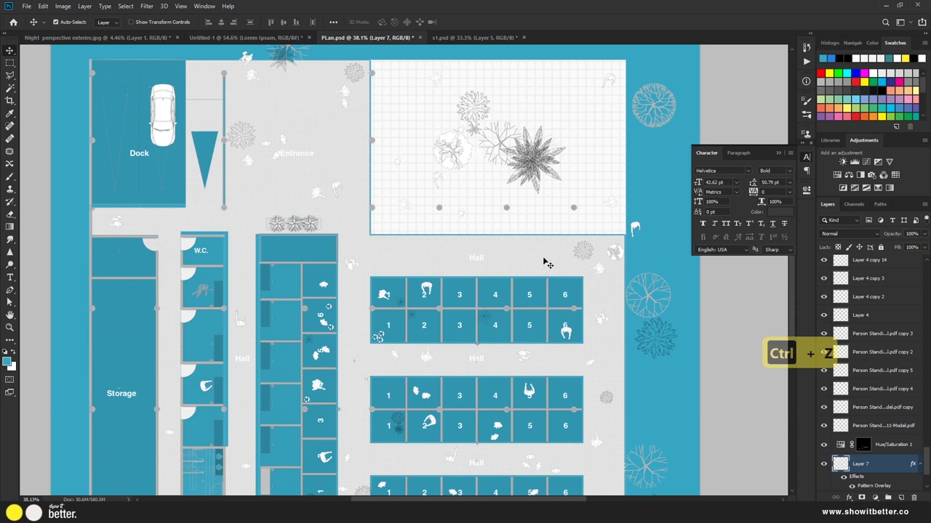
Hide the grey hall floor on Layer 7 and lock the blue background on Layer 2
{"action": "left_click", "coordinate": [823, 464]}
{"action": "left_click", "coordinate": [480, 196]}
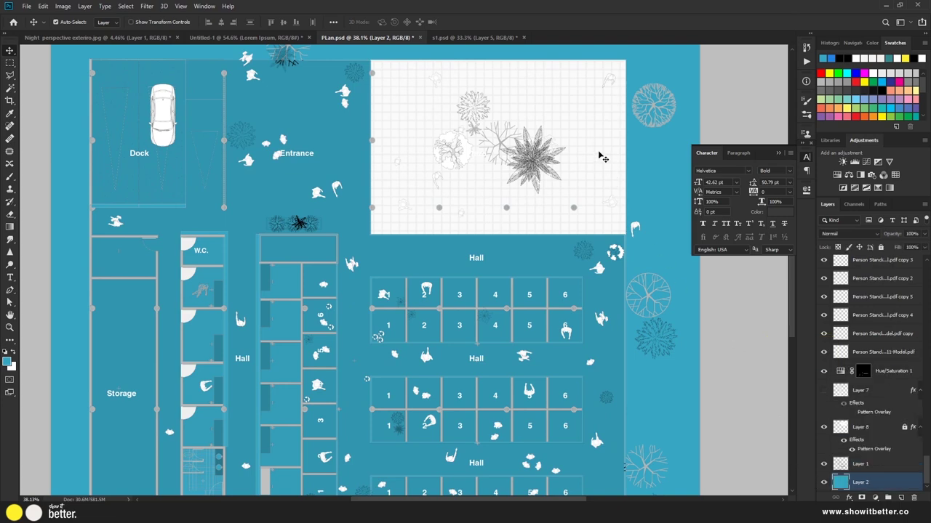
{"action": "left_click", "coordinate": [881, 248]}
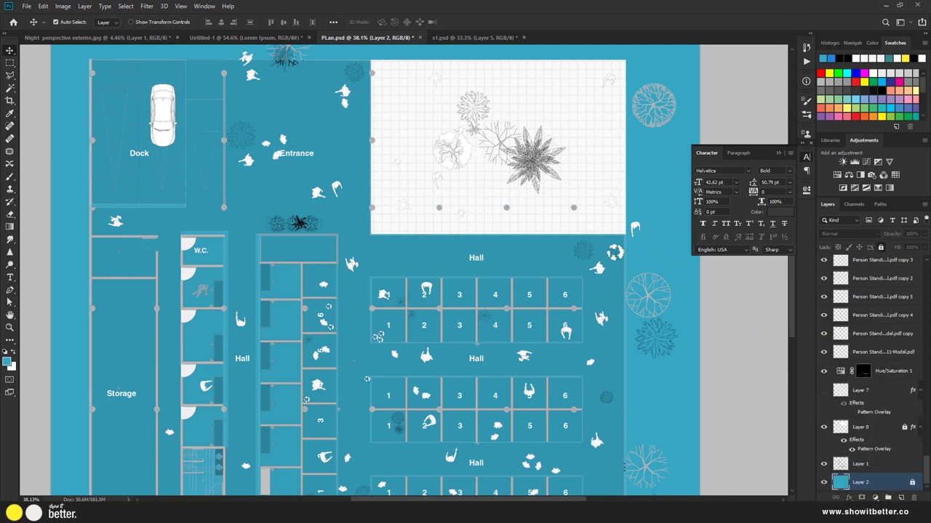
Hide Layer 8, the white gridded floor of the plaza
{"action": "scroll", "coordinate": [586, 159], "scroll_direction": "up", "scroll_amount": 6}
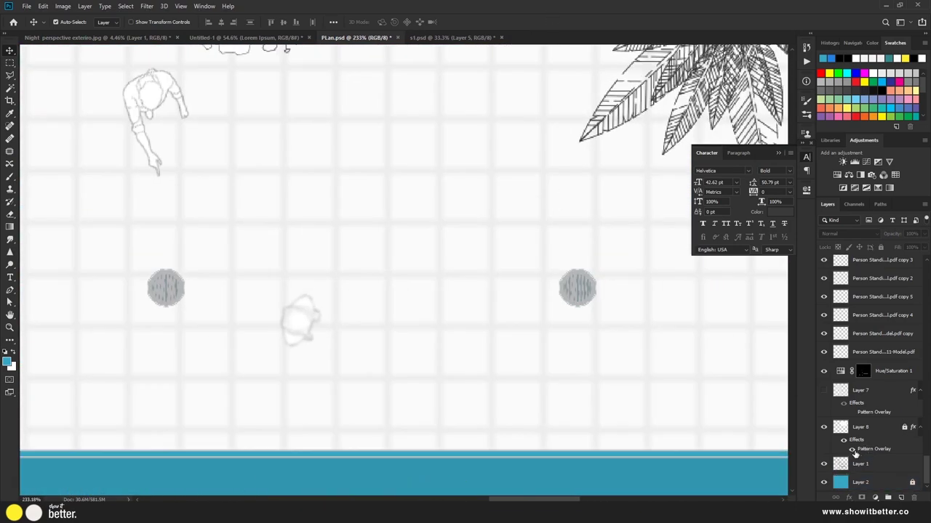
{"action": "left_click", "coordinate": [865, 429]}
{"action": "left_click", "coordinate": [824, 427]}
{"action": "scroll", "coordinate": [639, 379], "scroll_direction": "down", "scroll_amount": 2}
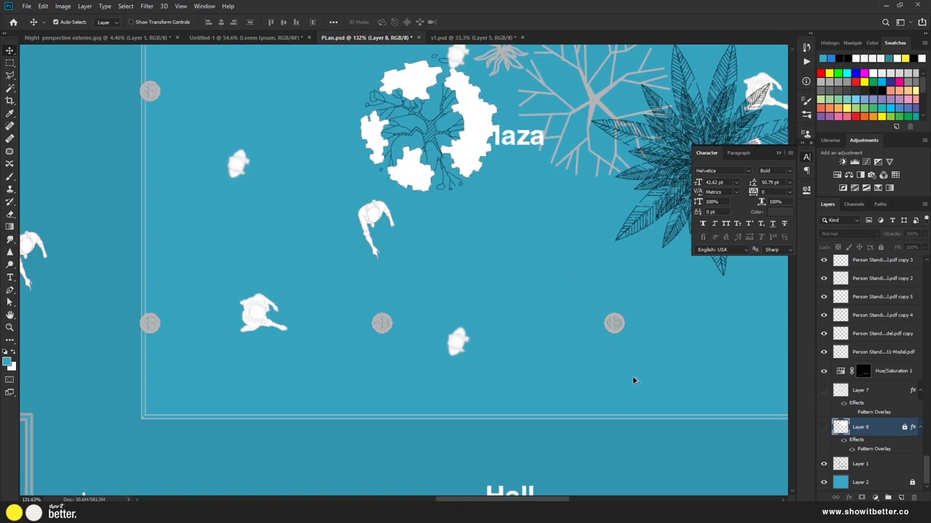
Try moving the grey partition wall between booths 1 and 2, and undo the move
{"action": "scroll", "coordinate": [625, 379], "scroll_direction": "down", "scroll_amount": 5}
{"action": "scroll", "coordinate": [371, 288], "scroll_direction": "up", "scroll_amount": 3}
{"action": "scroll", "coordinate": [371, 288], "scroll_direction": "down", "scroll_amount": 2}
{"action": "scroll", "coordinate": [408, 298], "scroll_direction": "up", "scroll_amount": 6}
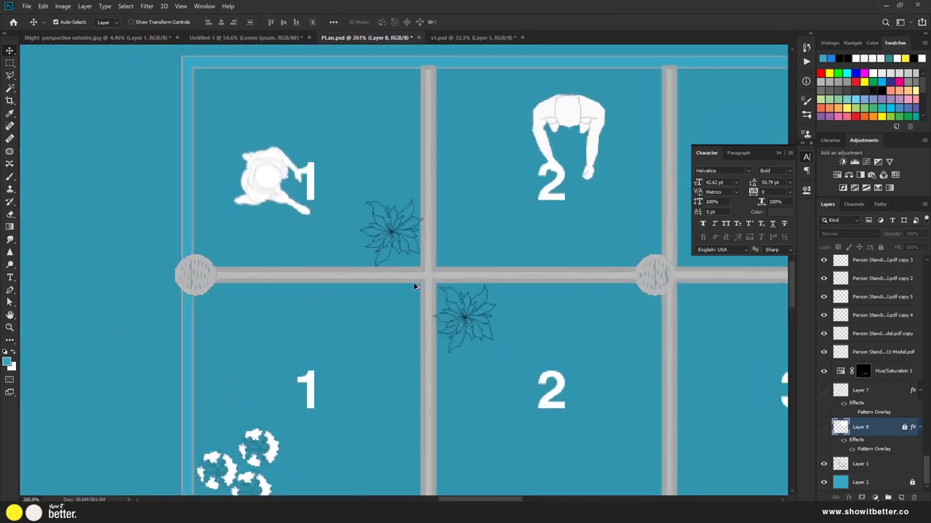
{"action": "scroll", "coordinate": [414, 286], "scroll_direction": "up", "scroll_amount": 2}
{"action": "left_click_drag", "start_coordinate": [430, 279], "coordinate": [402, 344]}
{"action": "key", "text": "ctrl+z"}
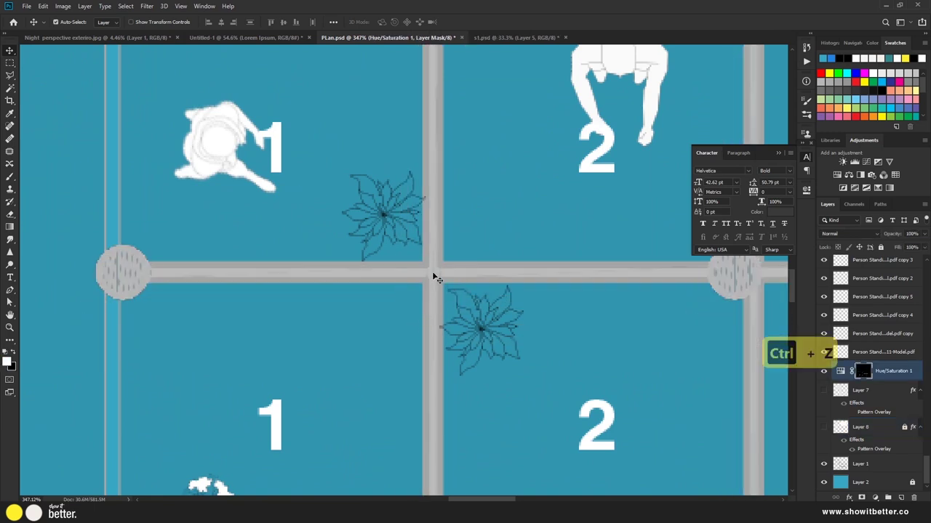
Toggle the Hue/Saturation 1 adjustment layer's visibility to check its effect on the walls and columns
{"action": "scroll", "coordinate": [434, 277], "scroll_direction": "down", "scroll_amount": 5}
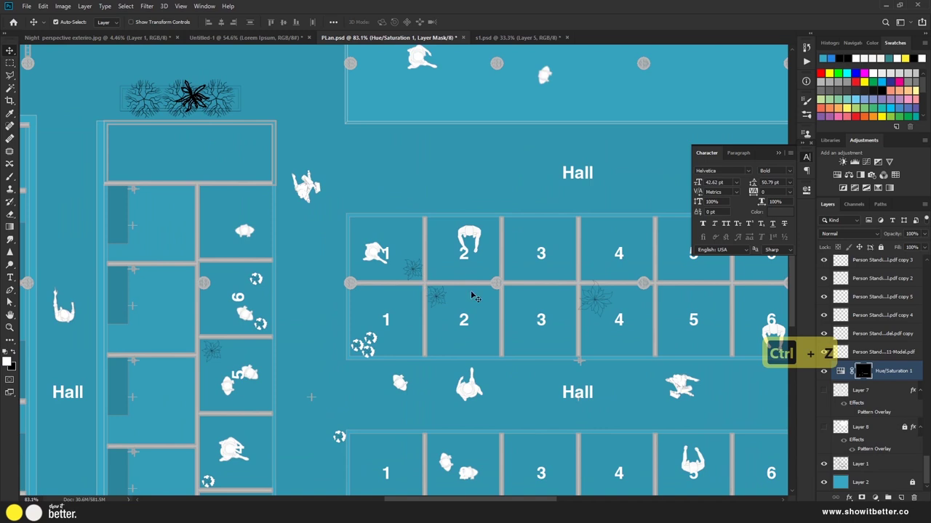
{"action": "left_click", "coordinate": [824, 377]}
{"action": "left_click", "coordinate": [824, 374]}
{"action": "left_click", "coordinate": [824, 373]}
{"action": "left_click", "coordinate": [824, 373]}
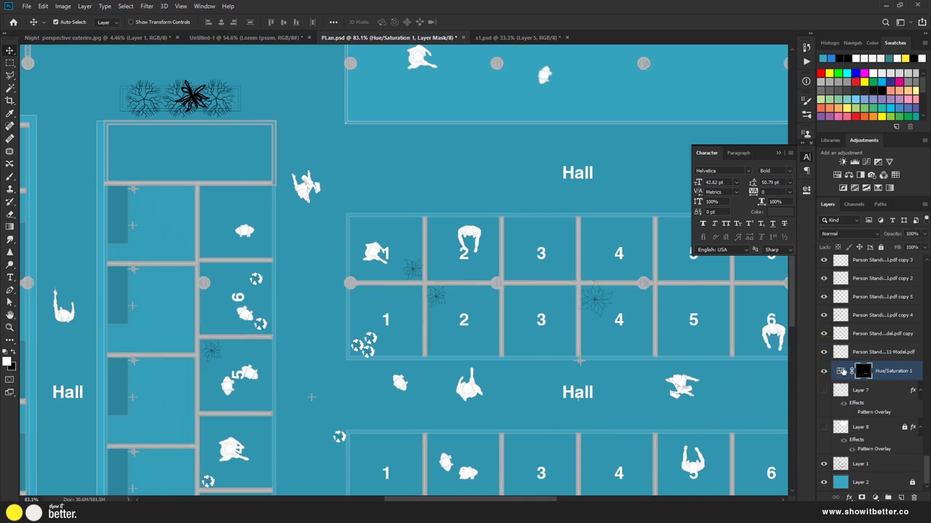
Set the Lightness of the Hue/Saturation 1 adjustment layer to +100 to whiten the walls and columns
{"action": "double_click", "coordinate": [840, 371]}
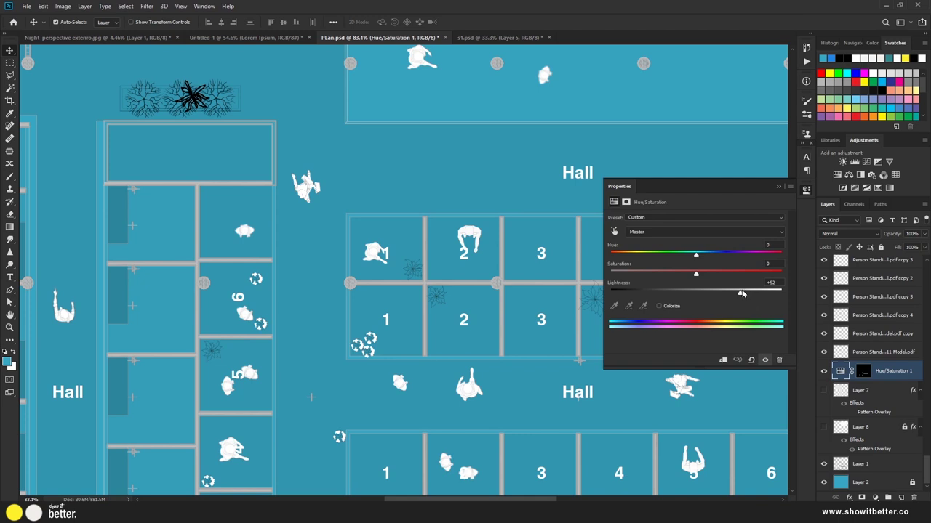
{"action": "left_click_drag", "start_coordinate": [742, 293], "coordinate": [781, 294]}
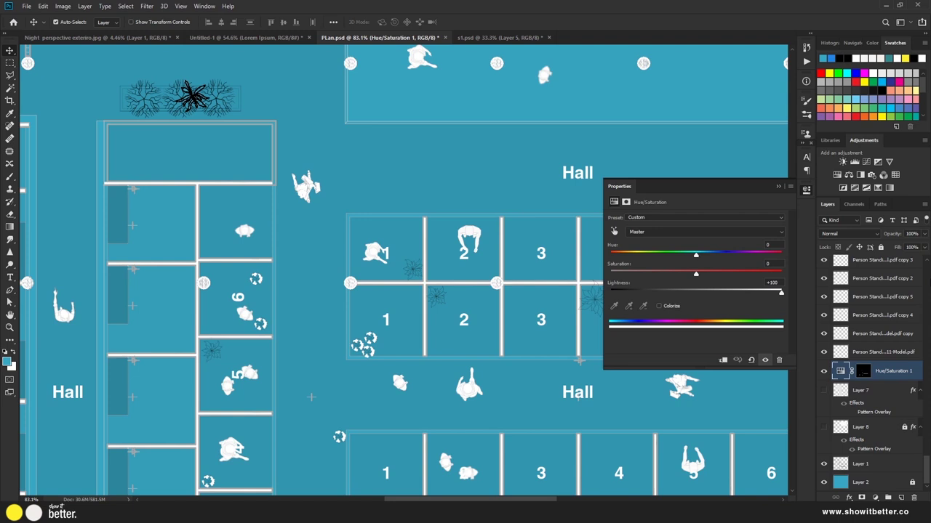
{"action": "left_click", "coordinate": [802, 191]}
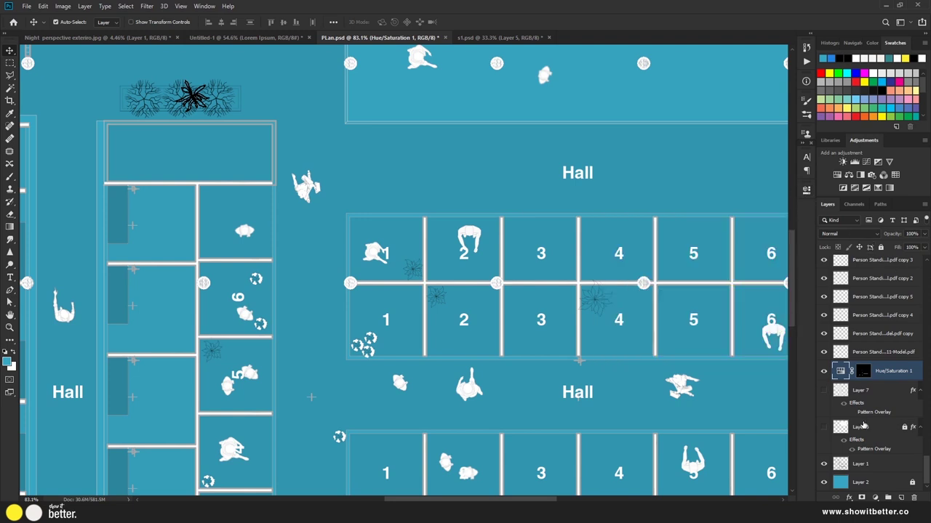
Toggle Layer 1's visibility across the whole plan to check which linework and shading it contains
{"action": "left_click", "coordinate": [823, 463]}
{"action": "left_click", "coordinate": [824, 464]}
{"action": "left_click", "coordinate": [824, 464]}
{"action": "left_click", "coordinate": [824, 464]}
{"action": "scroll", "coordinate": [521, 346], "scroll_direction": "down", "scroll_amount": 5}
{"action": "scroll", "coordinate": [521, 346], "scroll_direction": "down", "scroll_amount": 2}
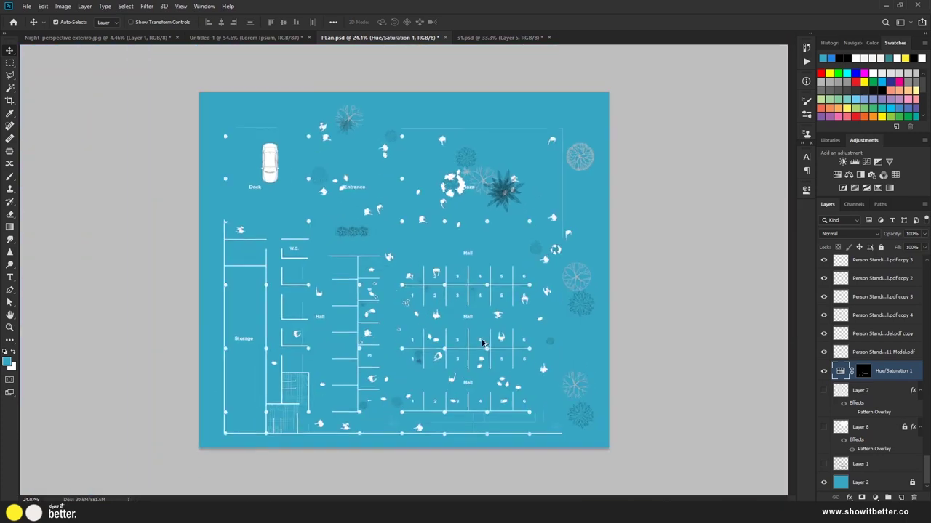
{"action": "scroll", "coordinate": [522, 347], "scroll_direction": "up", "scroll_amount": 3}
{"action": "left_click", "coordinate": [823, 465]}
{"action": "left_click", "coordinate": [824, 466]}
{"action": "left_click", "coordinate": [824, 466]}
{"action": "left_click", "coordinate": [824, 465]}
{"action": "left_click", "coordinate": [824, 465]}
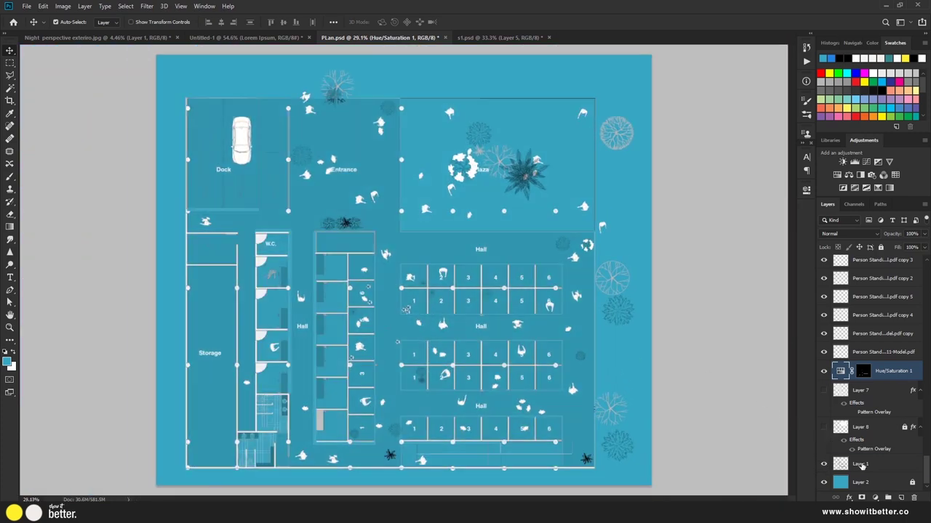
Apply Hue/Saturation to Layer 1 with Lightness +100 to turn the plan's linework white
{"action": "left_click", "coordinate": [860, 465]}
{"action": "key", "text": "ctrl+u"}
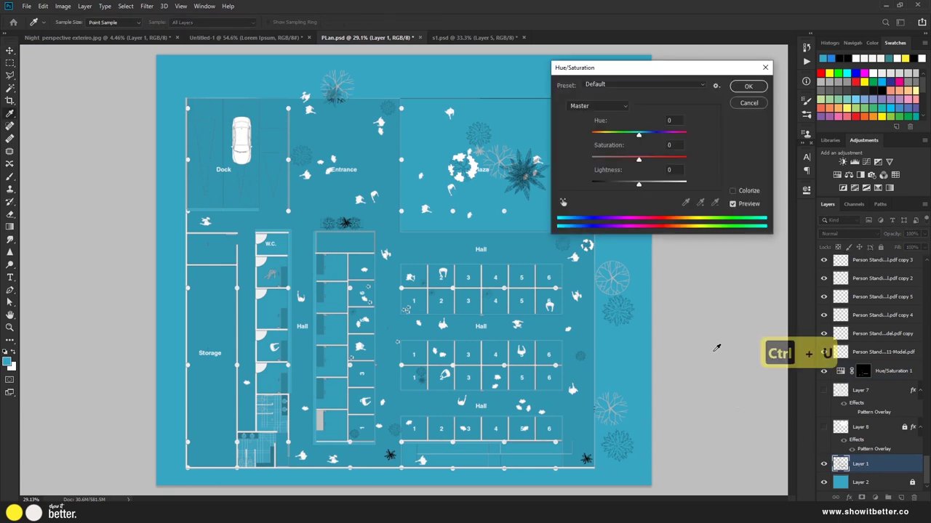
{"action": "left_click_drag", "start_coordinate": [638, 184], "coordinate": [700, 189]}
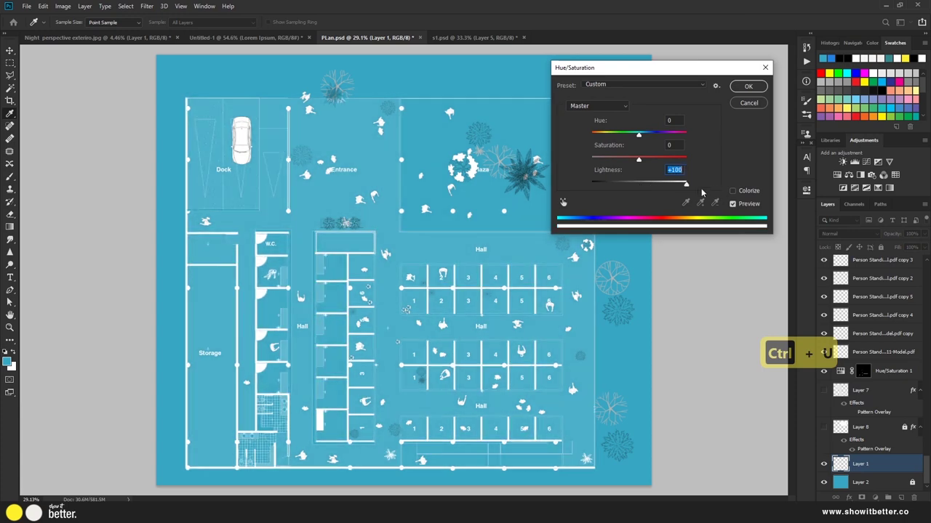
{"action": "left_click", "coordinate": [749, 87]}
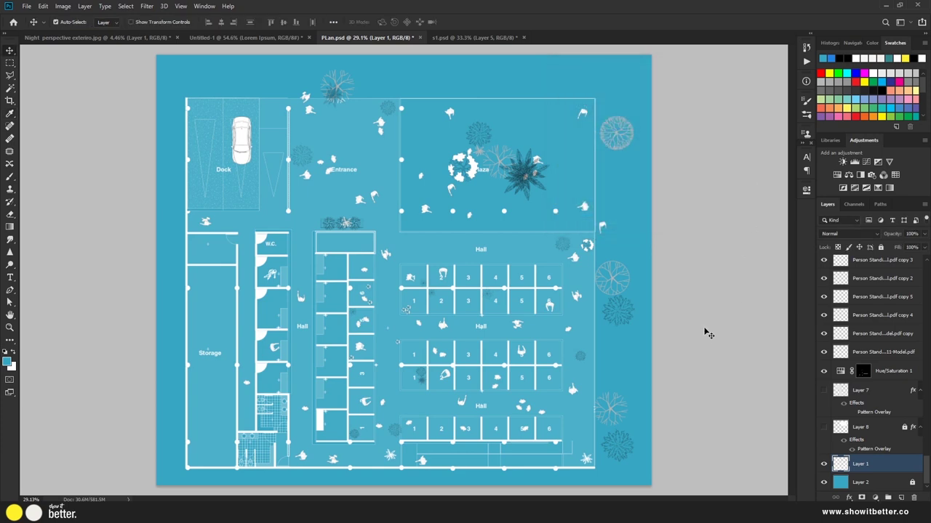
Invert the colours of the dark Tree 015 palm in the plaza so it reads white
{"action": "scroll", "coordinate": [465, 187], "scroll_direction": "up", "scroll_amount": 2}
{"action": "left_click", "coordinate": [539, 172]}
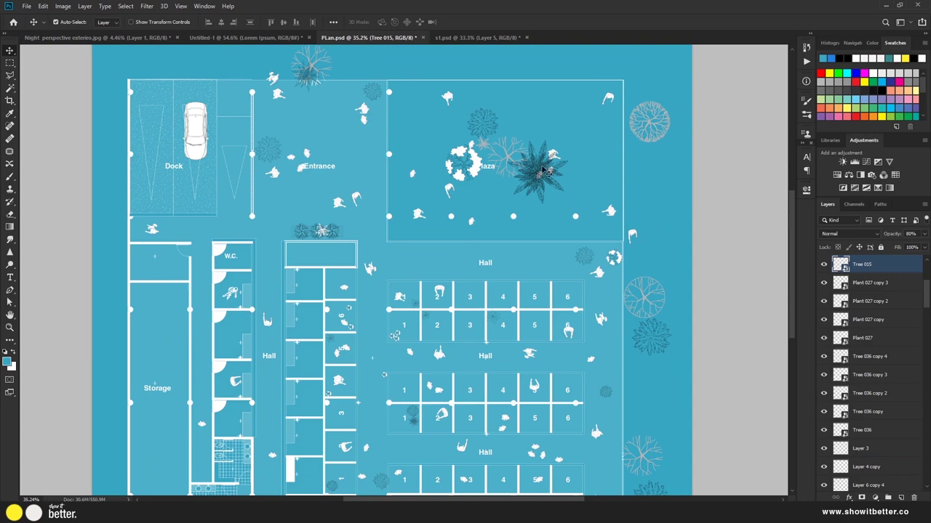
{"action": "scroll", "coordinate": [540, 166], "scroll_direction": "up", "scroll_amount": 18}
{"action": "left_click_drag", "start_coordinate": [539, 168], "coordinate": [549, 207]}
{"action": "key", "text": "ctrl+z"}
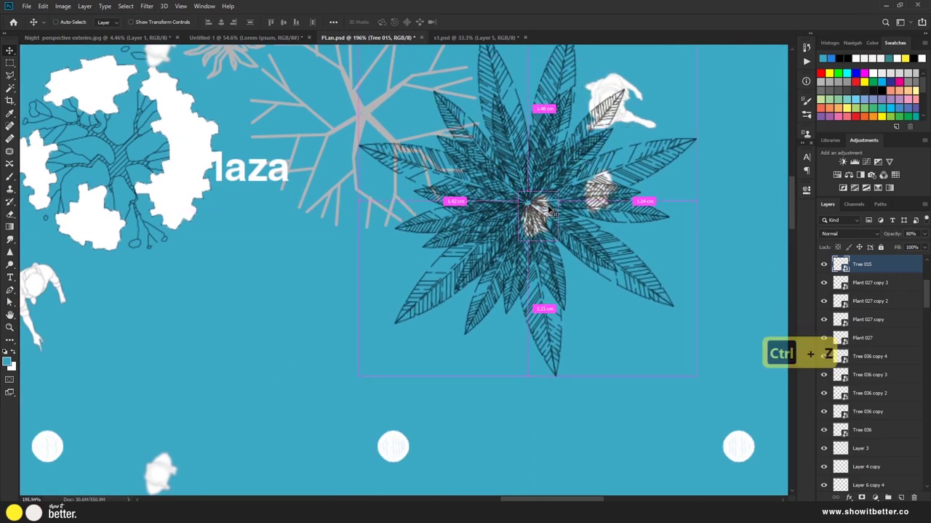
{"action": "key", "text": "ctrl+i"}
Whiten the grey bare-branched trees on Layer 3 using Hue/Saturation with Lightness +100
{"action": "left_click", "coordinate": [362, 118]}
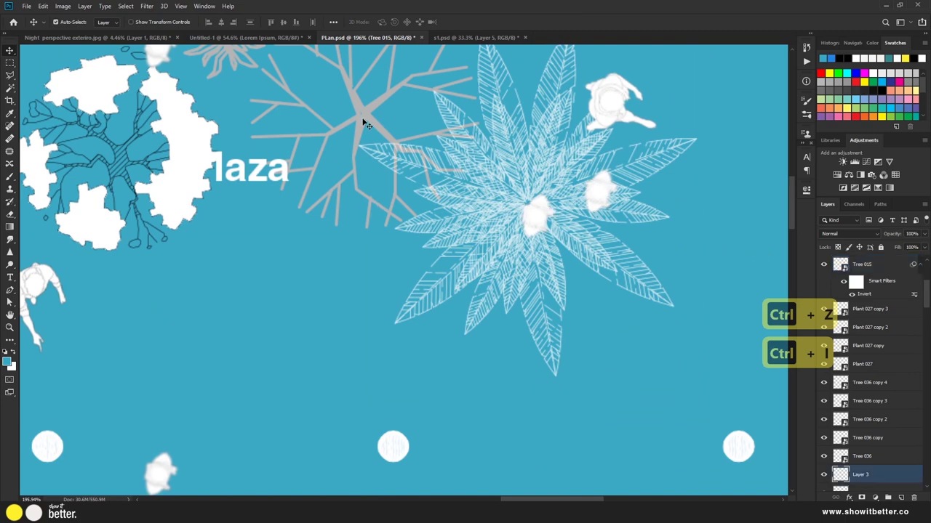
{"action": "key", "text": "ctrl+i"}
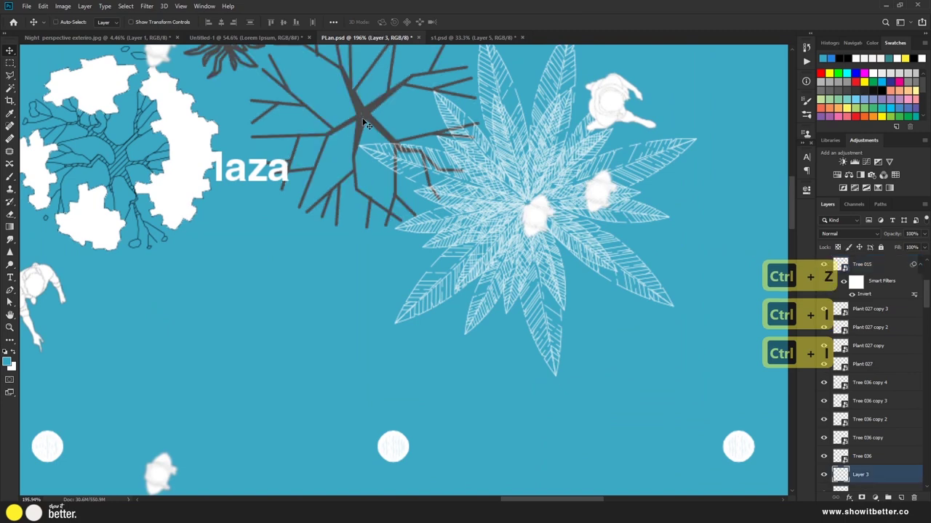
{"action": "key", "text": "ctrl+u"}
{"action": "left_click_drag", "start_coordinate": [638, 183], "coordinate": [719, 186]}
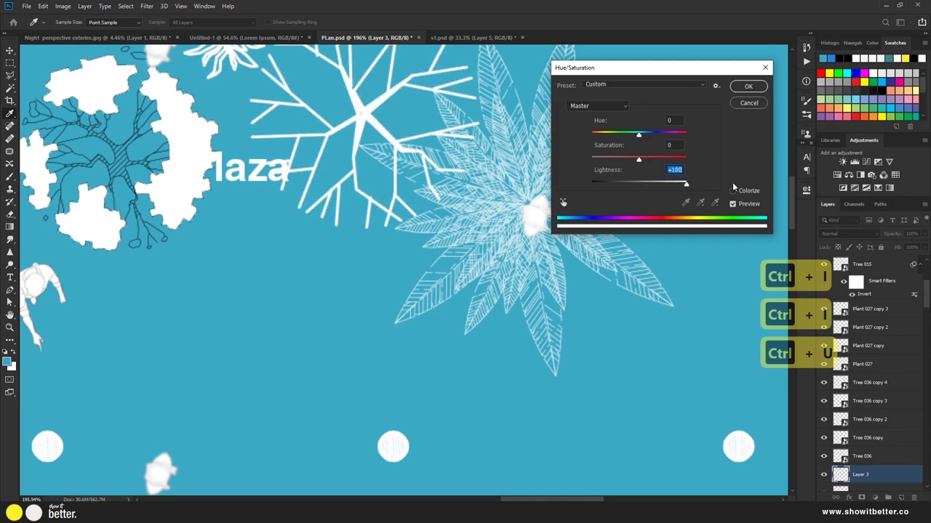
{"action": "left_click", "coordinate": [756, 87]}
Invert the dark Tree 036 copy beside the column between the entrance and the plaza to white
{"action": "scroll", "coordinate": [540, 390], "scroll_direction": "down", "scroll_amount": 12}
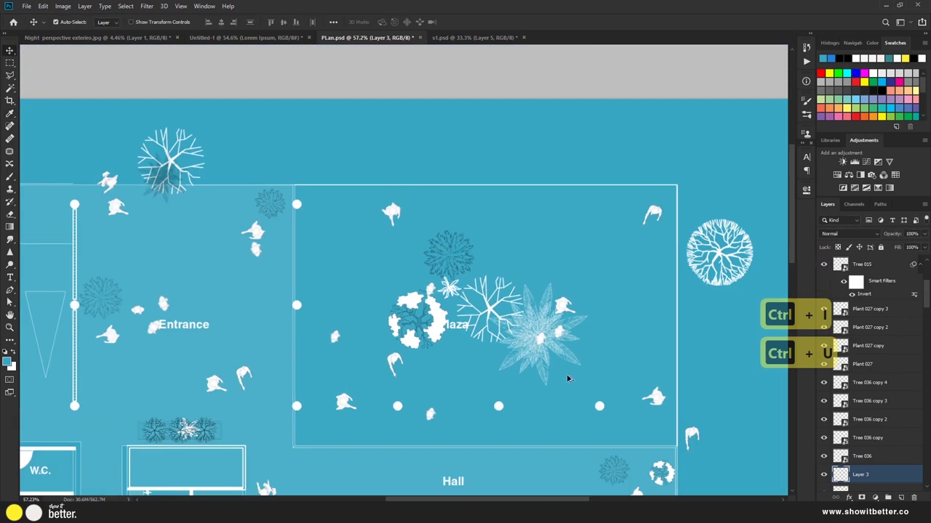
{"action": "scroll", "coordinate": [221, 236], "scroll_direction": "up", "scroll_amount": 5}
{"action": "scroll", "coordinate": [320, 207], "scroll_direction": "up", "scroll_amount": 10}
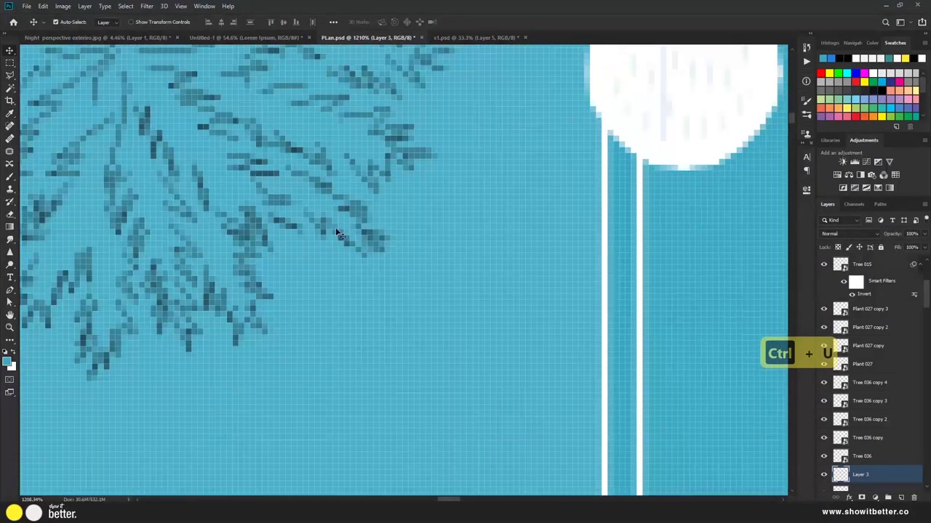
{"action": "left_click", "coordinate": [370, 237]}
{"action": "key", "text": "ctrl+i"}
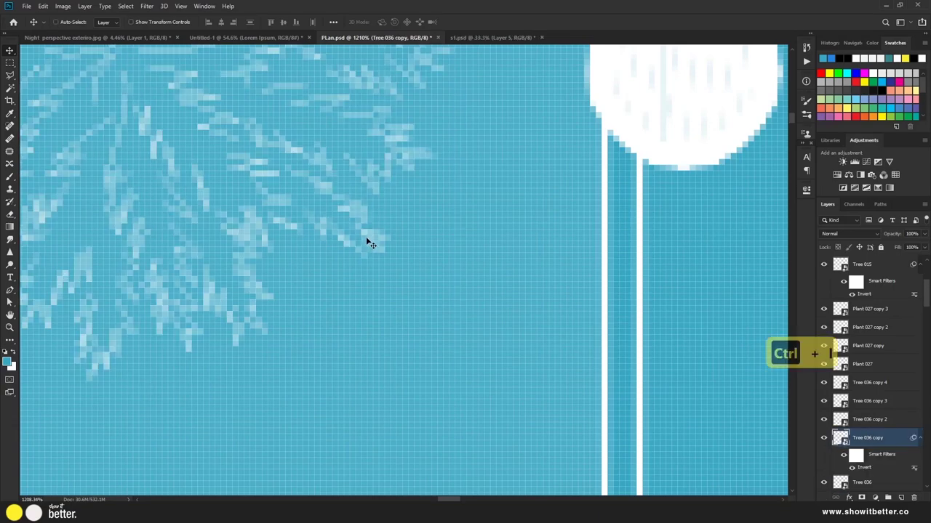
Invert the dark Tree 015 copy overlapping the bare tree above the entrance to white
{"action": "scroll", "coordinate": [369, 291], "scroll_direction": "down", "scroll_amount": 8}
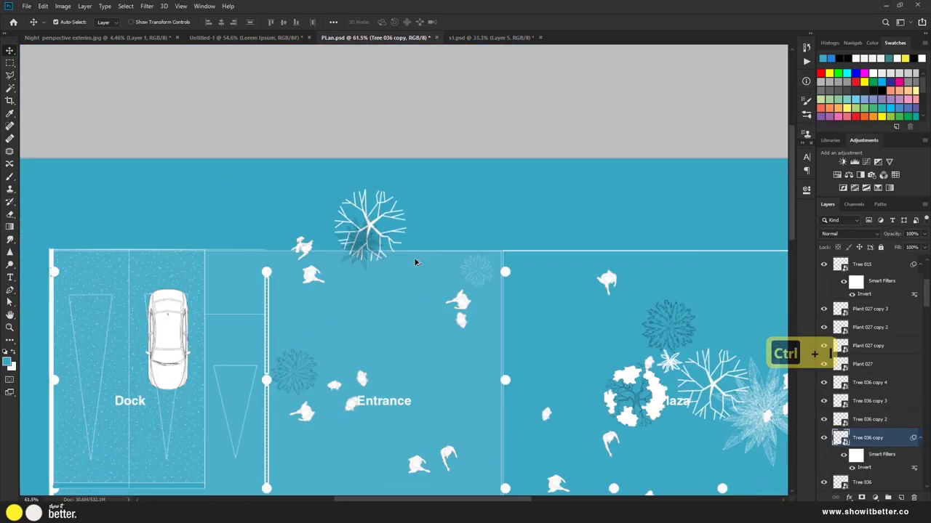
{"action": "scroll", "coordinate": [390, 272], "scroll_direction": "up", "scroll_amount": 4}
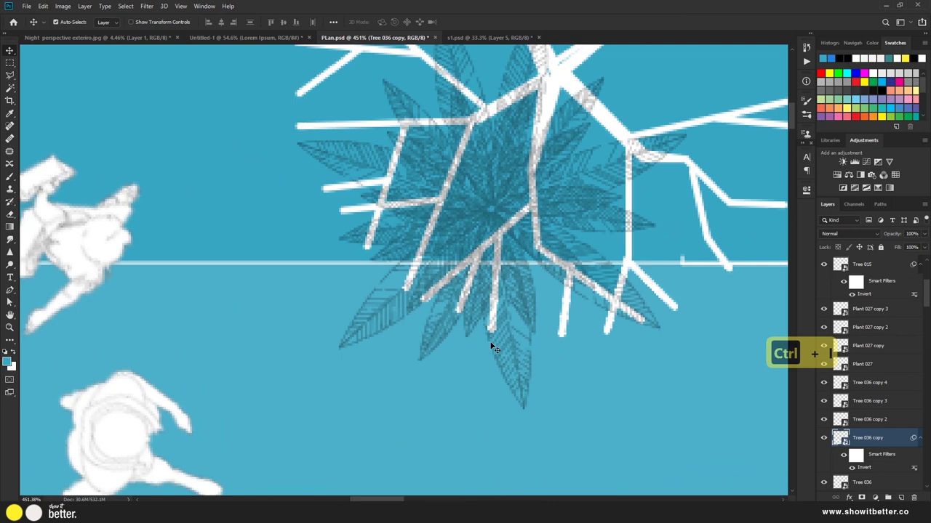
{"action": "left_click", "coordinate": [490, 348]}
{"action": "left_click", "coordinate": [515, 299]}
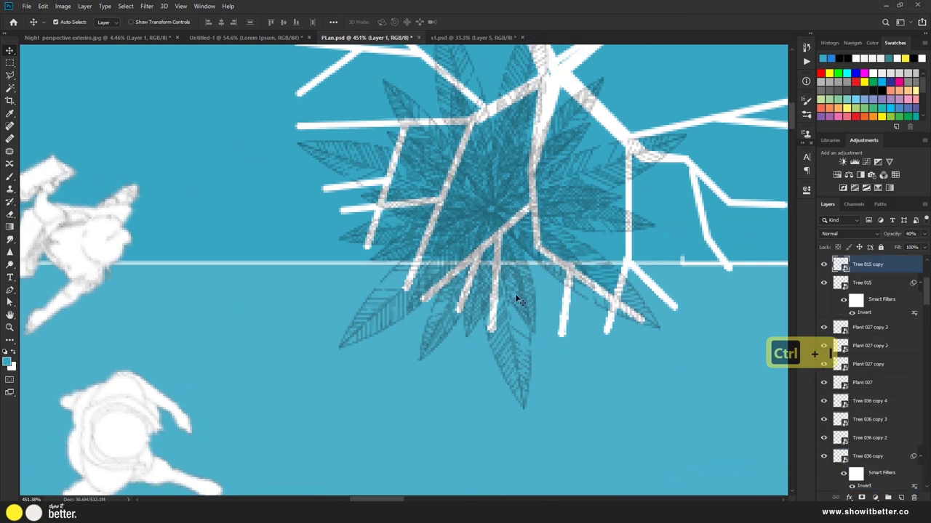
{"action": "key", "text": "ctrl+f"}
{"action": "scroll", "coordinate": [515, 308], "scroll_direction": "down", "scroll_amount": 10}
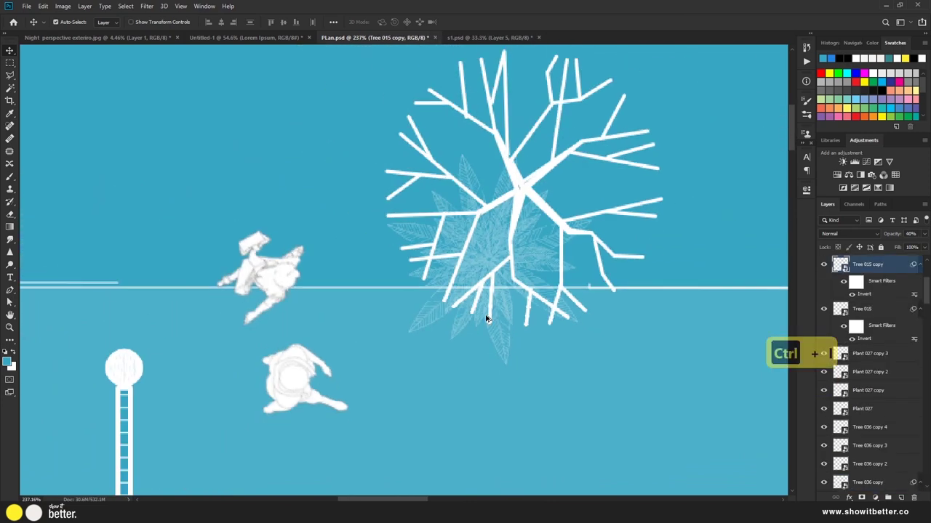
Invert the dark leafy trees outside the plan beside the halls, including Tree 036 copy 5, to white
{"action": "scroll", "coordinate": [578, 389], "scroll_direction": "up", "scroll_amount": 10}
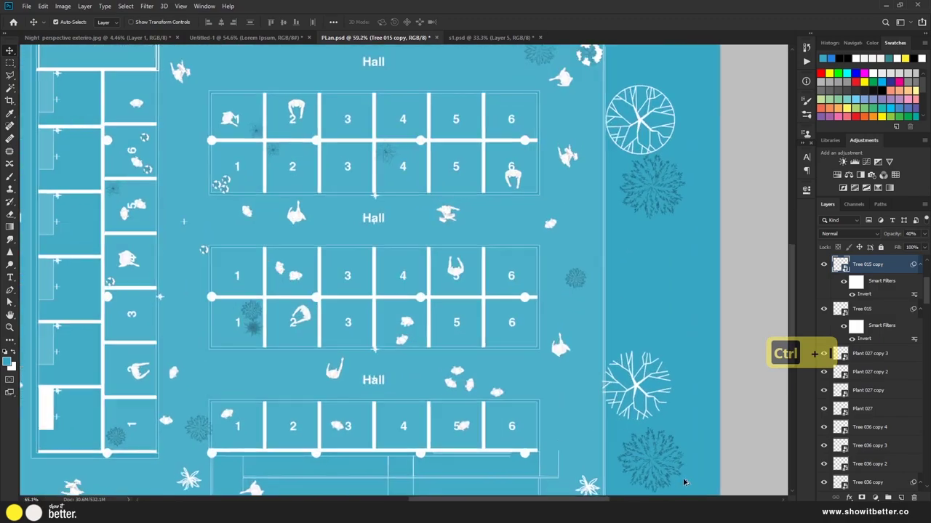
{"action": "left_click", "coordinate": [672, 408]}
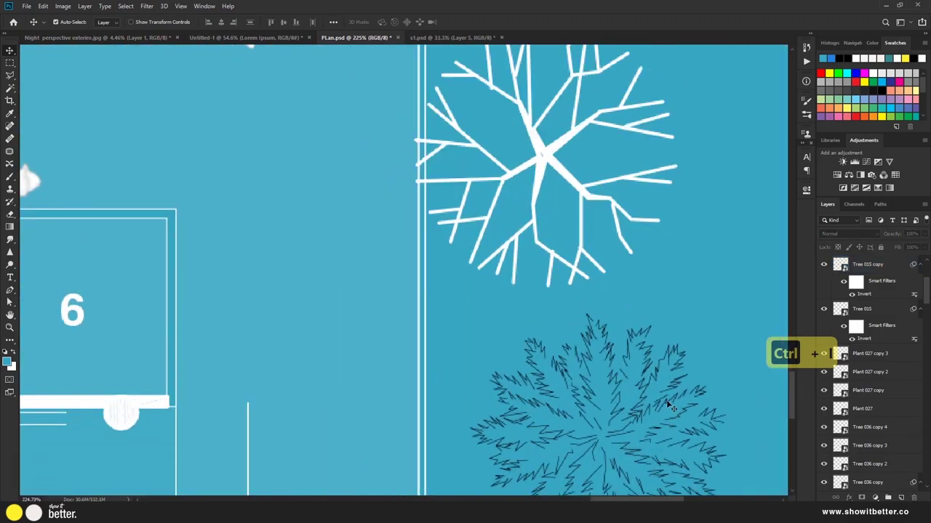
{"action": "left_click", "coordinate": [605, 416]}
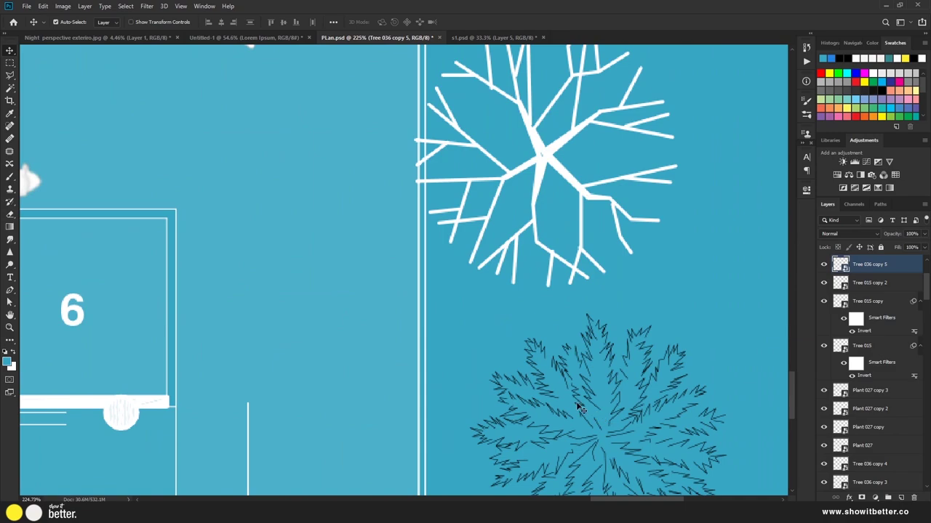
{"action": "key", "text": "ctrl+i"}
{"action": "scroll", "coordinate": [610, 423], "scroll_direction": "down", "scroll_amount": 6}
{"action": "scroll", "coordinate": [592, 152], "scroll_direction": "up", "scroll_amount": 10}
{"action": "left_click", "coordinate": [573, 218]}
{"action": "key", "text": "ctrl+i"}
{"action": "scroll", "coordinate": [573, 218], "scroll_direction": "down", "scroll_amount": 6}
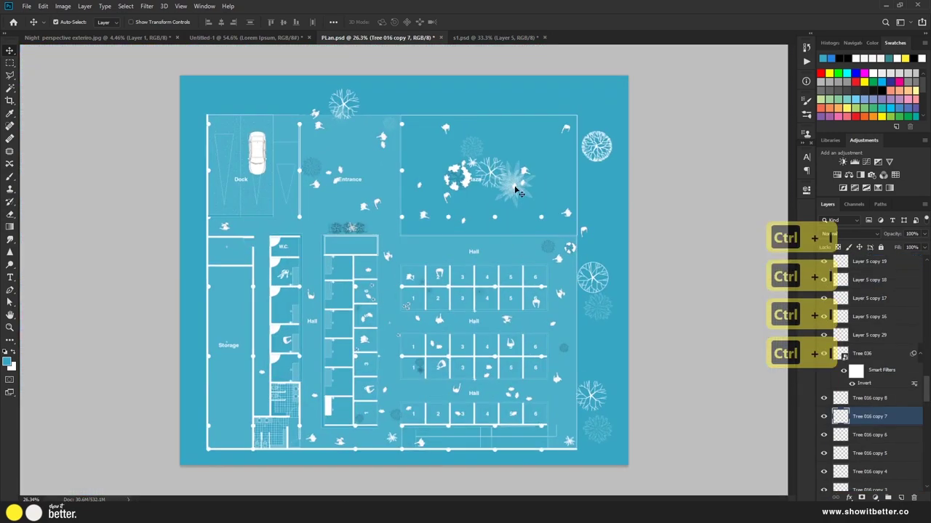
Hide the blue background Layer 2 so the plan is transparent, and save PLan.psd
{"action": "left_click", "coordinate": [580, 97]}
{"action": "scroll", "coordinate": [872, 384], "scroll_direction": "down", "scroll_amount": 15}
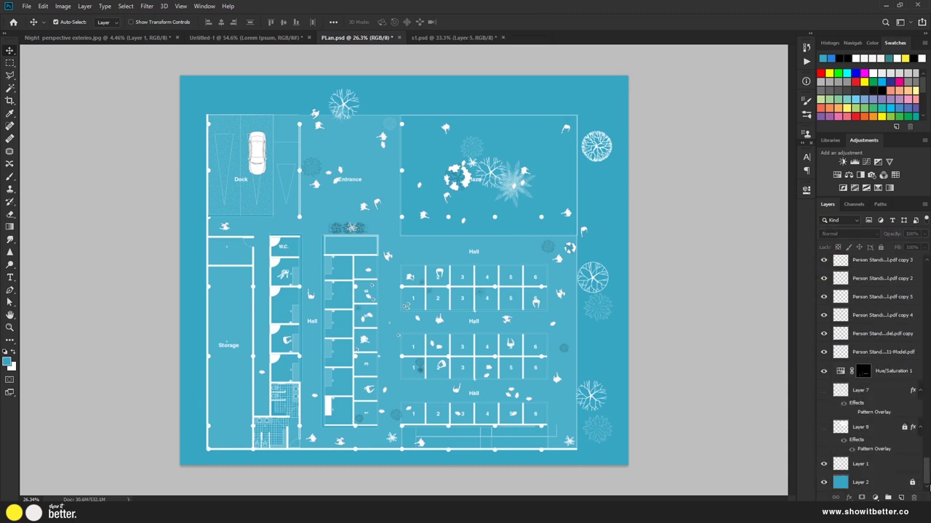
{"action": "left_click", "coordinate": [865, 483]}
{"action": "left_click", "coordinate": [823, 483]}
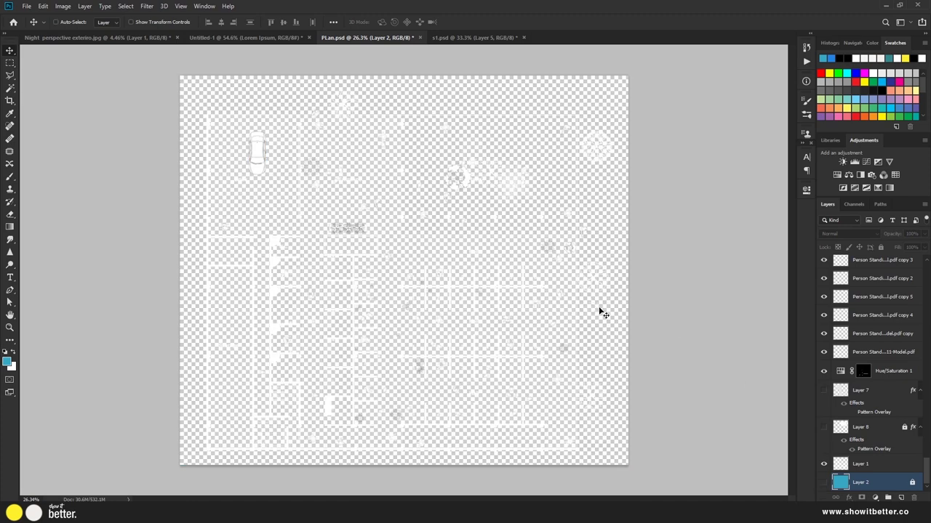
{"action": "key", "text": "ctrl+s"}
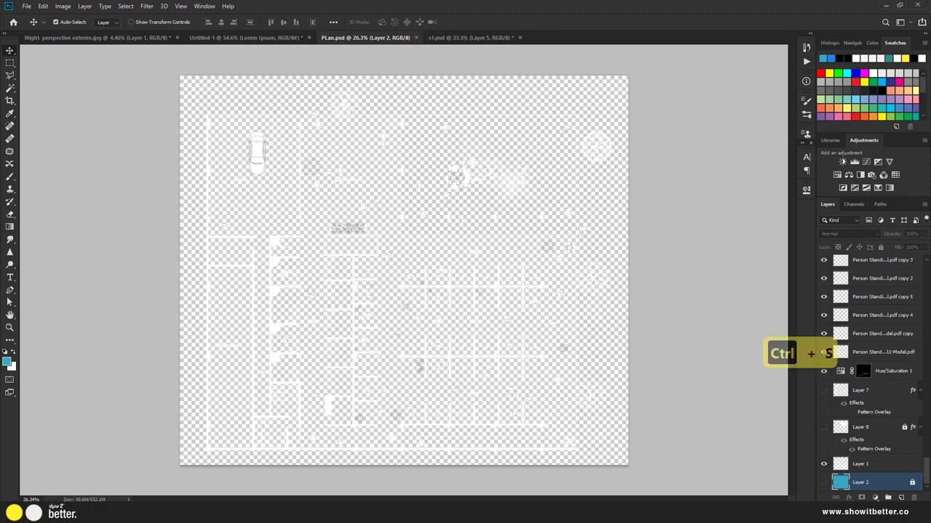
Switch to InDesign and update the modified PLan.psd link on the board
{"action": "left_click", "coordinate": [185, 512]}
{"action": "scroll", "coordinate": [200, 408], "scroll_direction": "down", "scroll_amount": 1}
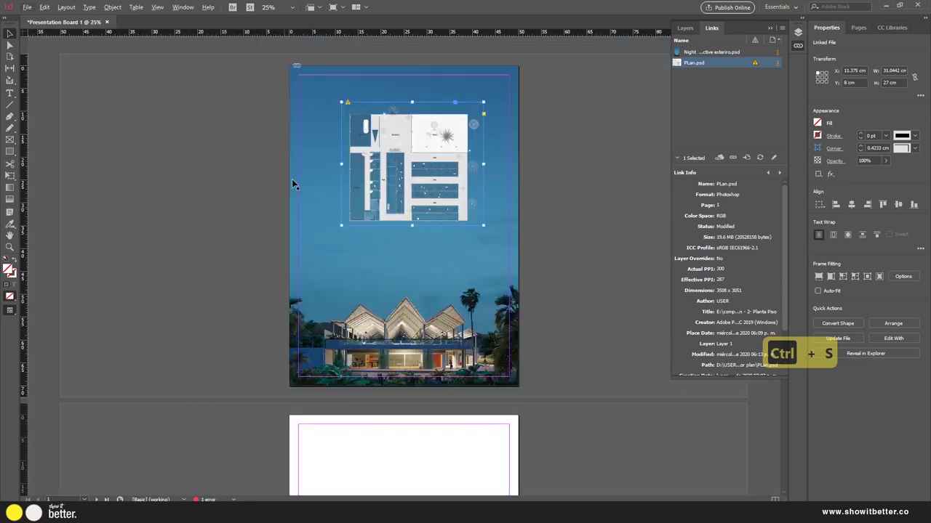
{"action": "scroll", "coordinate": [345, 104], "scroll_direction": "up", "scroll_amount": 2}
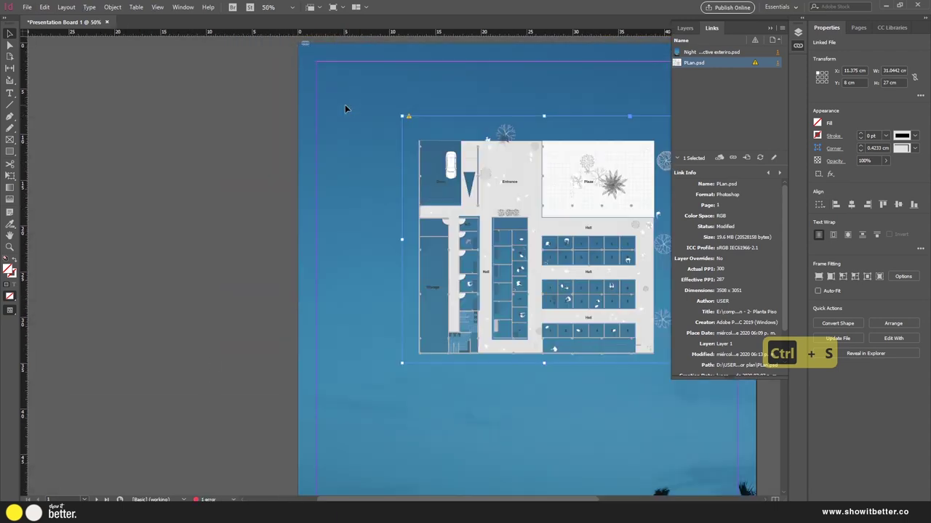
{"action": "left_click", "coordinate": [409, 116]}
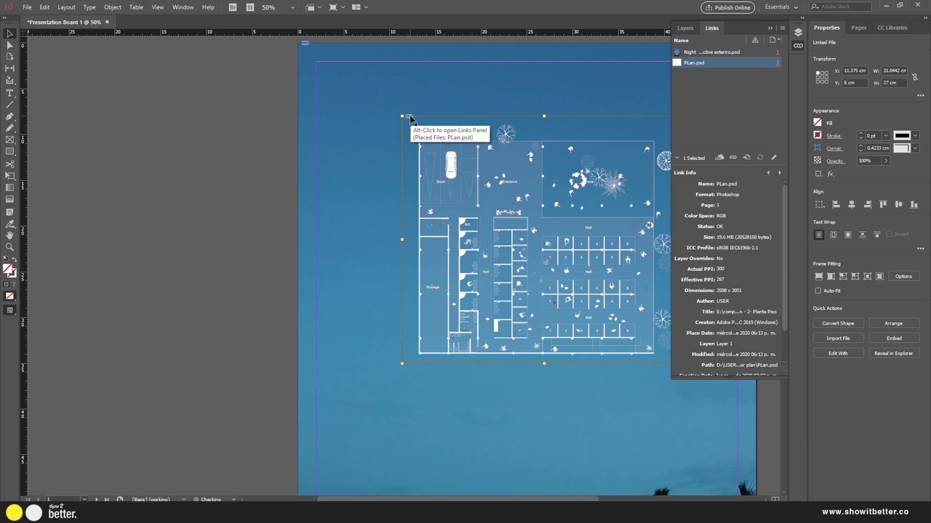
Examine how the white floor plan sits over the sky and above the building on the night perspective board
{"action": "left_click_drag", "start_coordinate": [217, 280], "coordinate": [146, 262]}
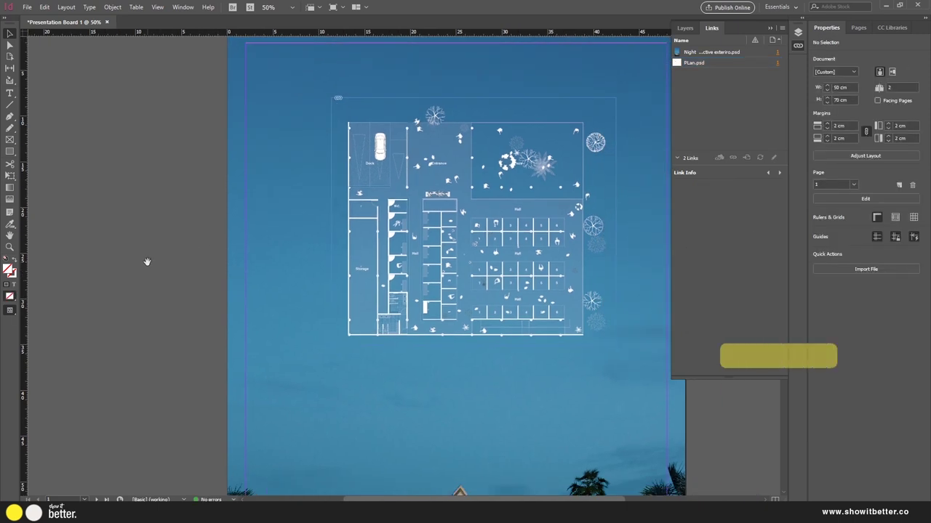
{"action": "key", "text": "ctrl+minus"}
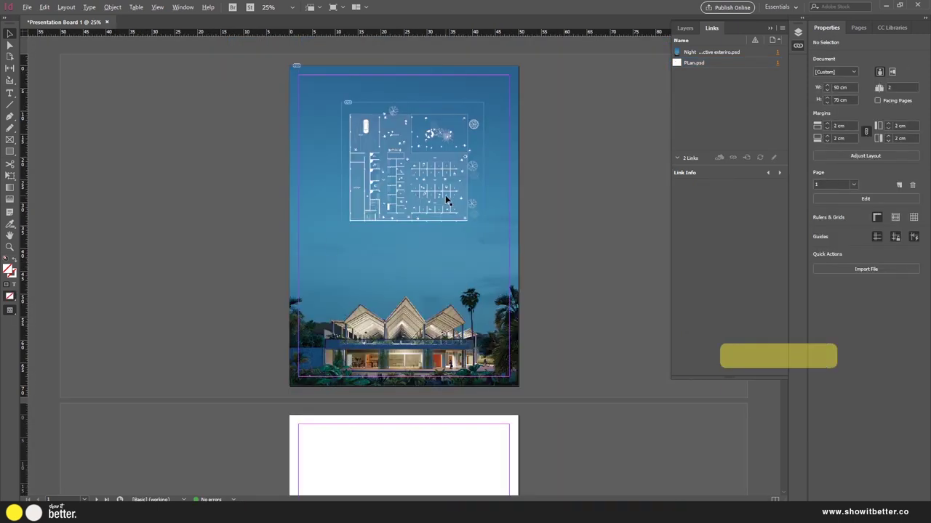
{"action": "key", "text": "ctrl+equal"}
{"action": "key", "text": "ctrl+minus"}
{"action": "key", "text": "ctrl+minus"}
{"action": "key", "text": "ctrl+equal"}
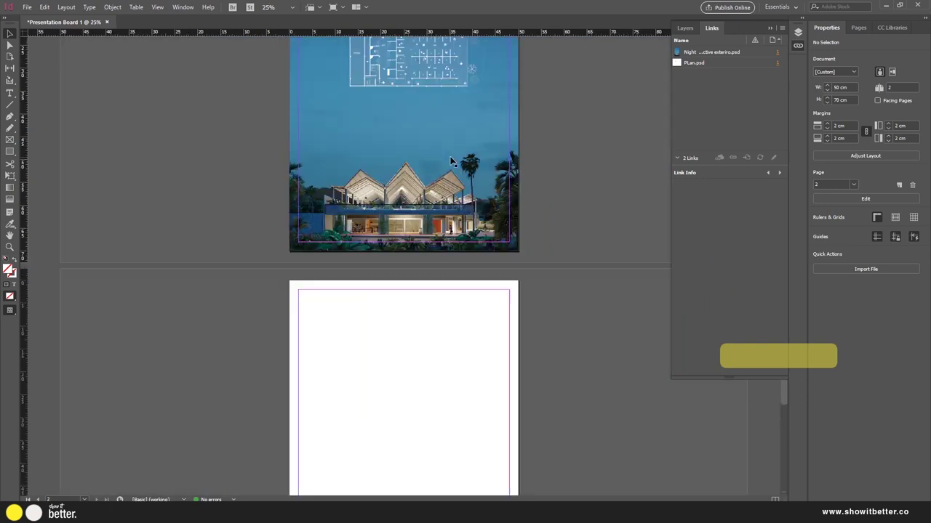
{"action": "scroll", "coordinate": [448, 145], "scroll_direction": "up", "scroll_amount": 3}
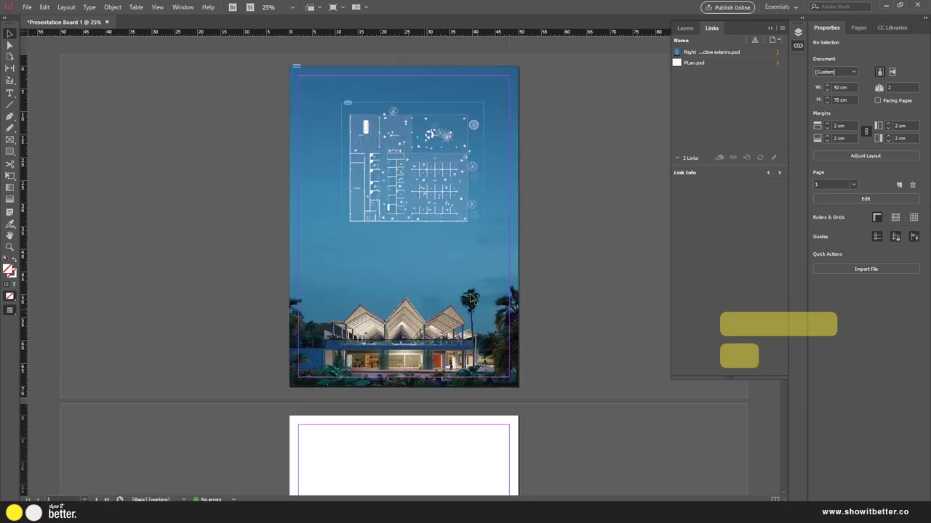
{"action": "scroll", "coordinate": [447, 182], "scroll_direction": "up", "scroll_amount": 1}
{"action": "scroll", "coordinate": [445, 182], "scroll_direction": "down", "scroll_amount": 2}
{"action": "scroll", "coordinate": [448, 174], "scroll_direction": "up", "scroll_amount": 1}
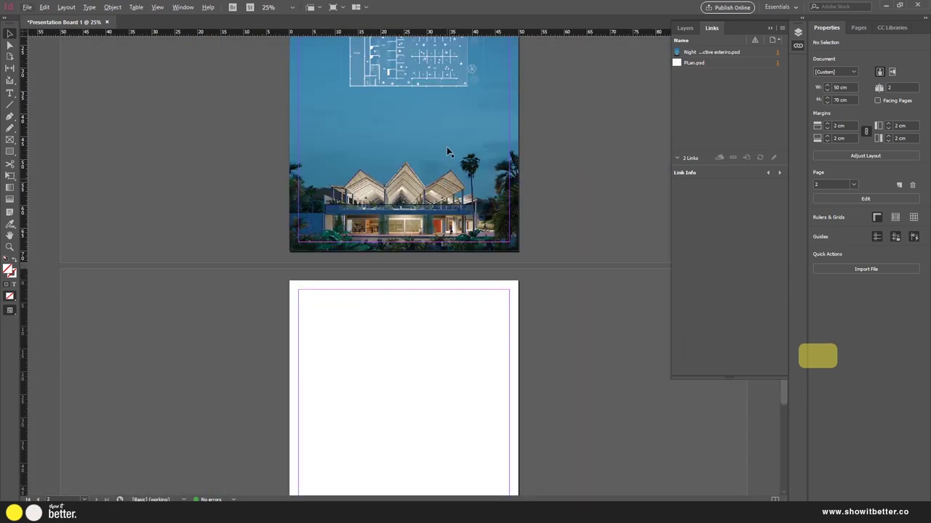
{"action": "scroll", "coordinate": [443, 164], "scroll_direction": "up", "scroll_amount": 3}
{"action": "scroll", "coordinate": [411, 154], "scroll_direction": "up", "scroll_amount": 1}
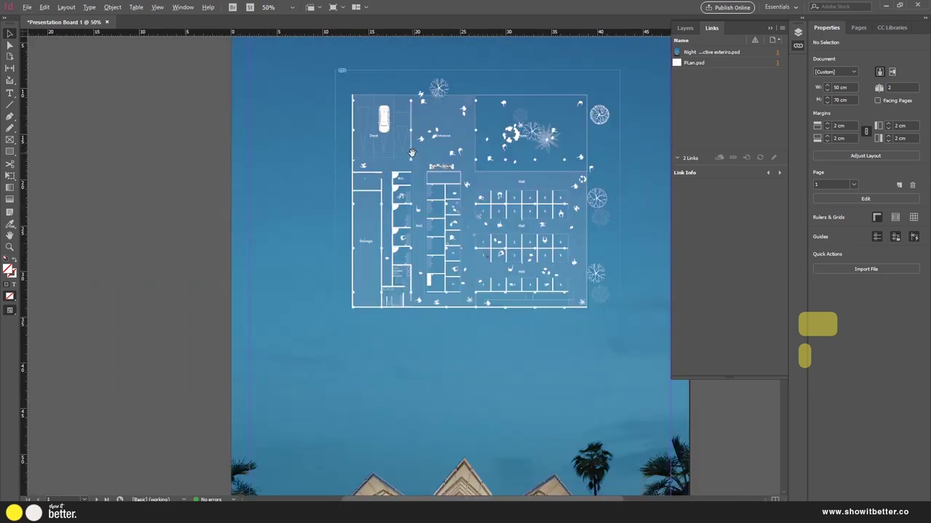
{"action": "left_click_drag", "start_coordinate": [459, 227], "coordinate": [380, 180]}
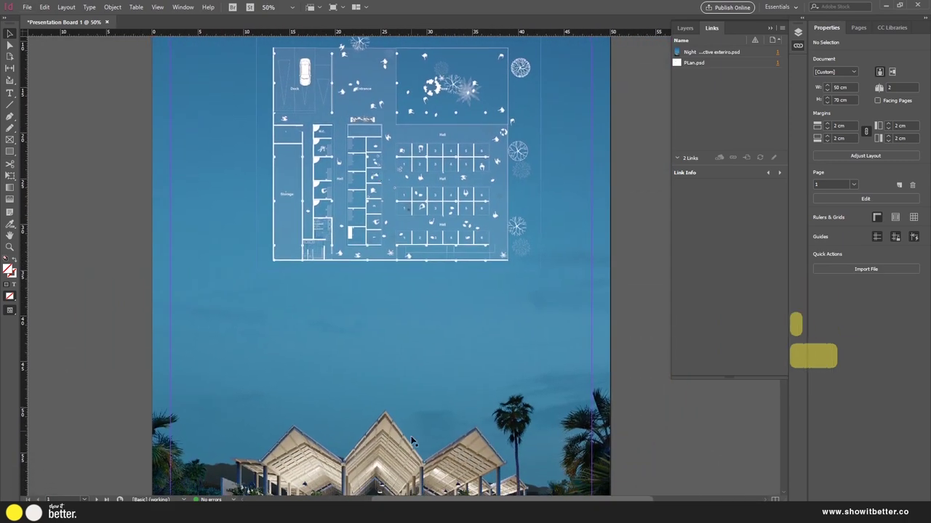
{"action": "left_click_drag", "start_coordinate": [411, 436], "coordinate": [416, 309]}
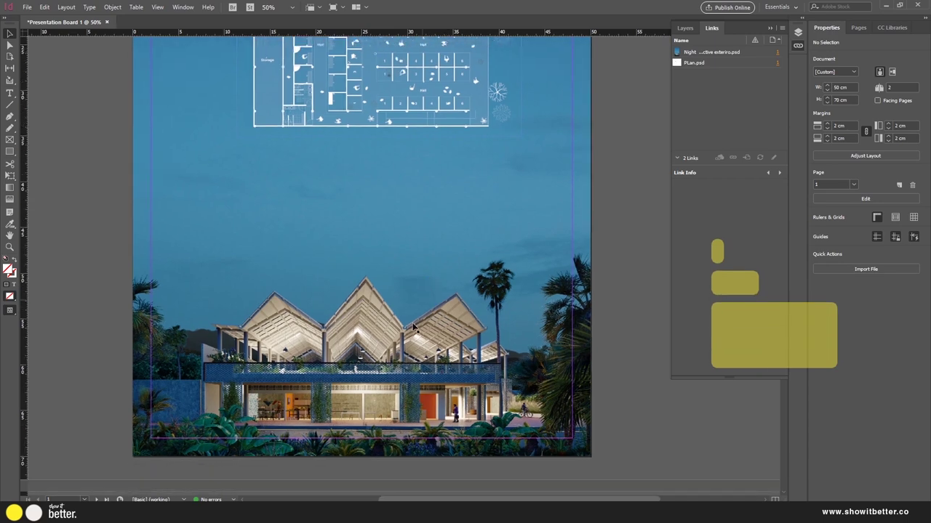
Rotate the placed floor plan 90° clockwise on the board
{"action": "left_click_drag", "start_coordinate": [438, 249], "coordinate": [422, 357]}
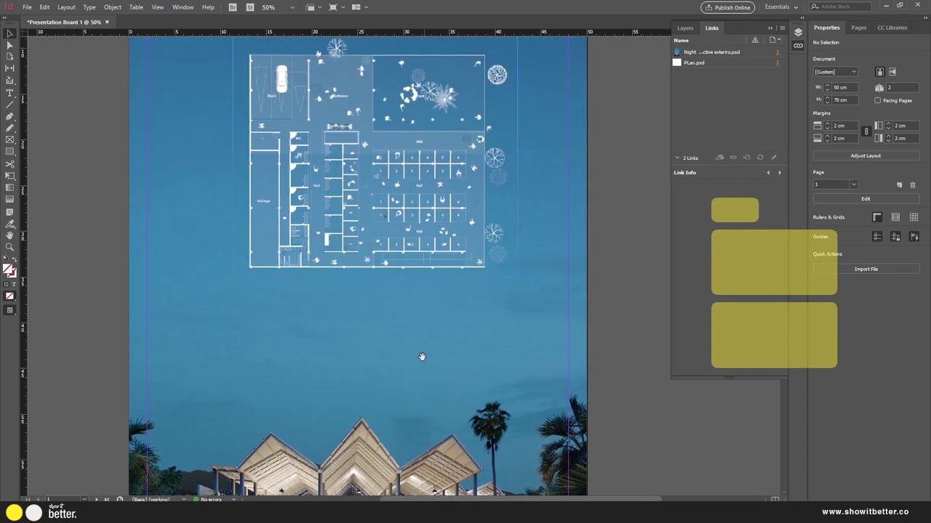
{"action": "left_click", "coordinate": [451, 199]}
{"action": "left_click_drag", "start_coordinate": [520, 280], "coordinate": [253, 322]}
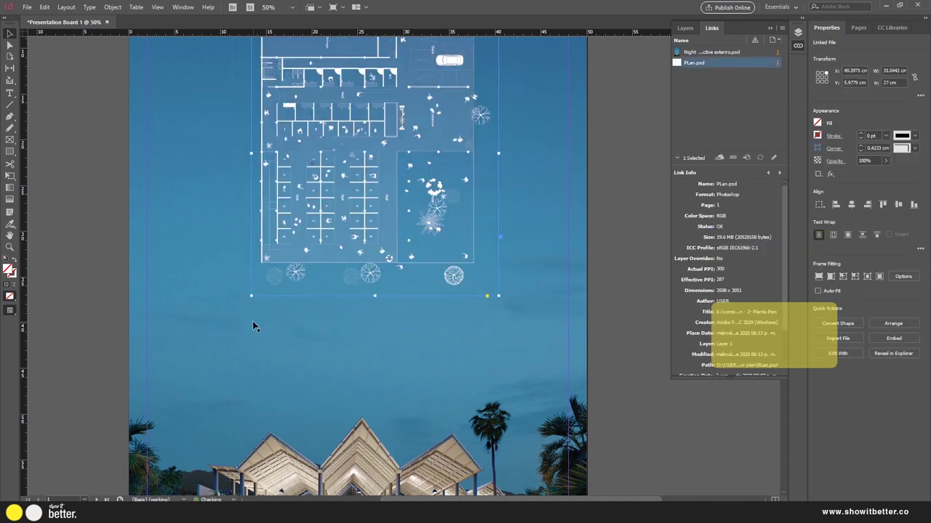
Move the floor plan down and slightly left in the sky, to X 38.5 cm and Y 12.5 cm
{"action": "scroll", "coordinate": [374, 280], "scroll_direction": "down", "scroll_amount": 1}
{"action": "scroll", "coordinate": [440, 210], "scroll_direction": "up", "scroll_amount": 1}
{"action": "scroll", "coordinate": [439, 208], "scroll_direction": "down", "scroll_amount": 1}
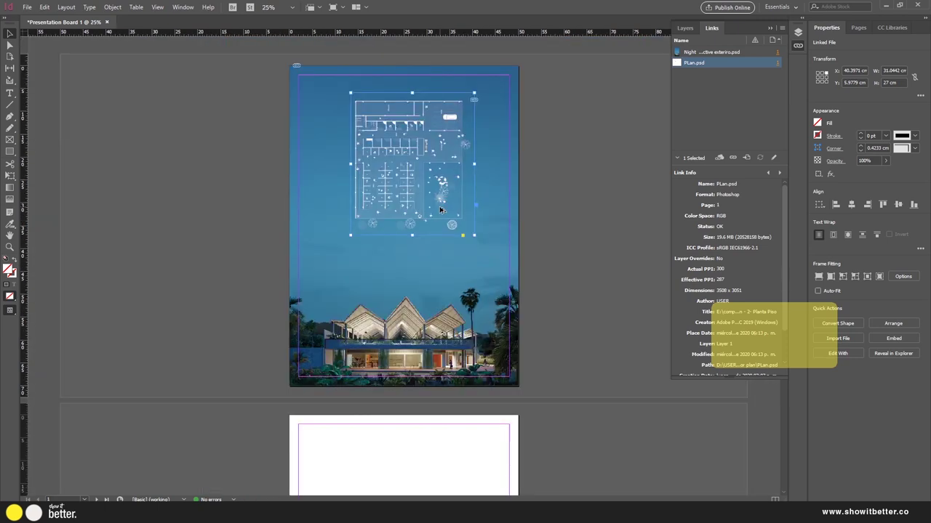
{"action": "left_click_drag", "start_coordinate": [457, 180], "coordinate": [448, 209]}
{"action": "left_click", "coordinate": [564, 170]}
Preview the board full-screen without frames or guides, and leave the presentation view
{"action": "key", "text": "w"}
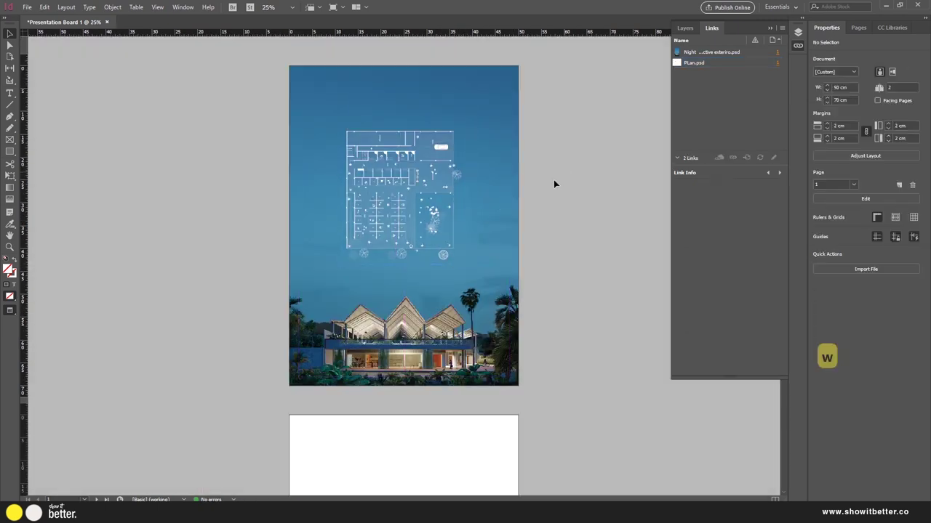
{"action": "key", "text": "shift+w"}
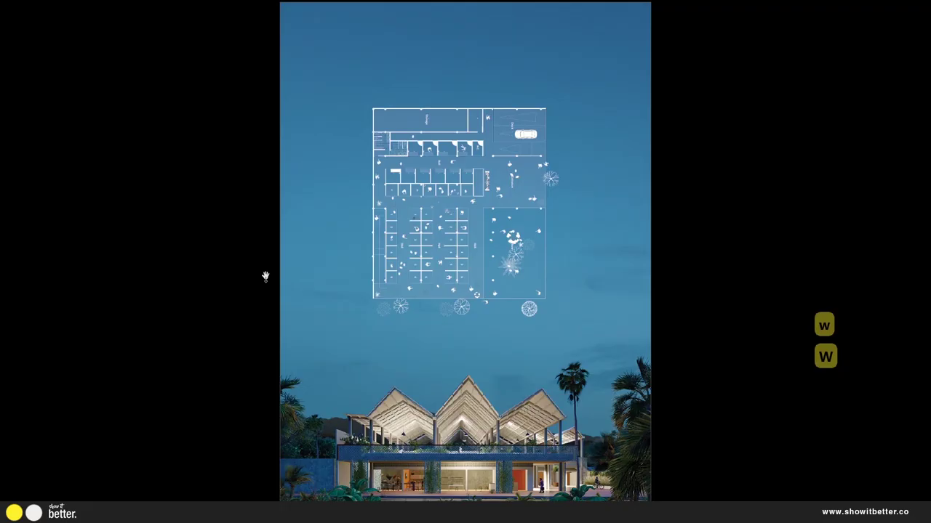
{"action": "key", "text": "w"}
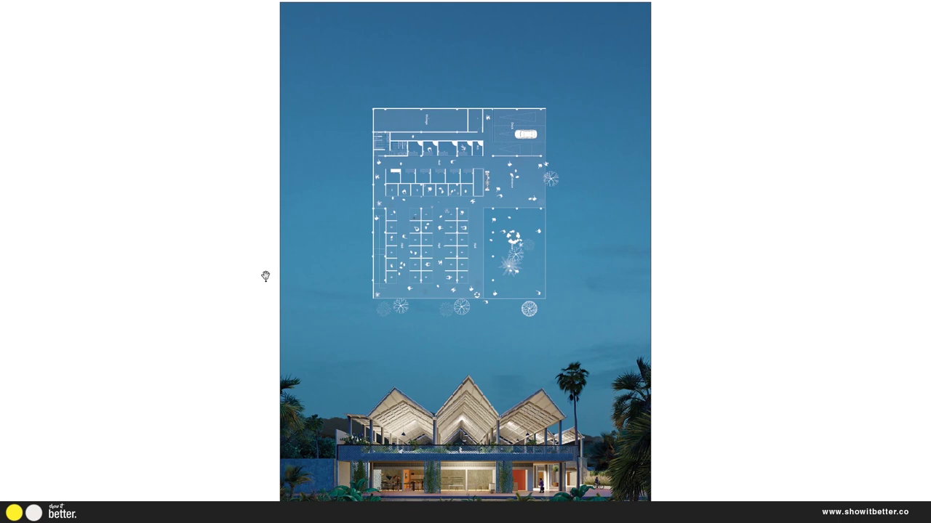
{"action": "key", "text": "Escape"}
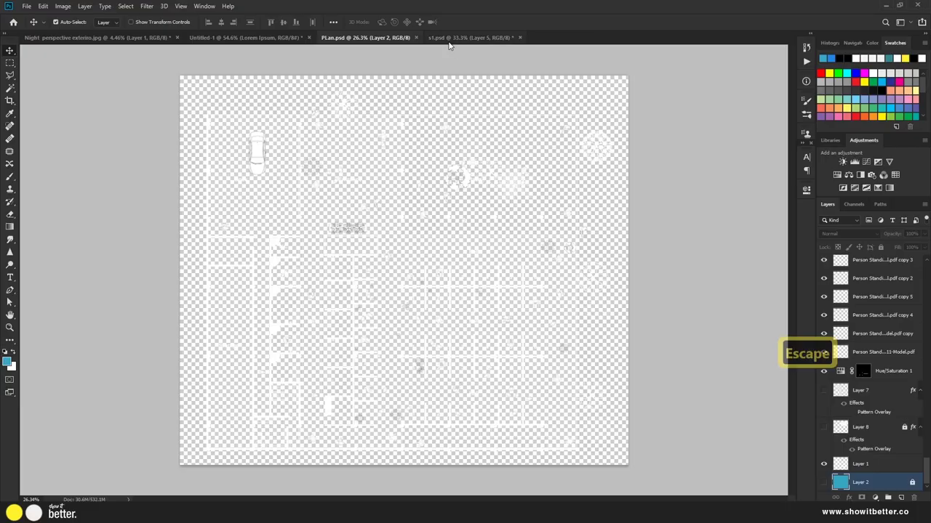
Examine the section drawing in s1.psd and the title, plan and section arrangement of the reference board Untitled-1 in Photoshop, and return to InDesign
{"action": "left_click", "coordinate": [449, 41]}
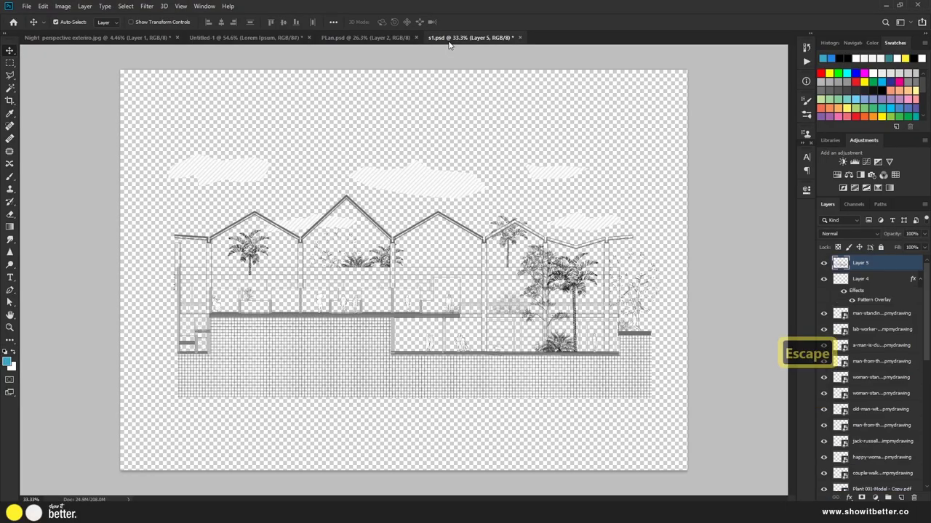
{"action": "left_click", "coordinate": [263, 38]}
{"action": "scroll", "coordinate": [386, 313], "scroll_direction": "up", "scroll_amount": 3}
{"action": "scroll", "coordinate": [385, 312], "scroll_direction": "down", "scroll_amount": 3}
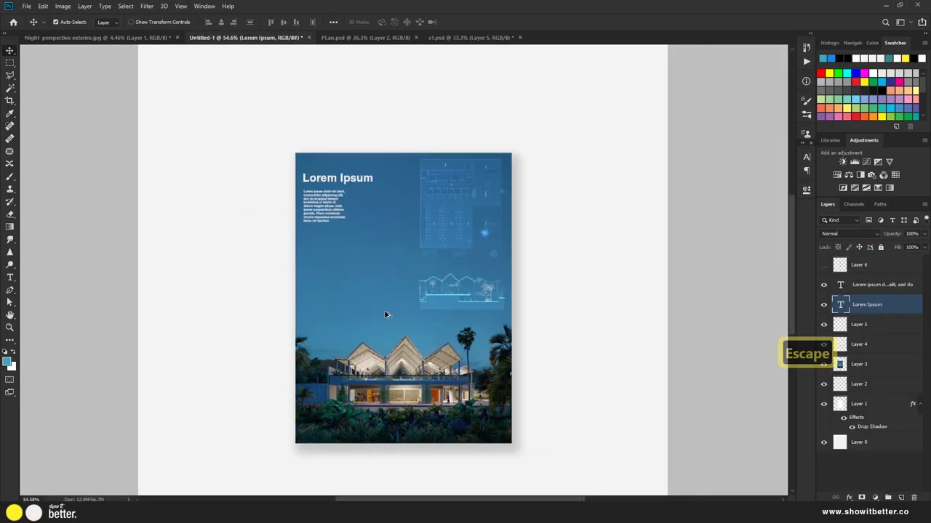
{"action": "scroll", "coordinate": [495, 335], "scroll_direction": "up", "scroll_amount": 4}
{"action": "scroll", "coordinate": [472, 332], "scroll_direction": "down", "scroll_amount": 3}
{"action": "scroll", "coordinate": [372, 371], "scroll_direction": "up", "scroll_amount": 3}
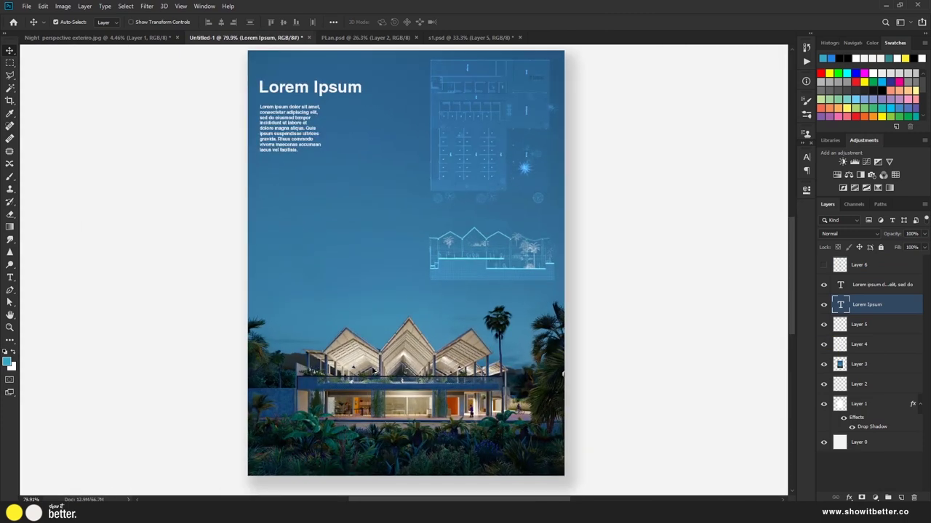
{"action": "scroll", "coordinate": [447, 308], "scroll_direction": "up", "scroll_amount": 3}
{"action": "left_click_drag", "start_coordinate": [477, 239], "coordinate": [484, 278]}
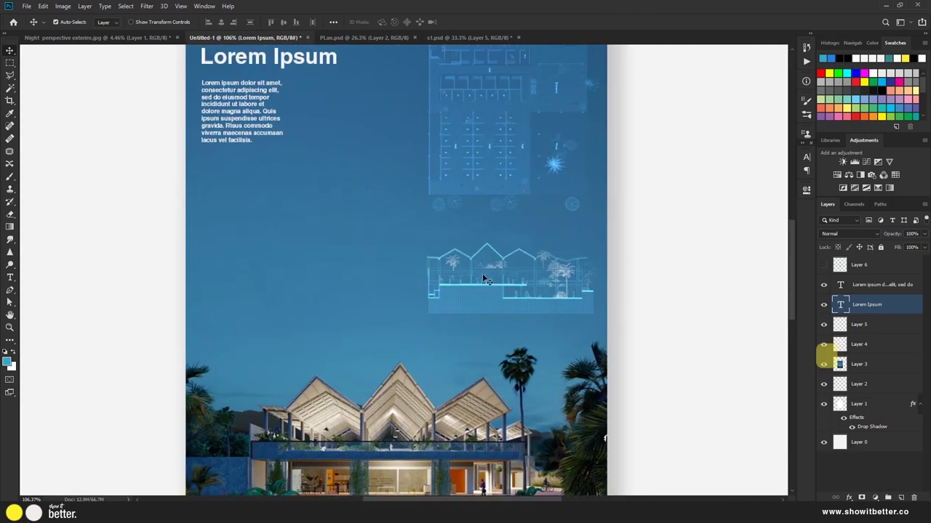
{"action": "scroll", "coordinate": [484, 279], "scroll_direction": "down", "scroll_amount": 4}
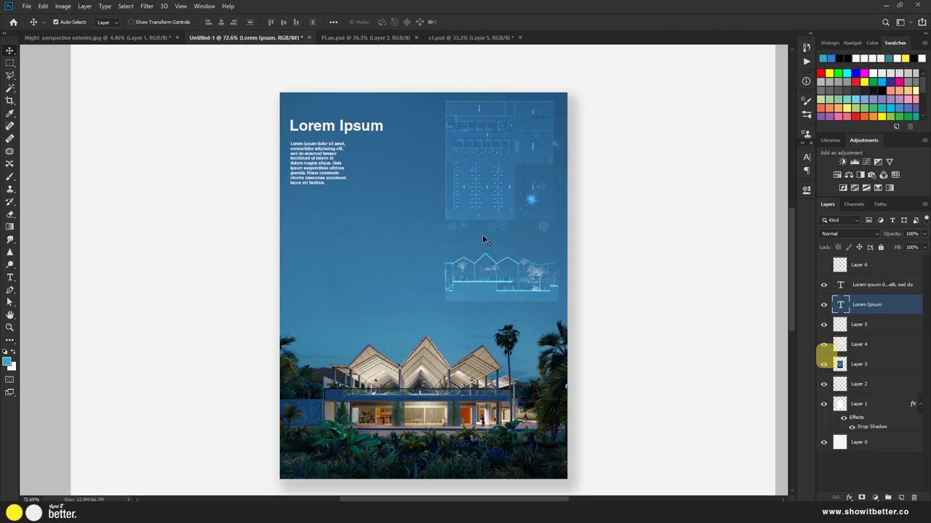
{"action": "left_click", "coordinate": [883, 6]}
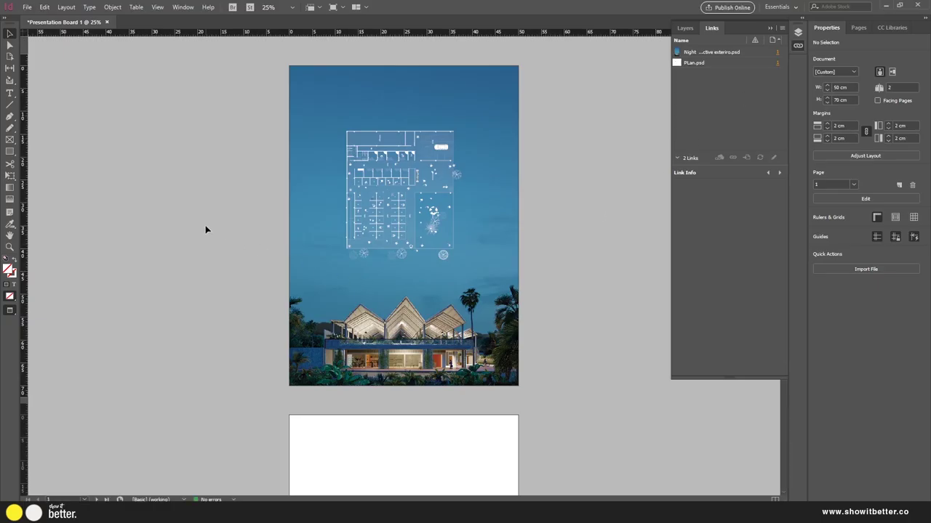
Leave the preview mode and place a vertical guide at 25 cm down the middle of the board
{"action": "key", "text": "w"}
{"action": "scroll", "coordinate": [396, 162], "scroll_direction": "up", "scroll_amount": 3}
{"action": "scroll", "coordinate": [391, 173], "scroll_direction": "down", "scroll_amount": 3}
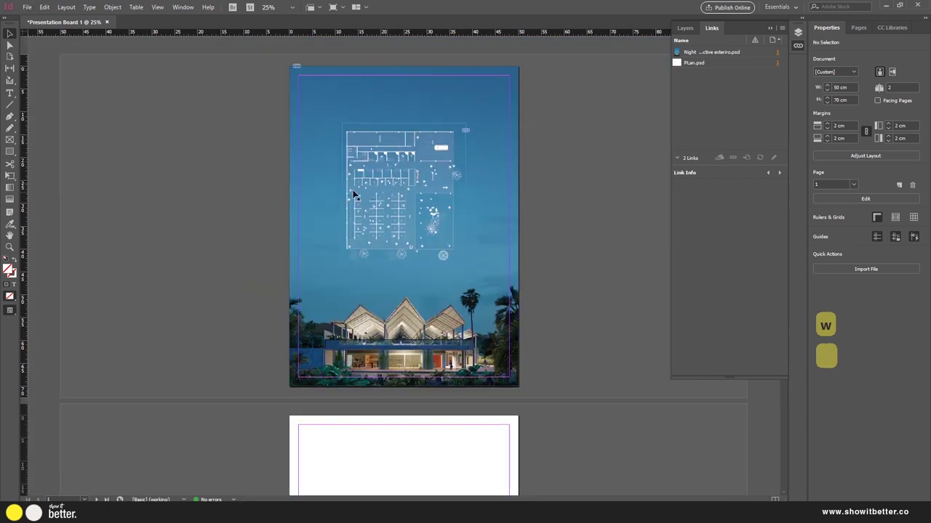
{"action": "left_click_drag", "start_coordinate": [23, 179], "coordinate": [61, 181]}
{"action": "left_click_drag", "start_coordinate": [29, 148], "coordinate": [405, 173]}
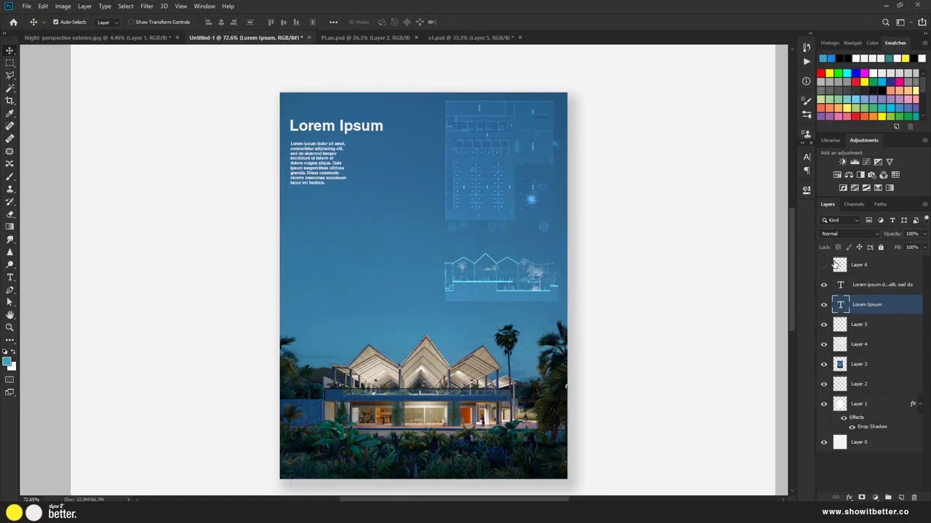
Show the layout lines on Layer 6 of the Photoshop reference board, and return to InDesign
{"action": "left_click", "coordinate": [824, 265]}
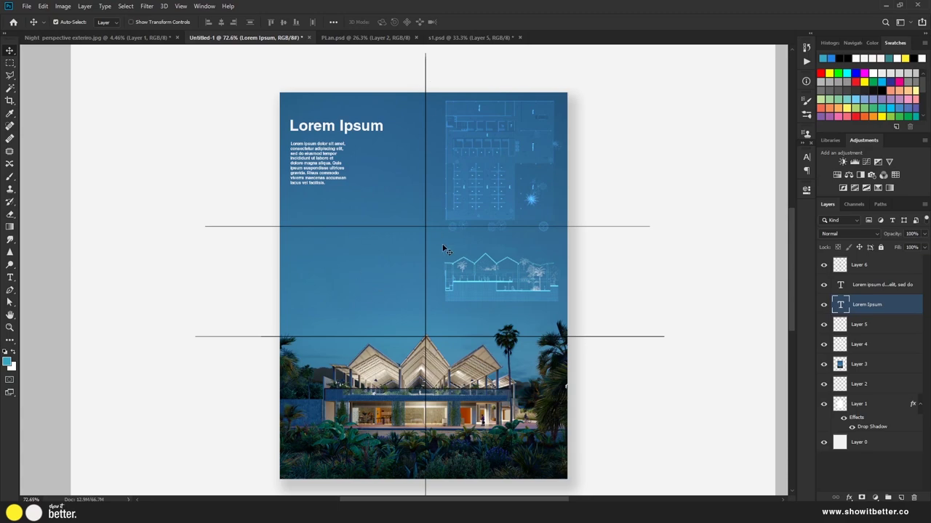
{"action": "left_click", "coordinate": [885, 5]}
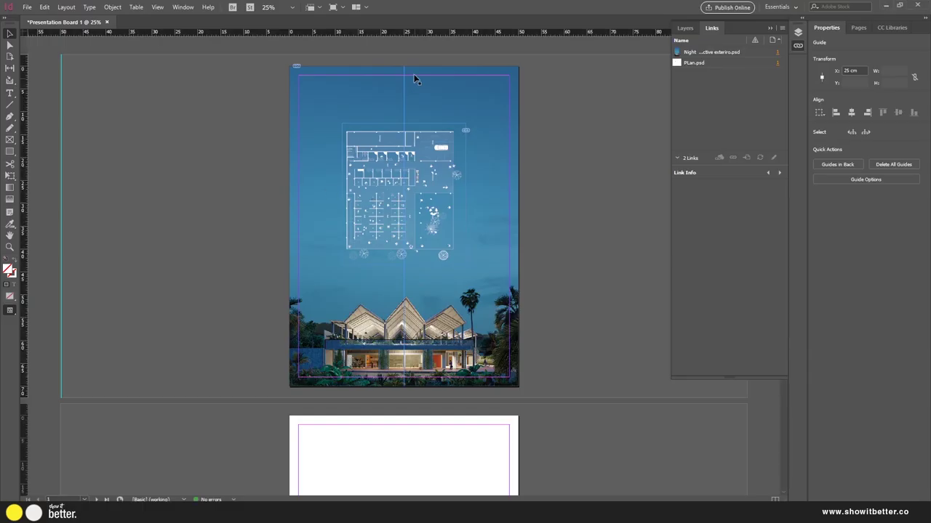
Add a horizontal guide near the central roof's peak at about 50.6 cm and shift the vertical guide to 25.45 cm
{"action": "left_click_drag", "start_coordinate": [404, 70], "coordinate": [404, 71]}
{"action": "left_click_drag", "start_coordinate": [328, 35], "coordinate": [393, 298]}
{"action": "key", "text": "ctrl+equal"}
{"action": "key", "text": "ctrl+equal"}
{"action": "key", "text": "ctrl+equal"}
{"action": "key", "text": "ctrl+equal"}
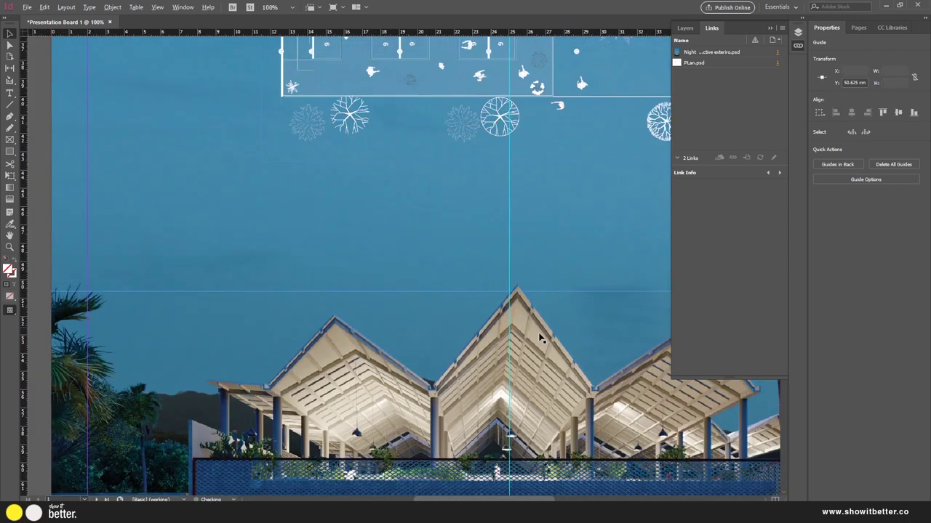
{"action": "key", "text": "ctrl+equal"}
{"action": "key", "text": "ctrl+equal"}
{"action": "left_click", "coordinate": [486, 241]}
{"action": "key", "text": "ctrl+minus"}
{"action": "key", "text": "ctrl+minus"}
{"action": "key", "text": "ctrl+minus"}
{"action": "key", "text": "ctrl+minus"}
{"action": "key", "text": "ctrl+minus"}
{"action": "key", "text": "ctrl+minus"}
{"action": "key", "text": "ctrl+minus"}
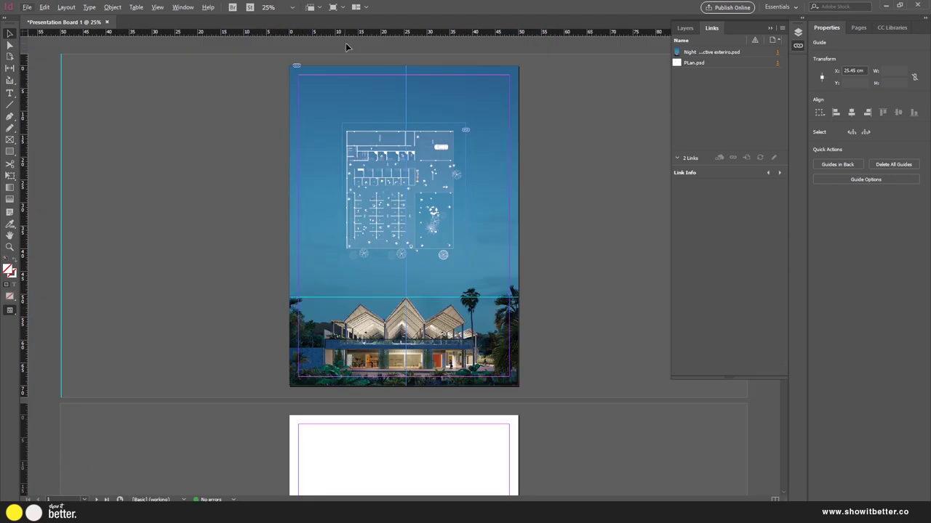
Add a second horizontal guide about halfway between the page's top edge and the roof-peak guide
{"action": "left_click_drag", "start_coordinate": [346, 33], "coordinate": [471, 185]}
{"action": "left_click", "coordinate": [566, 215]}
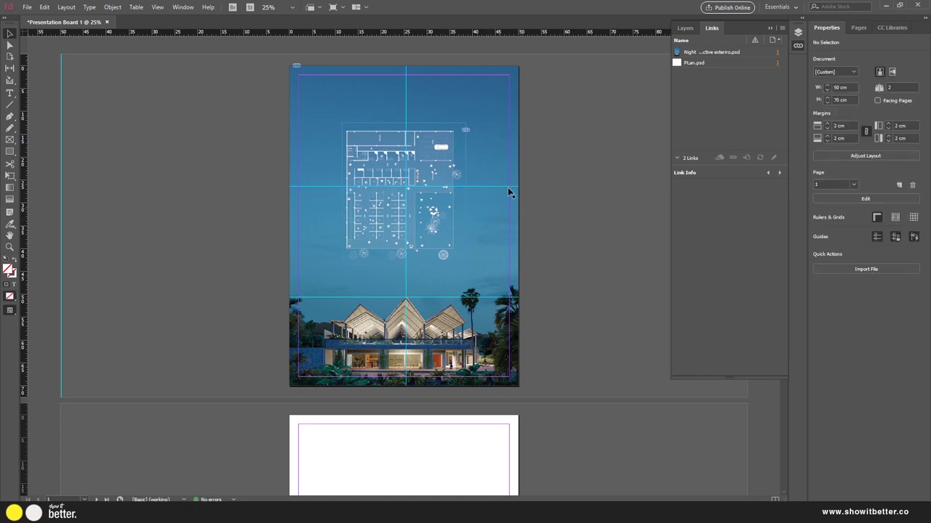
Move the floor plan to the page's upper-right margin corner at X 48 cm, Y 2 cm, and shrink its frame to the upper horizontal guide
{"action": "left_click", "coordinate": [450, 147]}
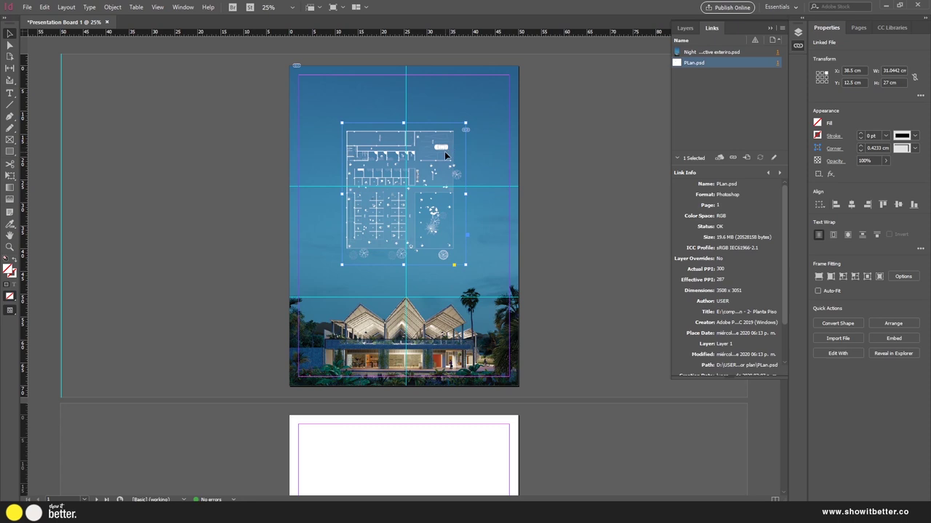
{"action": "left_click_drag", "start_coordinate": [445, 151], "coordinate": [482, 110]}
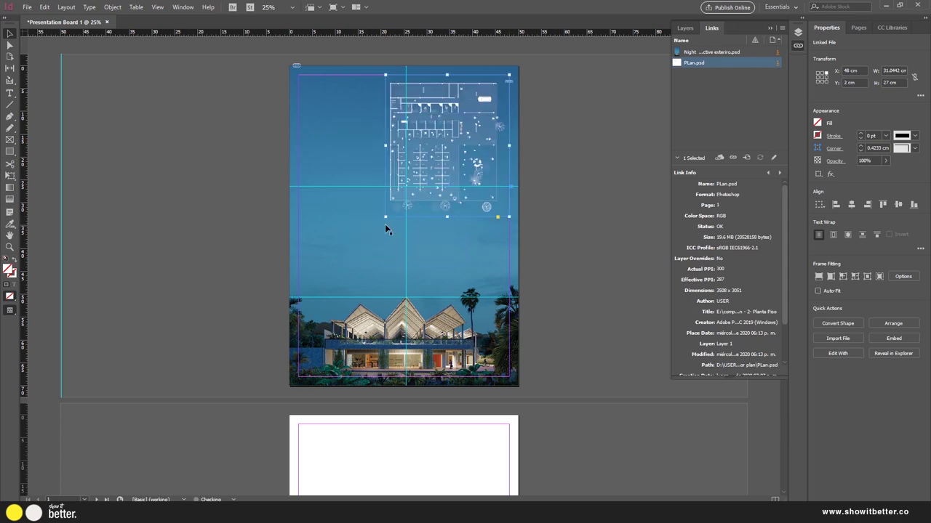
{"action": "left_click_drag", "start_coordinate": [385, 218], "coordinate": [414, 185]}
Fit the floor plan image proportionally to its resized frame
{"action": "key", "text": "ctrl+="}
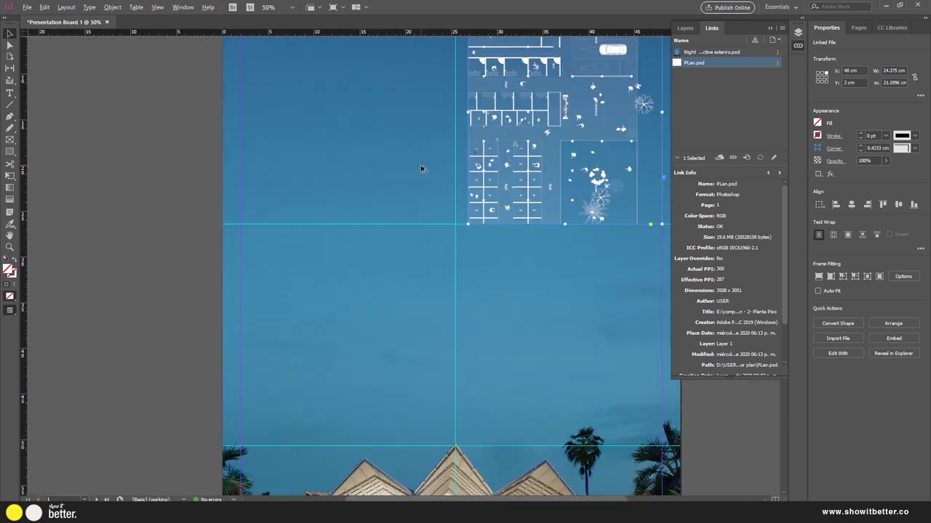
{"action": "left_click_drag", "start_coordinate": [582, 143], "coordinate": [461, 221]}
{"action": "left_click", "coordinate": [552, 176]}
{"action": "left_click", "coordinate": [537, 147]}
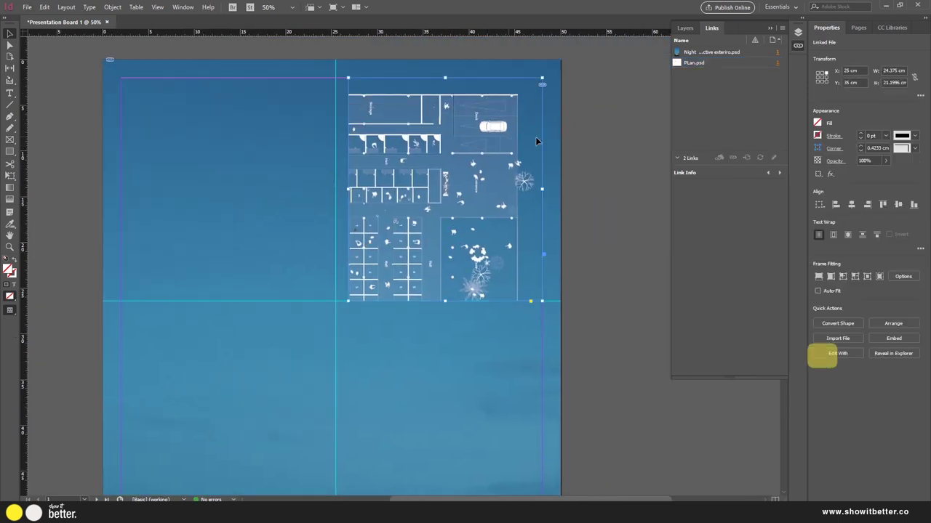
{"action": "left_click", "coordinate": [818, 277]}
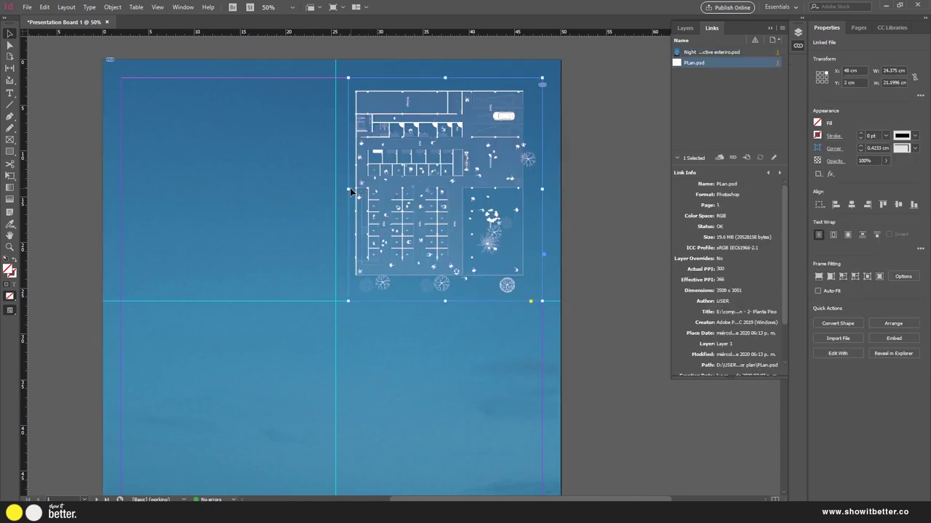
Extend the floor plan's frame to the vertical guide and refit the image proportionally to it
{"action": "left_click_drag", "start_coordinate": [350, 190], "coordinate": [335, 190]}
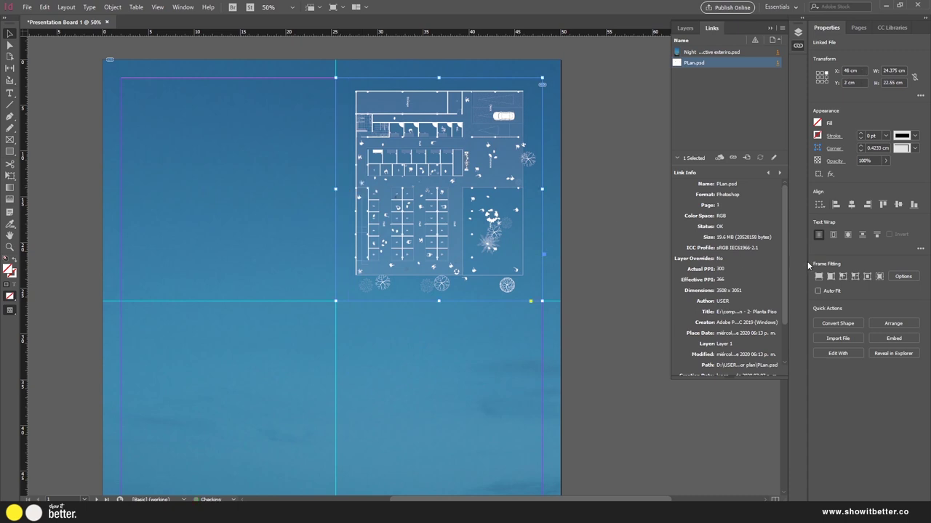
{"action": "left_click", "coordinate": [818, 276]}
{"action": "left_click", "coordinate": [607, 191]}
{"action": "key", "text": "ctrl+minus"}
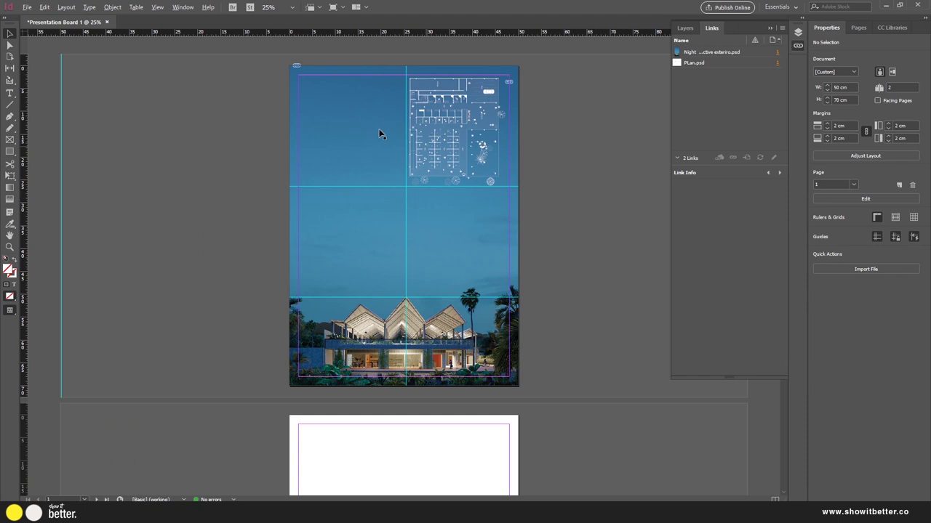
Create a text frame in the sky beside the floor plan containing the title "A New Public Spcae"
{"action": "scroll", "coordinate": [315, 113], "scroll_direction": "up", "scroll_amount": 1}
{"action": "left_click_drag", "start_coordinate": [376, 137], "coordinate": [294, 195]}
{"action": "key", "text": "t"}
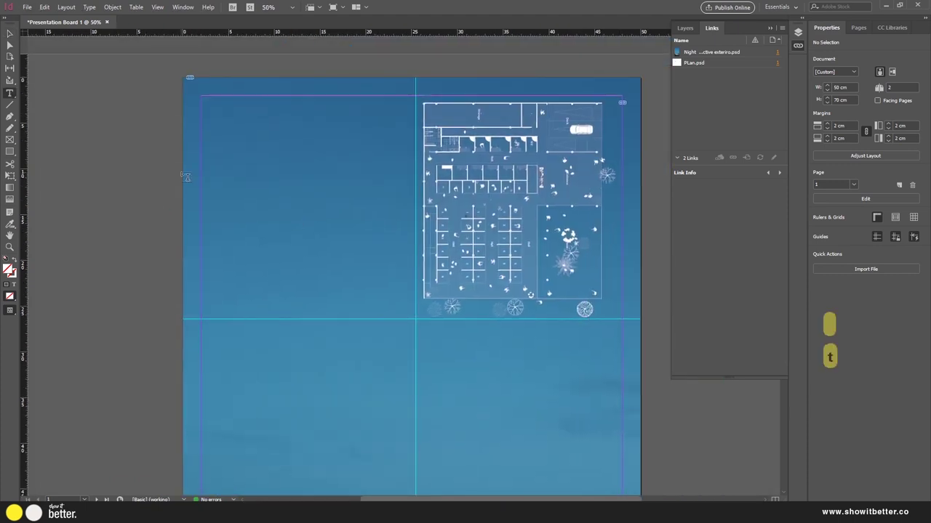
{"action": "left_click_drag", "start_coordinate": [216, 121], "coordinate": [346, 189]}
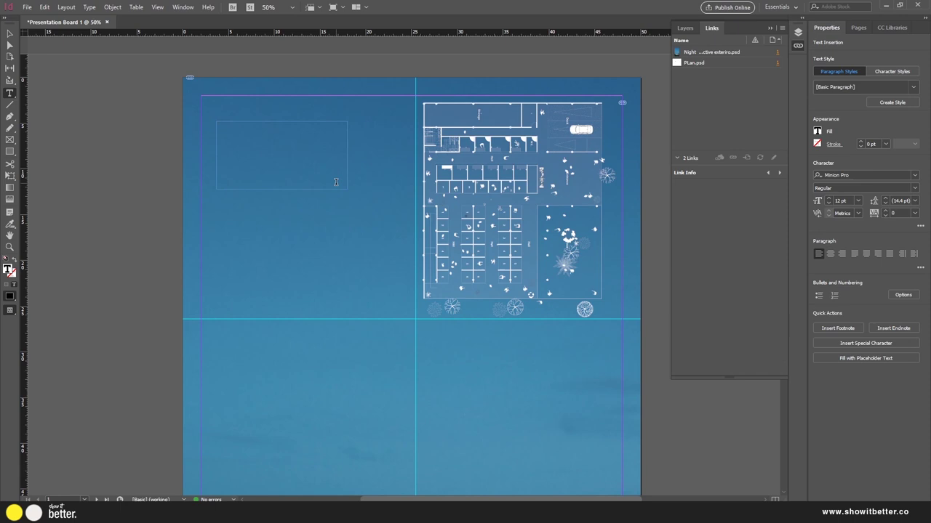
{"action": "type", "text": "A"}
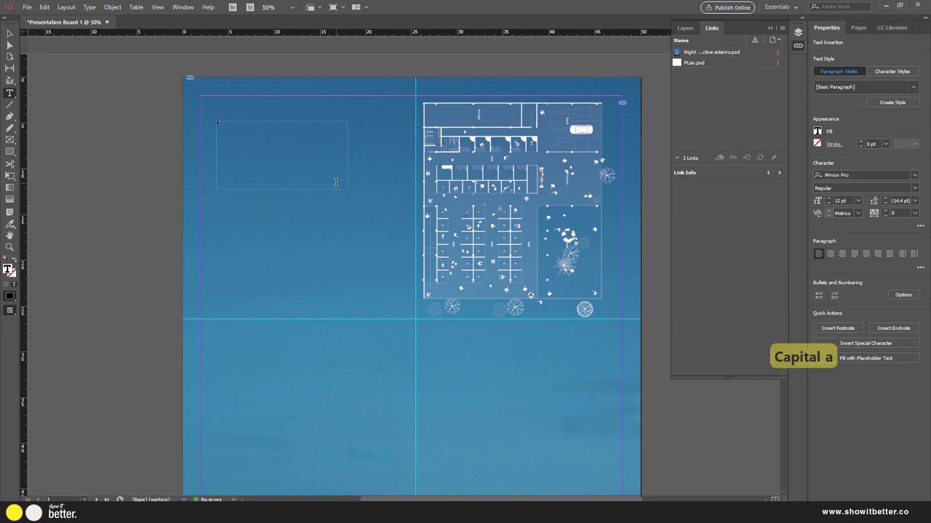
{"action": "type", "text": "NEW P"}
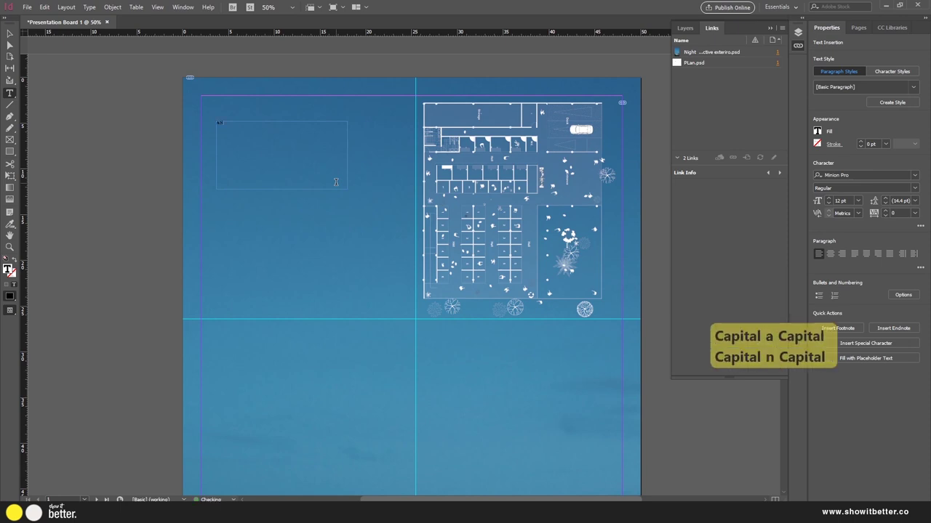
{"action": "type", "text": "ublic"}
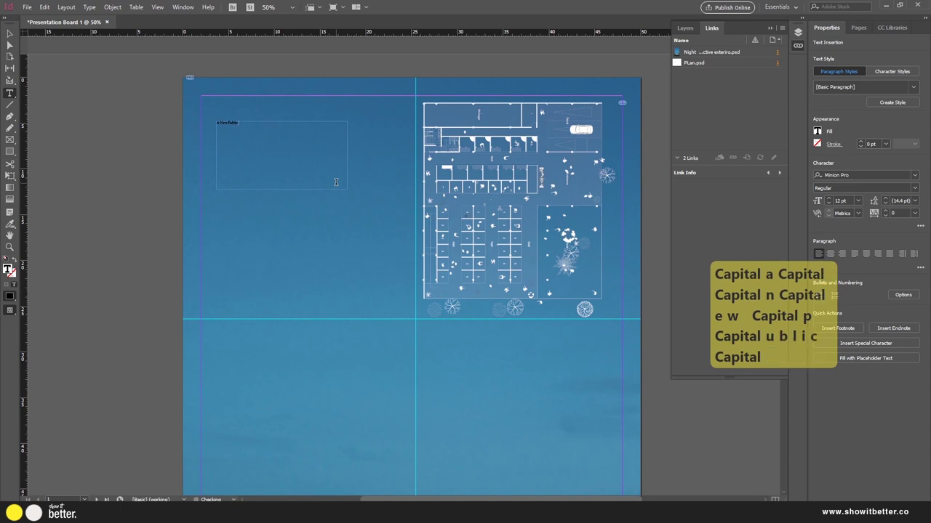
{"action": "type", "text": " Space"}
Set the font of the whole title text to Roboto Bold
{"action": "triple_click", "coordinate": [248, 125]}
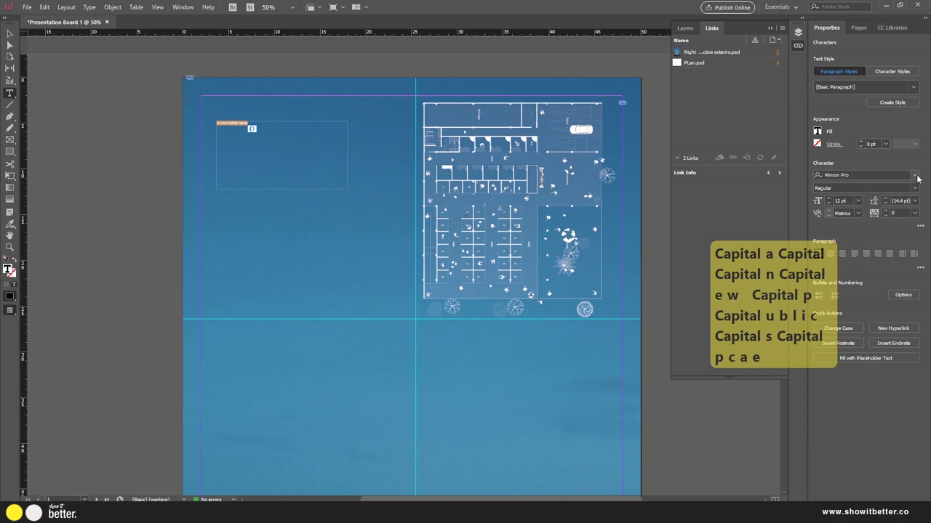
{"action": "left_click", "coordinate": [914, 175]}
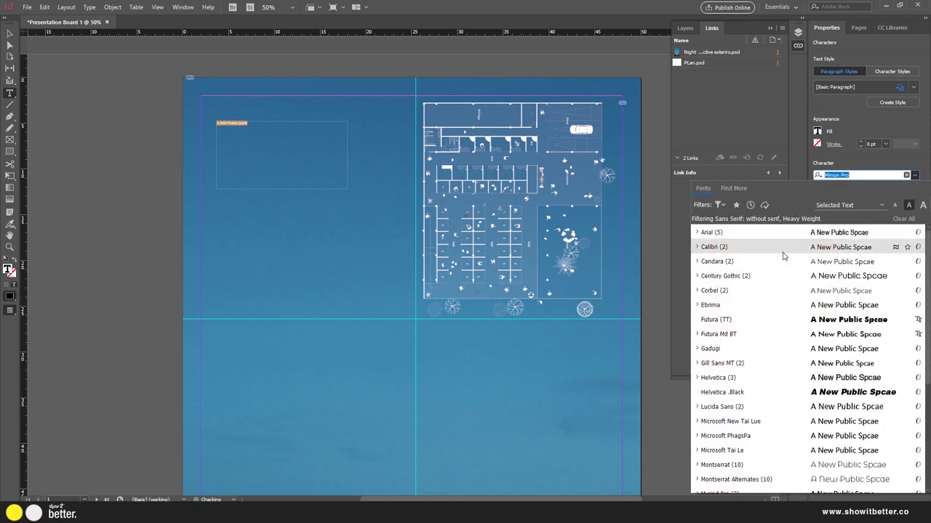
{"action": "type", "text": "robot"}
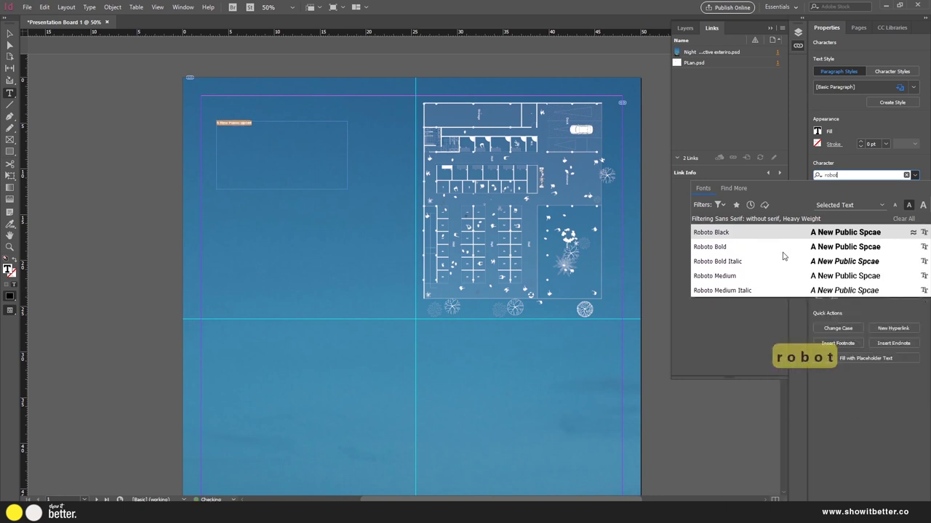
{"action": "left_click", "coordinate": [726, 247]}
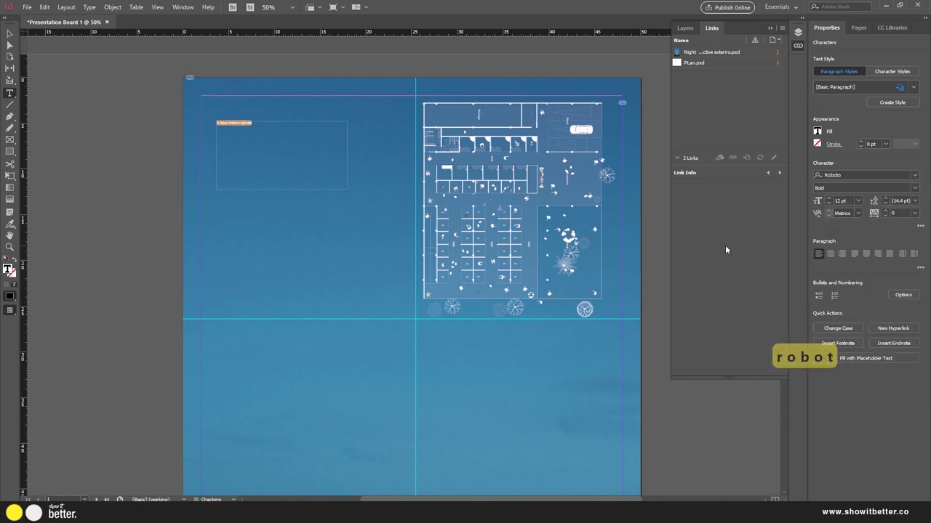
Enlarge the title text to 65 pt and deselect it
{"action": "left_click", "coordinate": [858, 201]}
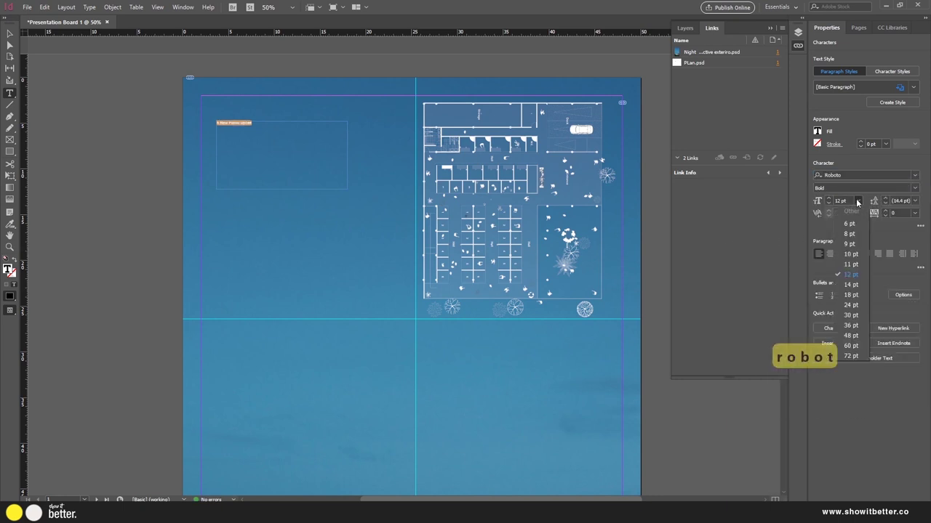
{"action": "left_click", "coordinate": [854, 337]}
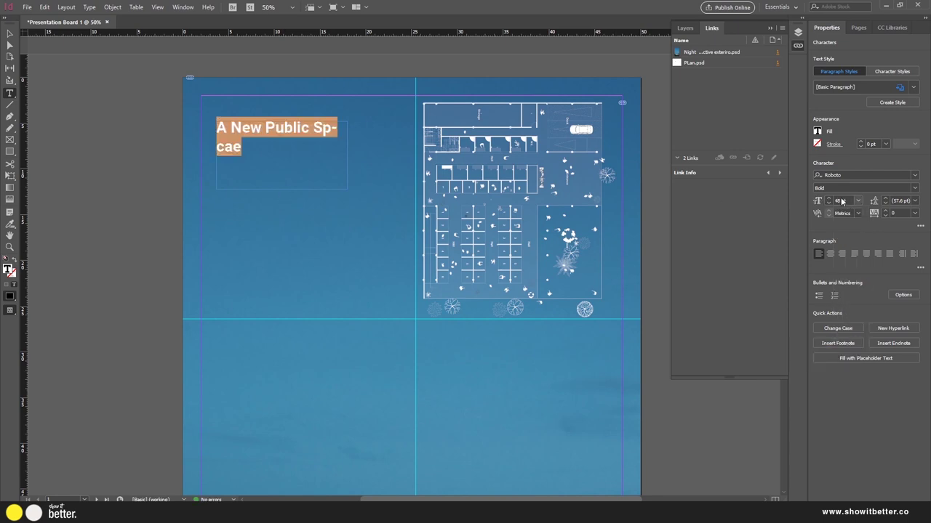
{"action": "left_click", "coordinate": [829, 200]}
{"action": "left_click", "coordinate": [828, 200]}
{"action": "left_click", "coordinate": [829, 200]}
{"action": "left_click", "coordinate": [829, 200]}
{"action": "left_click", "coordinate": [829, 200]}
{"action": "left_click", "coordinate": [829, 200]}
{"action": "left_click", "coordinate": [828, 200]}
{"action": "left_click", "coordinate": [829, 200]}
{"action": "left_click", "coordinate": [829, 200]}
{"action": "left_click", "coordinate": [829, 200]}
{"action": "left_click", "coordinate": [829, 200]}
{"action": "left_click", "coordinate": [829, 200]}
{"action": "left_click", "coordinate": [10, 34]}
{"action": "left_click", "coordinate": [268, 210]}
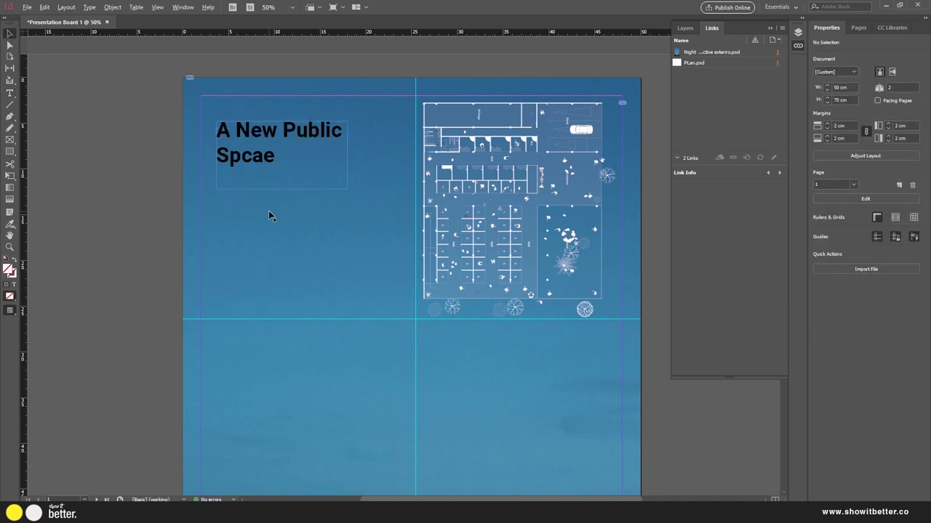
{"action": "key", "text": "ctrl+minus"}
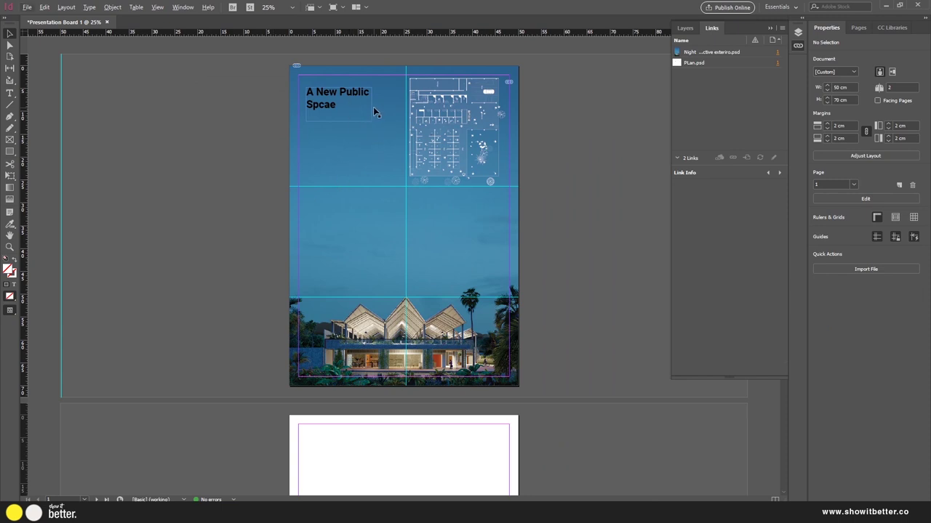
Change the fill of the entire title text to the [Paper] swatch
{"action": "left_click", "coordinate": [352, 104]}
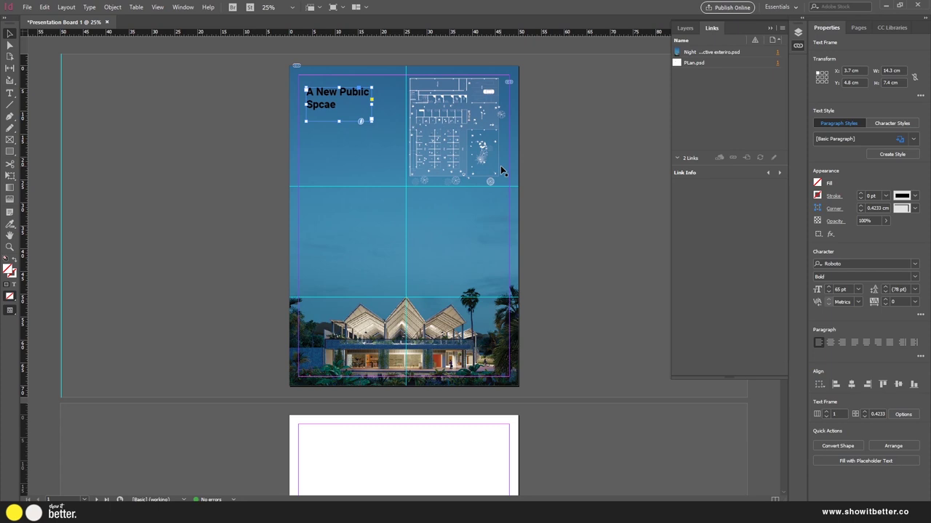
{"action": "double_click", "coordinate": [338, 106]}
{"action": "left_click", "coordinate": [343, 104]}
{"action": "key", "text": "ctrl+a"}
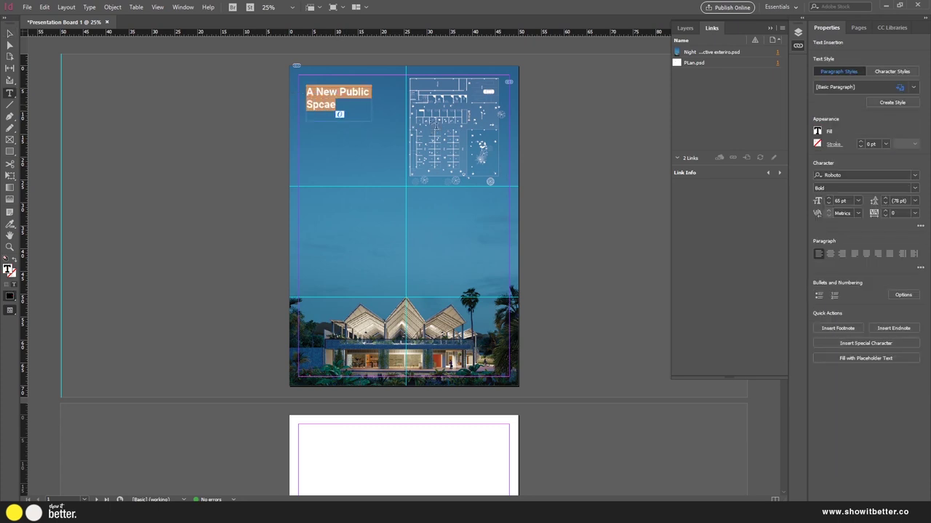
{"action": "left_click", "coordinate": [817, 131]}
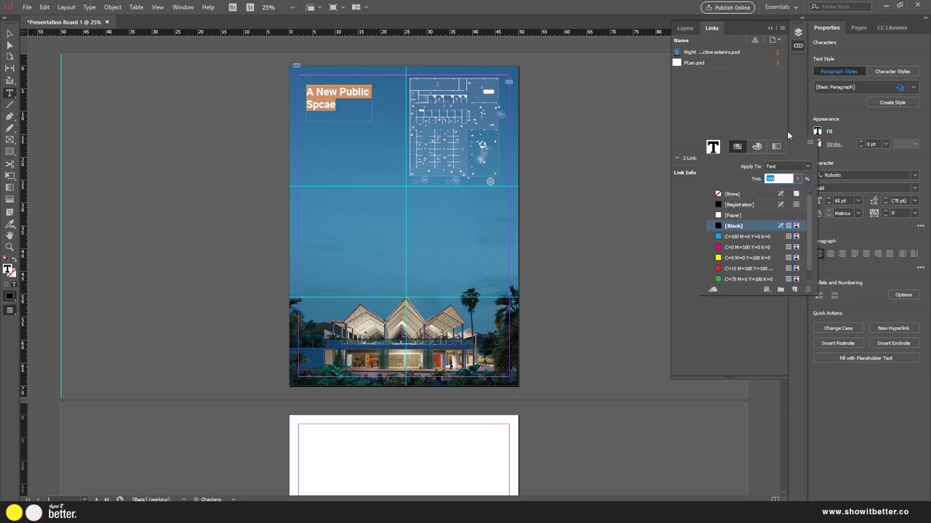
{"action": "left_click", "coordinate": [736, 216]}
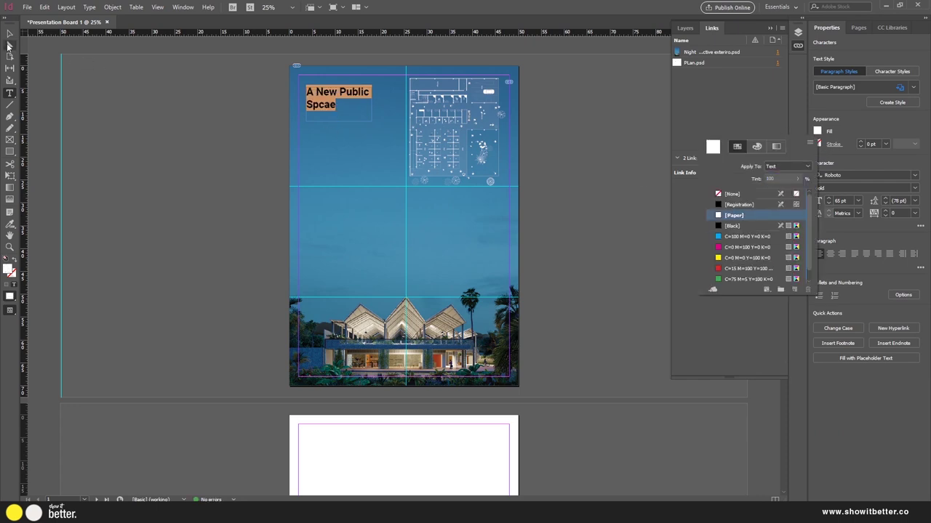
Correct the misspelled last word of the title so it reads "A New Public Space."
{"action": "scroll", "coordinate": [309, 106], "scroll_direction": "up", "scroll_amount": 2}
{"action": "left_click", "coordinate": [425, 128]}
{"action": "left_click_drag", "start_coordinate": [426, 130], "coordinate": [482, 145]}
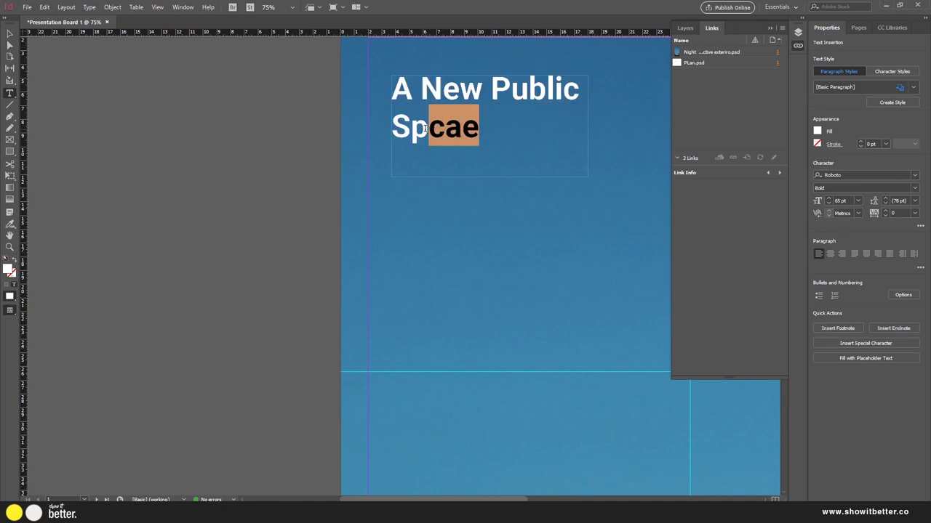
{"action": "type", "text": "ace."}
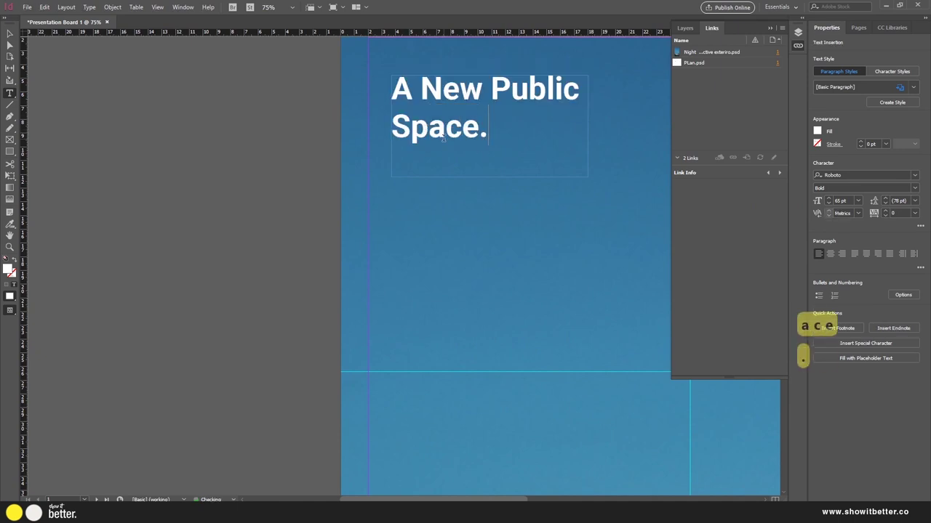
{"action": "left_click", "coordinate": [9, 34]}
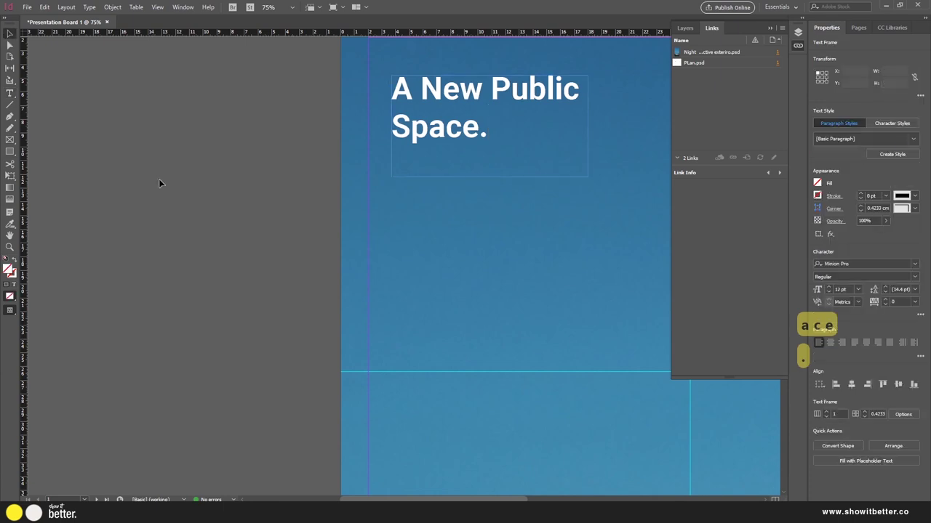
{"action": "left_click", "coordinate": [156, 170]}
{"action": "key", "text": "ctrl+minus"}
{"action": "left_click_drag", "start_coordinate": [334, 112], "coordinate": [203, 168]}
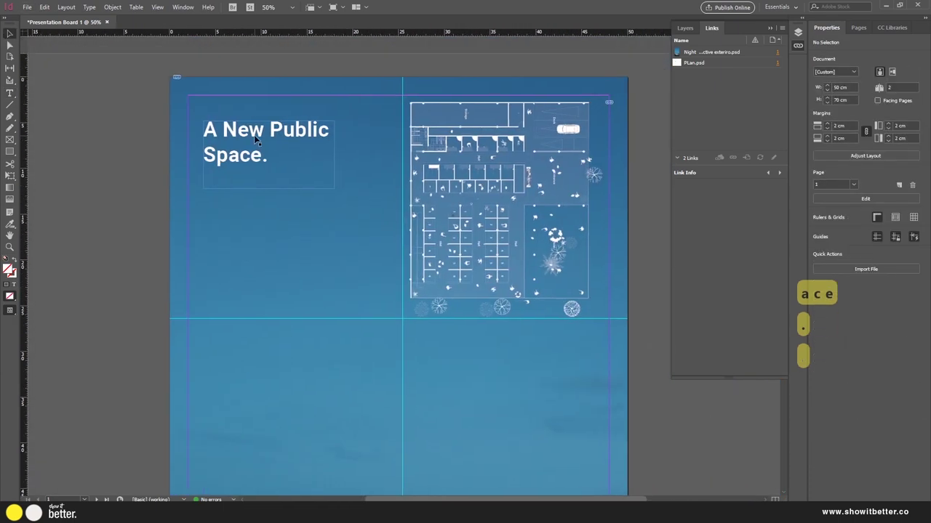
Align the title's text frame to the page's left margin at X 2 cm and widen it to the vertical guide
{"action": "double_click", "coordinate": [254, 136]}
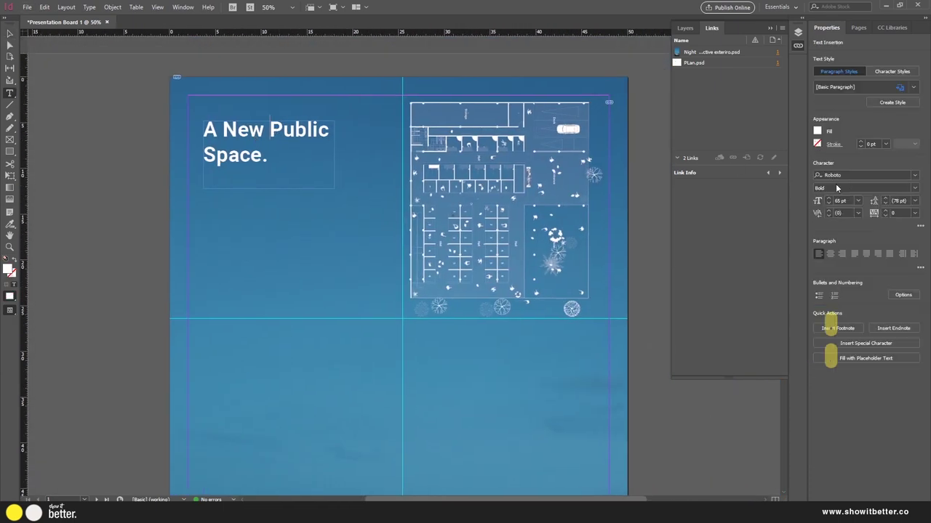
{"action": "left_click", "coordinate": [8, 33]}
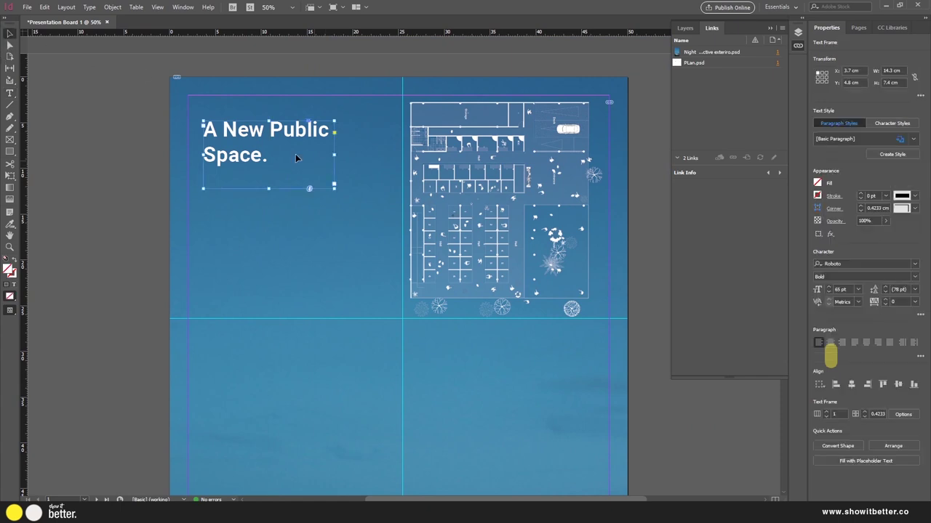
{"action": "left_click_drag", "start_coordinate": [289, 150], "coordinate": [402, 153]}
{"action": "left_click", "coordinate": [117, 210]}
{"action": "key", "text": "ctrl+minus"}
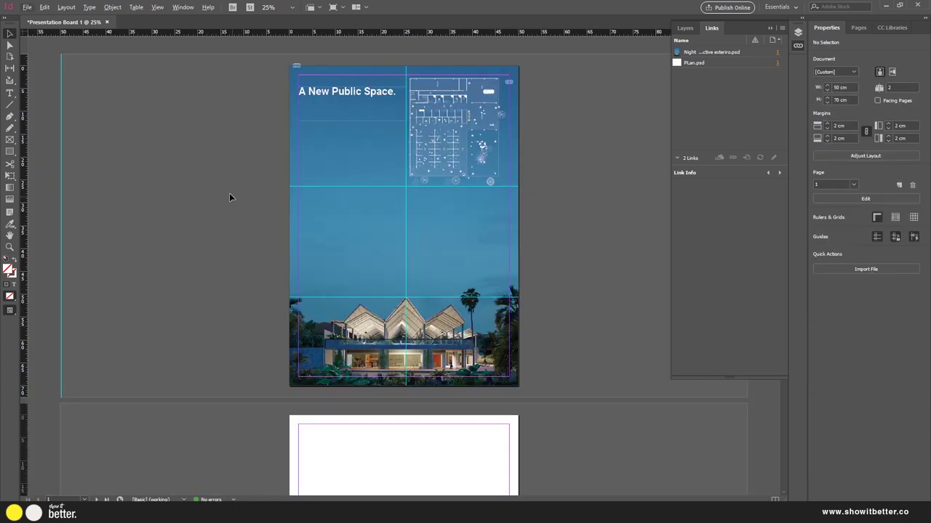
Preview the board without guides and frame edges to check the title beside the plan, and select the title frame in normal view
{"action": "key", "text": "w"}
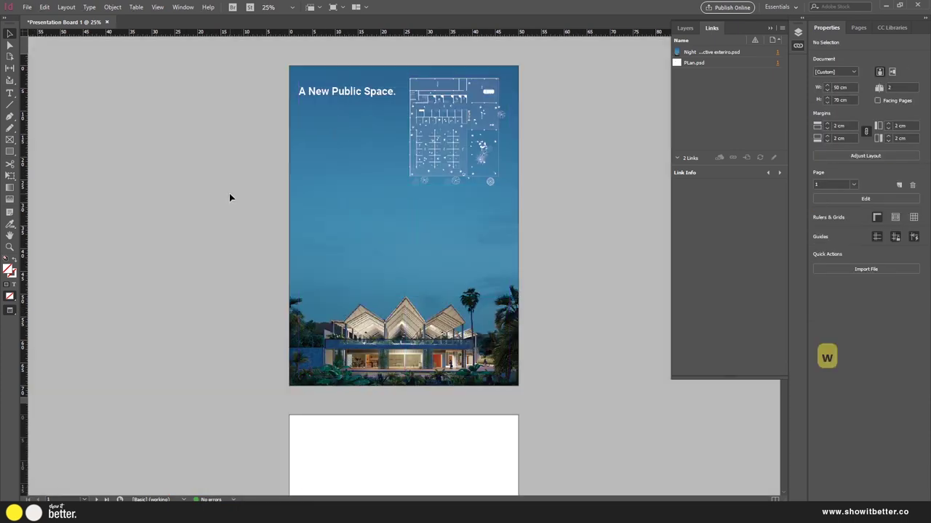
{"action": "key", "text": "ctrl+minus"}
{"action": "key", "text": "ctrl+equal"}
{"action": "left_click_drag", "start_coordinate": [359, 96], "coordinate": [344, 248]}
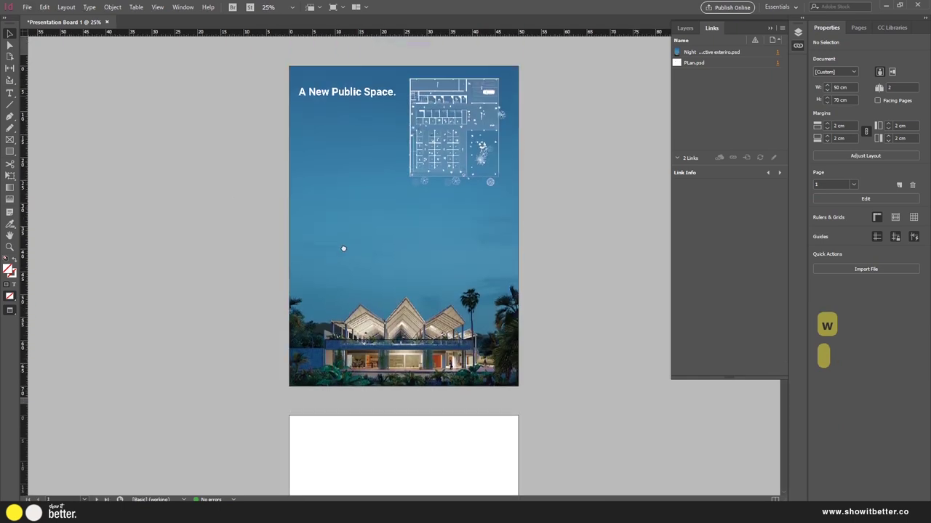
{"action": "key", "text": "ctrl+equal"}
{"action": "left_click_drag", "start_coordinate": [403, 100], "coordinate": [295, 128]}
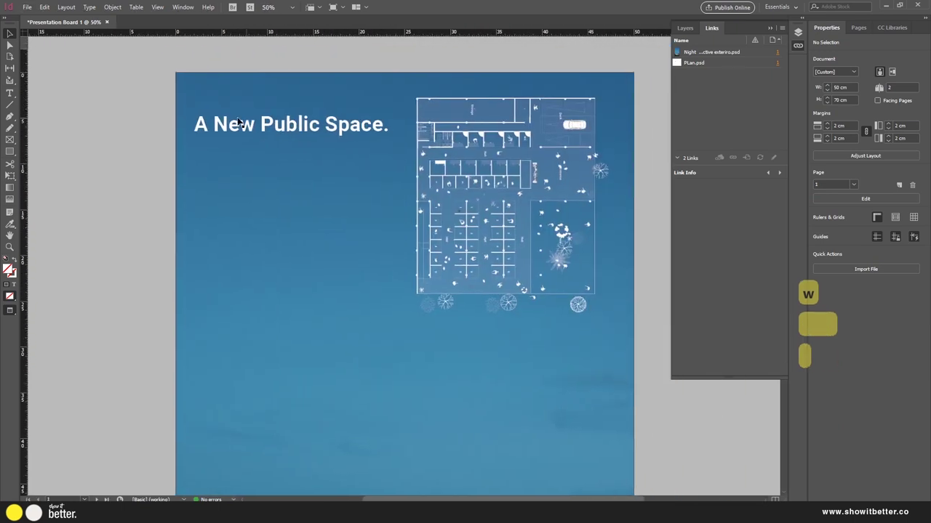
{"action": "key", "text": "w"}
{"action": "left_click", "coordinate": [321, 134]}
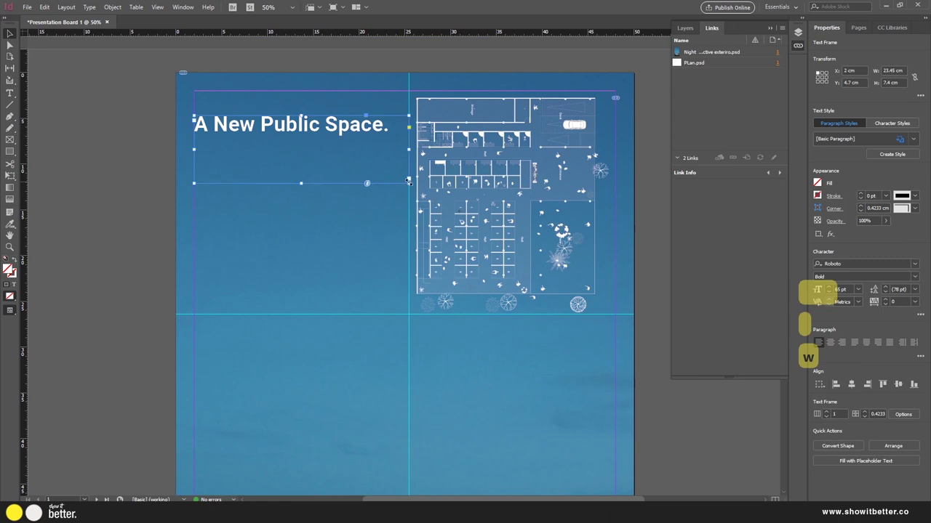
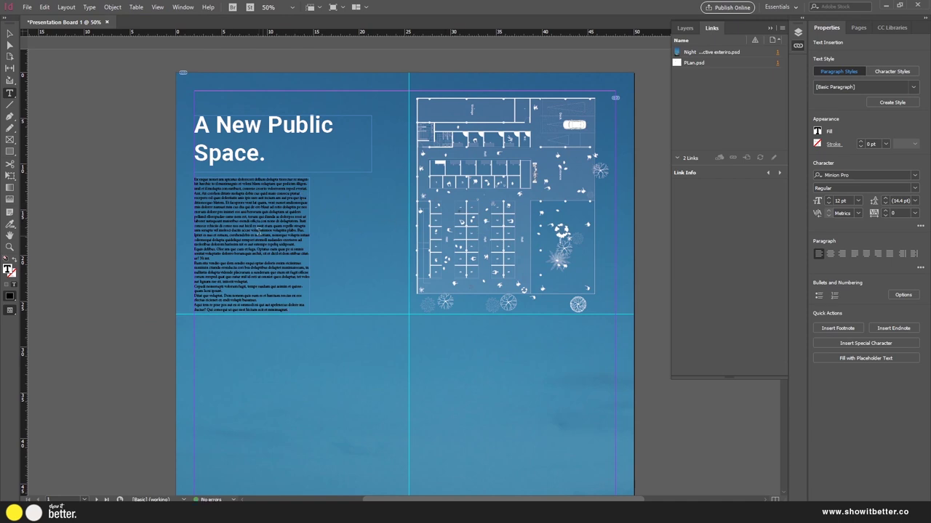
Format all the placeholder body text below the title as Ebrima Regular at 16 pt
{"action": "triple_click", "coordinate": [258, 232]}
{"action": "double_click", "coordinate": [258, 233]}
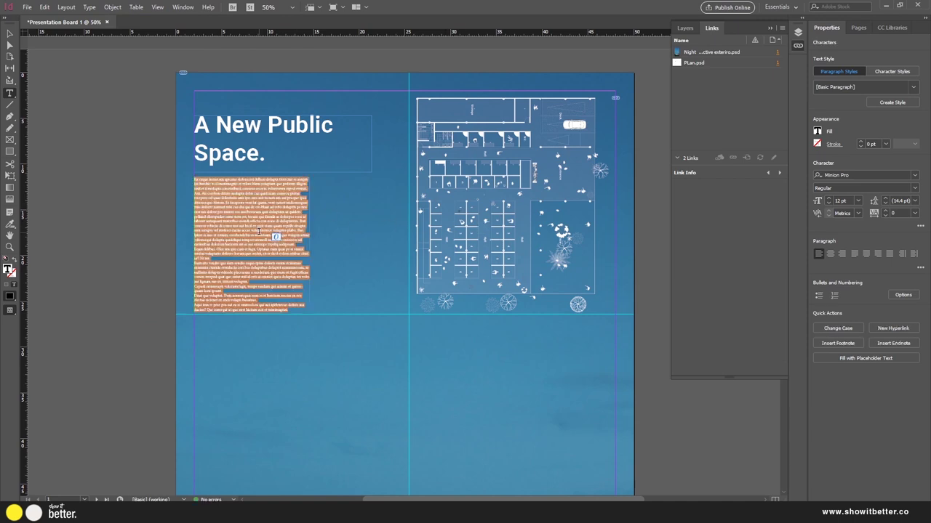
{"action": "left_click", "coordinate": [857, 201]}
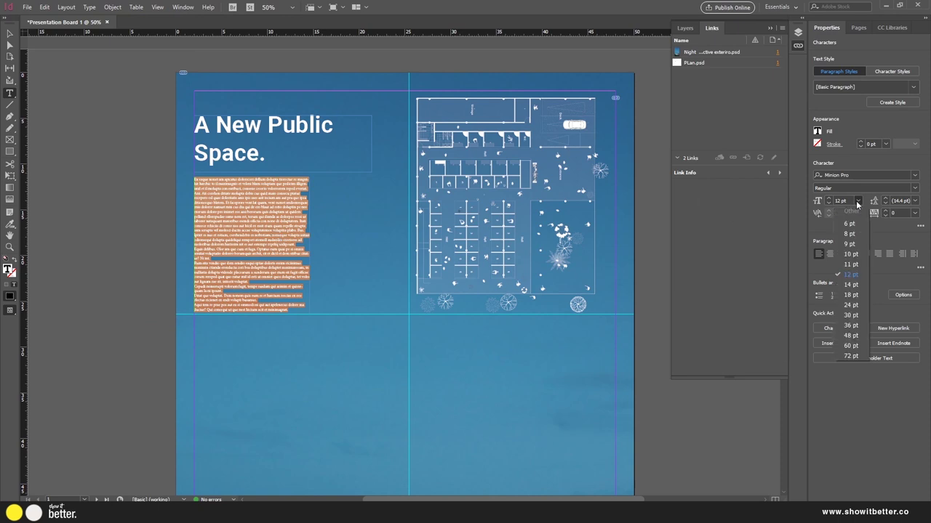
{"action": "left_click", "coordinate": [851, 285]}
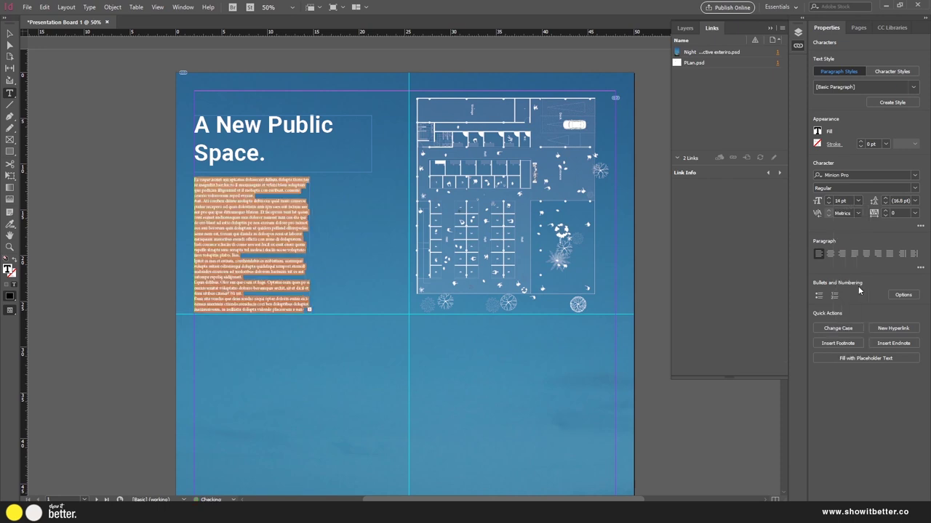
{"action": "left_click", "coordinate": [827, 202]}
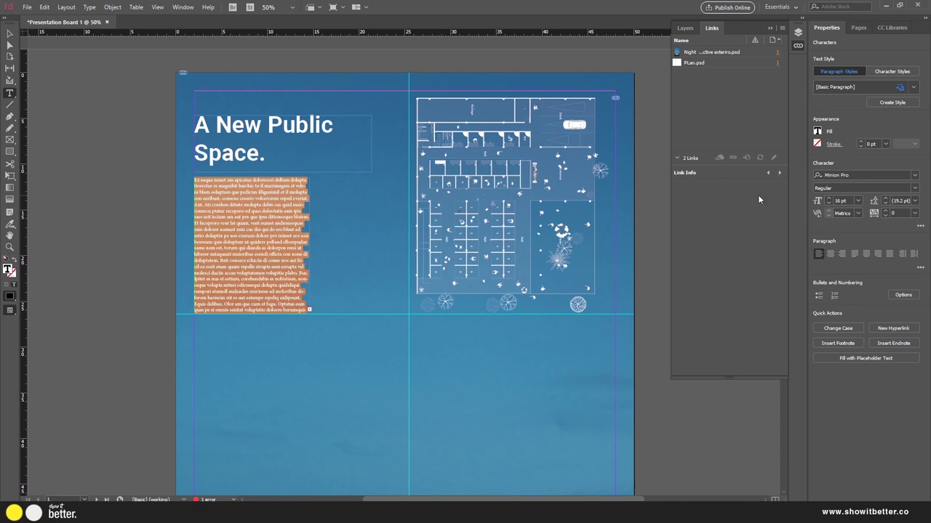
{"action": "left_click", "coordinate": [914, 175]}
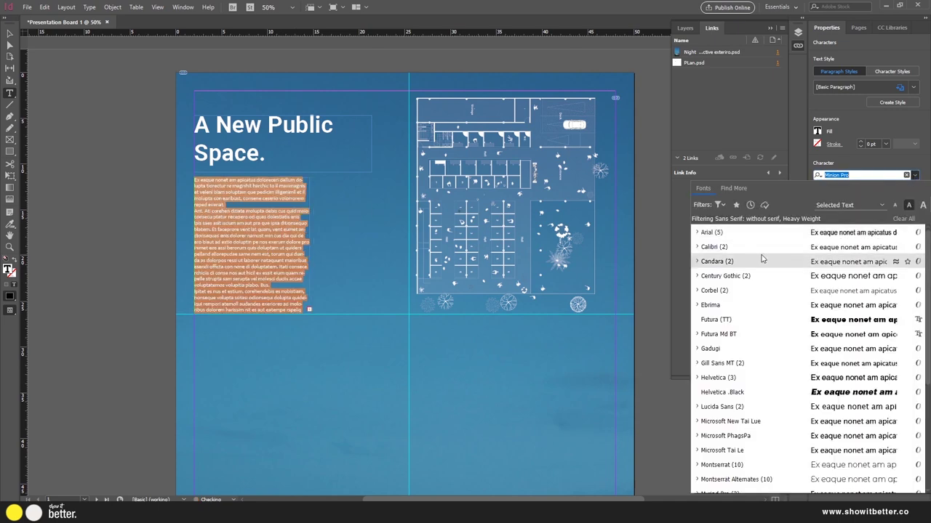
{"action": "left_click", "coordinate": [732, 309]}
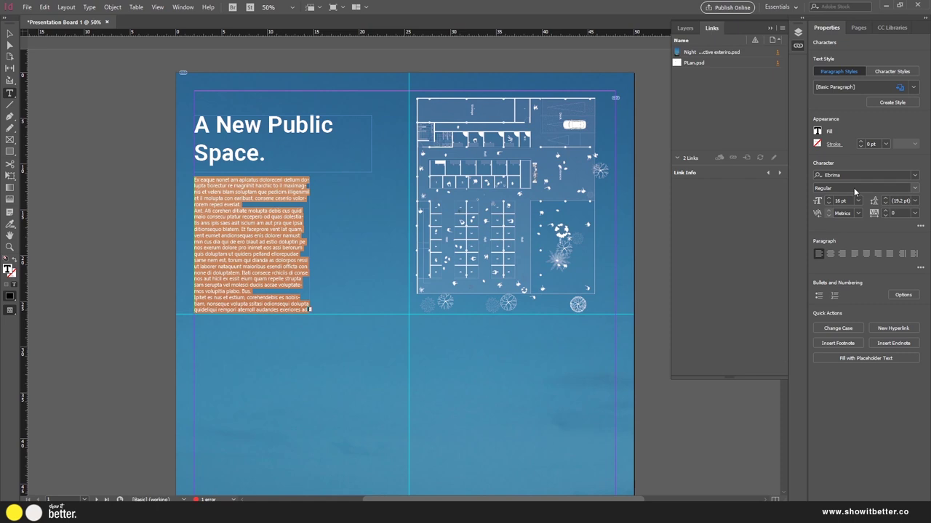
{"action": "left_click", "coordinate": [10, 34]}
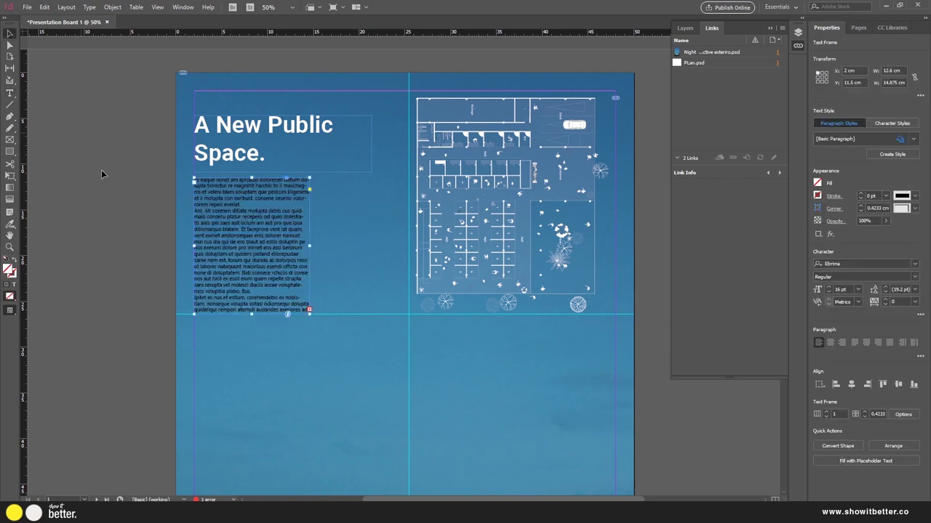
Change the fill of all the placeholder body text to the [Paper] swatch and deselect the frame
{"action": "triple_click", "coordinate": [233, 234]}
{"action": "left_click", "coordinate": [284, 253]}
{"action": "triple_click", "coordinate": [284, 253]}
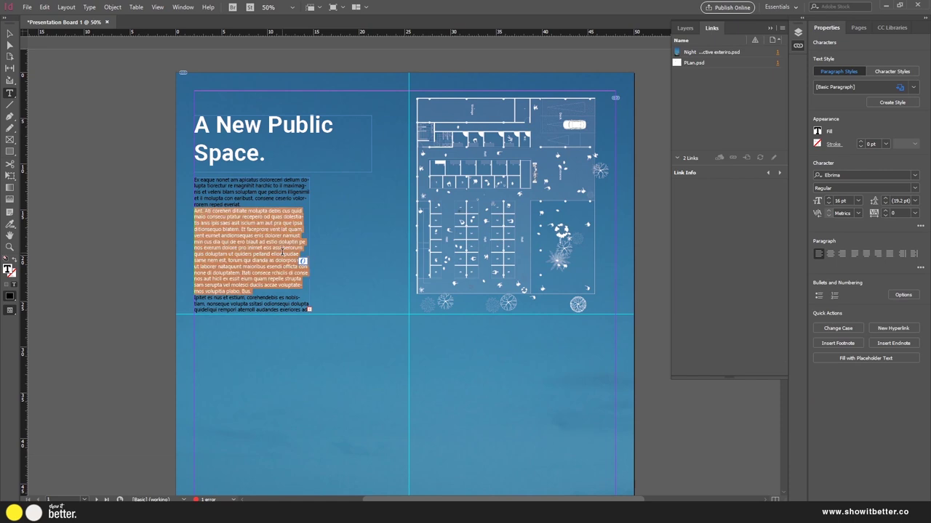
{"action": "left_click", "coordinate": [282, 252]}
{"action": "left_click", "coordinate": [282, 253]}
{"action": "double_click", "coordinate": [283, 251]}
{"action": "triple_click", "coordinate": [283, 251]}
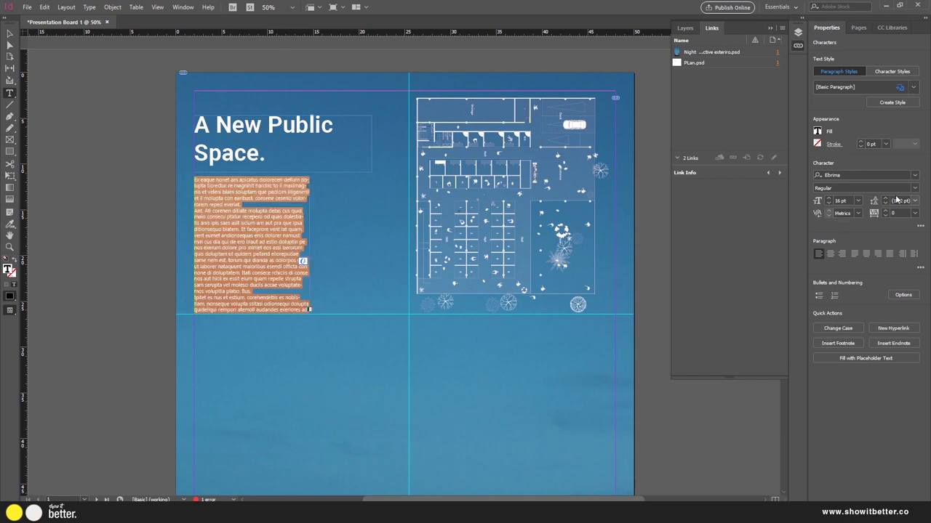
{"action": "left_click", "coordinate": [818, 134]}
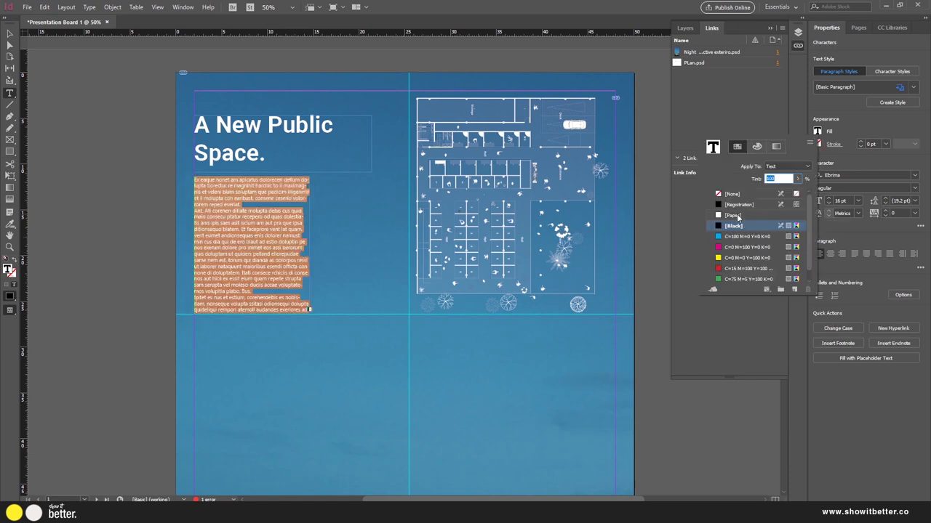
{"action": "left_click", "coordinate": [736, 216]}
{"action": "left_click", "coordinate": [10, 33]}
{"action": "left_click", "coordinate": [69, 158]}
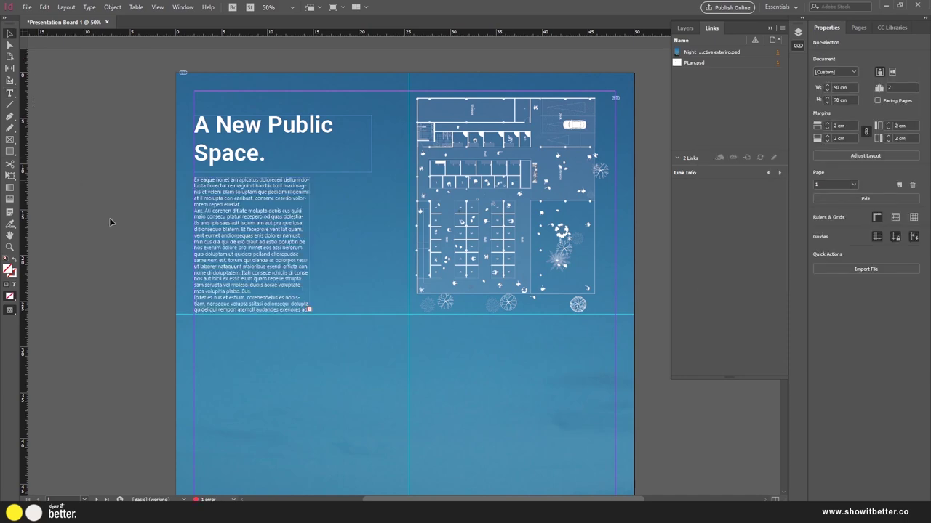
Widen the body text frame to 19.4 cm so it matches the title frame, and preview the board without guides
{"action": "scroll", "coordinate": [147, 282], "scroll_direction": "up", "scroll_amount": 2}
{"action": "scroll", "coordinate": [146, 282], "scroll_direction": "down", "scroll_amount": 2}
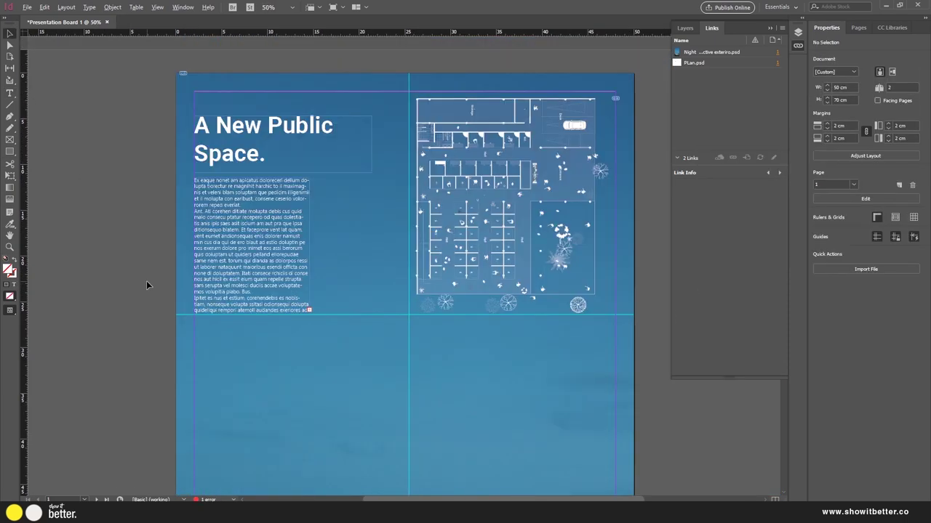
{"action": "left_click", "coordinate": [297, 227]}
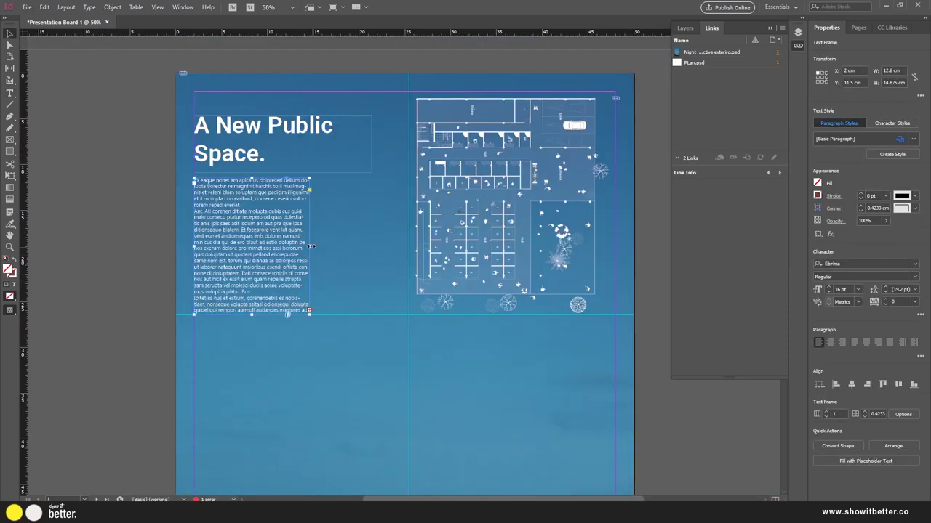
{"action": "left_click_drag", "start_coordinate": [310, 245], "coordinate": [372, 249]}
{"action": "left_click", "coordinate": [119, 211]}
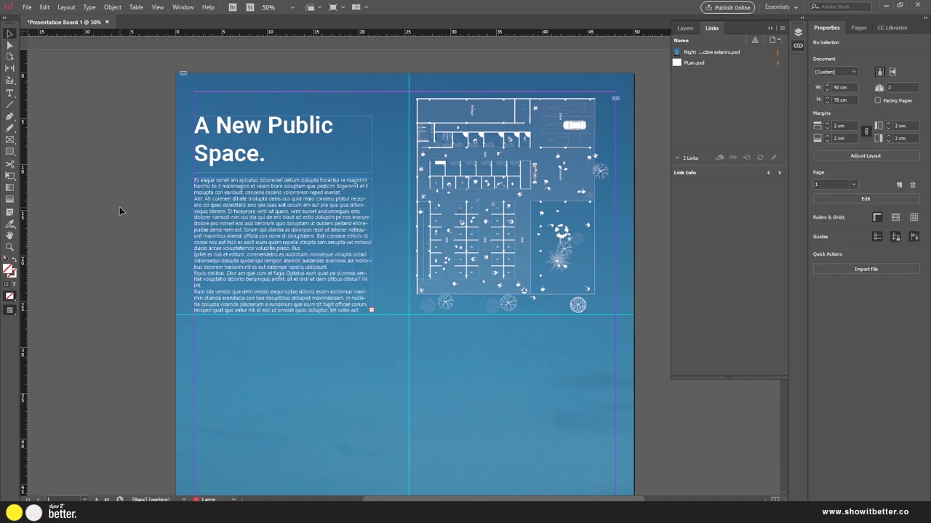
{"action": "key", "text": "w"}
{"action": "key", "text": "ctrl+minus"}
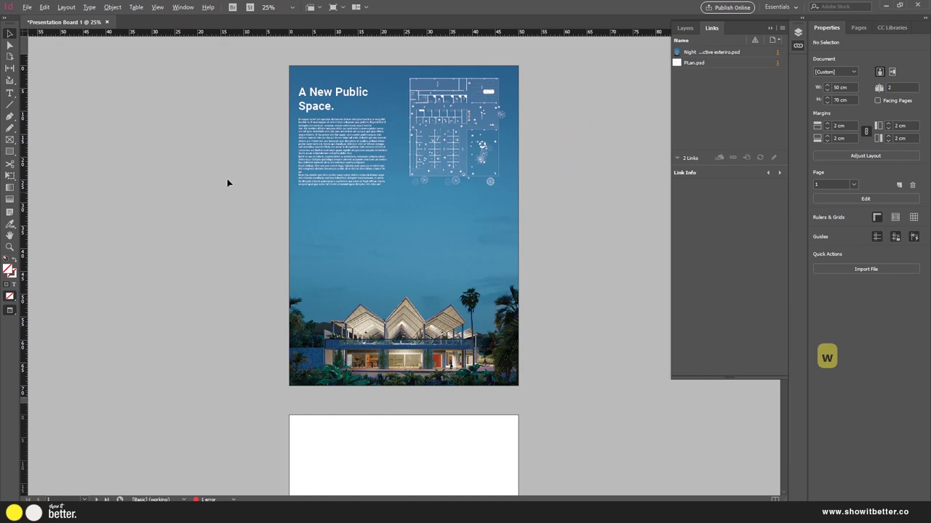
{"action": "key", "text": "w"}
{"action": "scroll", "coordinate": [386, 105], "scroll_direction": "up", "scroll_amount": 1}
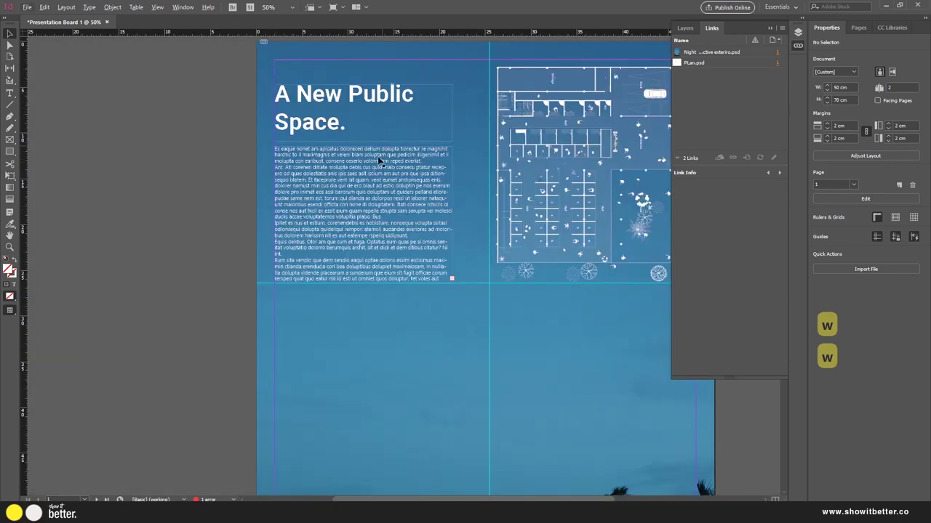
Shorten the end of the body text by deleting placeholder words so it closes with "maiosam.", and deselect the frame
{"action": "left_click_drag", "start_coordinate": [378, 156], "coordinate": [332, 197]}
{"action": "left_click", "coordinate": [342, 284]}
{"action": "key", "text": "ctrl+equal"}
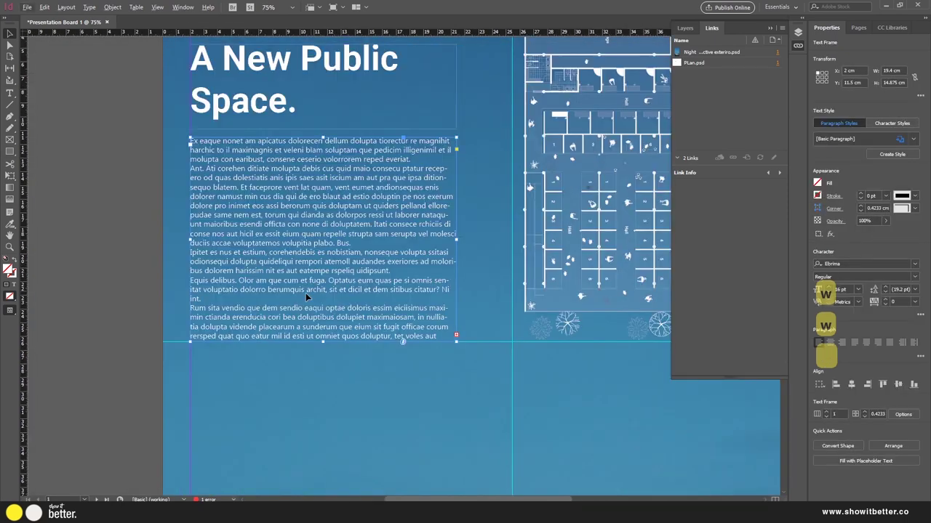
{"action": "double_click", "coordinate": [278, 297]}
{"action": "left_click_drag", "start_coordinate": [225, 300], "coordinate": [281, 307]}
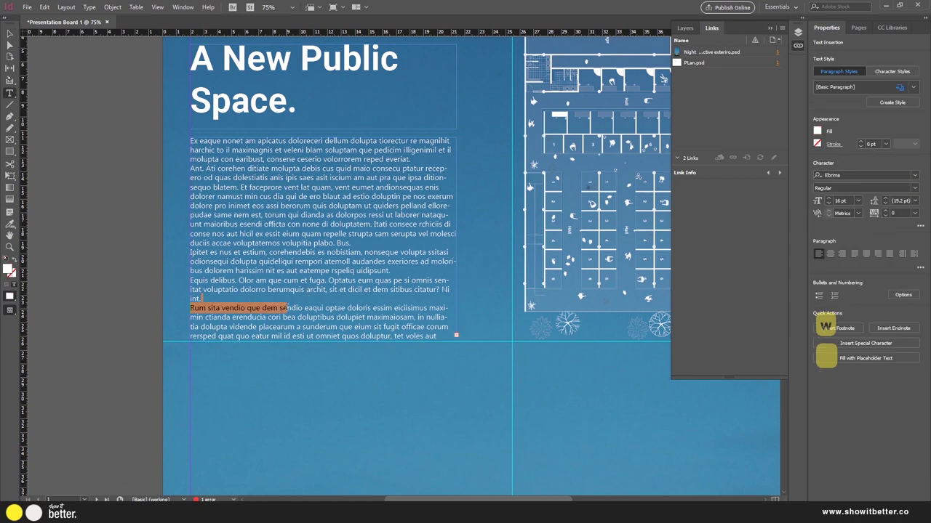
{"action": "key", "text": "Delete"}
{"action": "key", "text": "Delete"}
{"action": "key", "text": "Delete"}
{"action": "key", "text": "Delete"}
{"action": "key", "text": "Delete"}
{"action": "key", "text": "Delete"}
{"action": "key", "text": "Delete"}
{"action": "key", "text": "Delete"}
{"action": "key", "text": "Delete"}
{"action": "key", "text": "Delete"}
{"action": "key", "text": "Delete"}
{"action": "key", "text": "Delete"}
{"action": "key", "text": "Delete"}
{"action": "key", "text": "Delete"}
{"action": "key", "text": "Delete"}
{"action": "key", "text": "Delete"}
{"action": "key", "text": "Delete"}
{"action": "key", "text": "Delete"}
{"action": "key", "text": "Delete"}
{"action": "key", "text": "Delete"}
{"action": "left_click_drag", "start_coordinate": [339, 327], "coordinate": [241, 323]}
{"action": "key", "text": "Delete"}
{"action": "key", "text": "Delete"}
{"action": "key", "text": "Delete"}
{"action": "key", "text": "BackSpace"}
{"action": "key", "text": "BackSpace"}
{"action": "type", "text": "."}
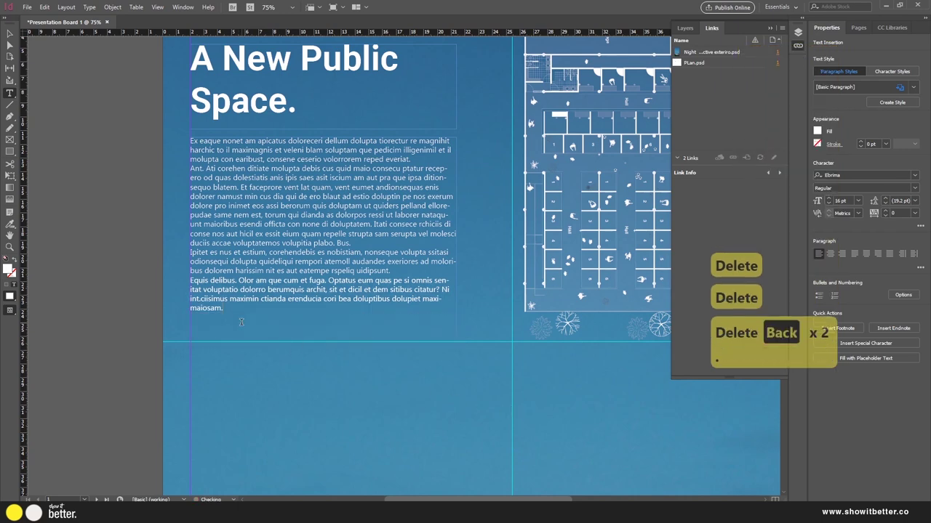
{"action": "left_click", "coordinate": [9, 33]}
{"action": "left_click", "coordinate": [169, 221]}
Preview the whole board without guides, look over the empty second page, and return to normal view on page 1
{"action": "scroll", "coordinate": [169, 221], "scroll_direction": "down", "scroll_amount": 2}
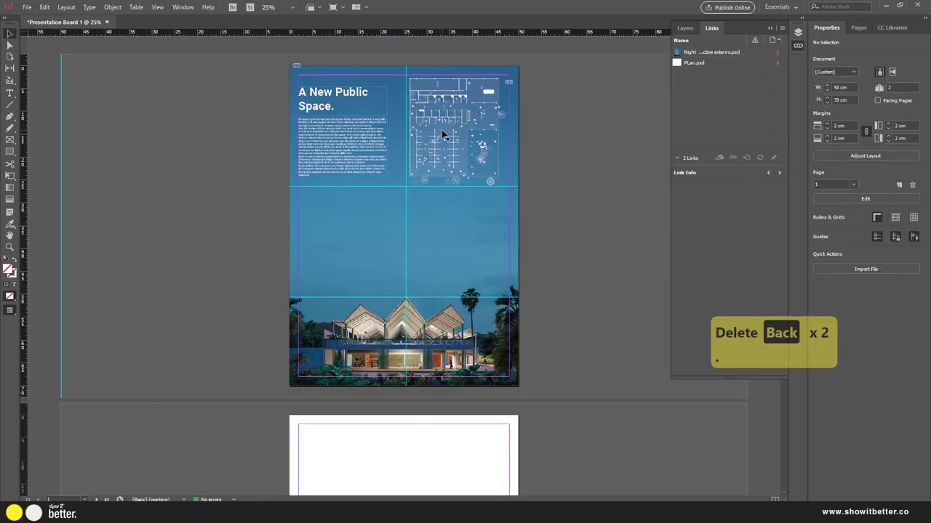
{"action": "scroll", "coordinate": [441, 129], "scroll_direction": "up", "scroll_amount": 2}
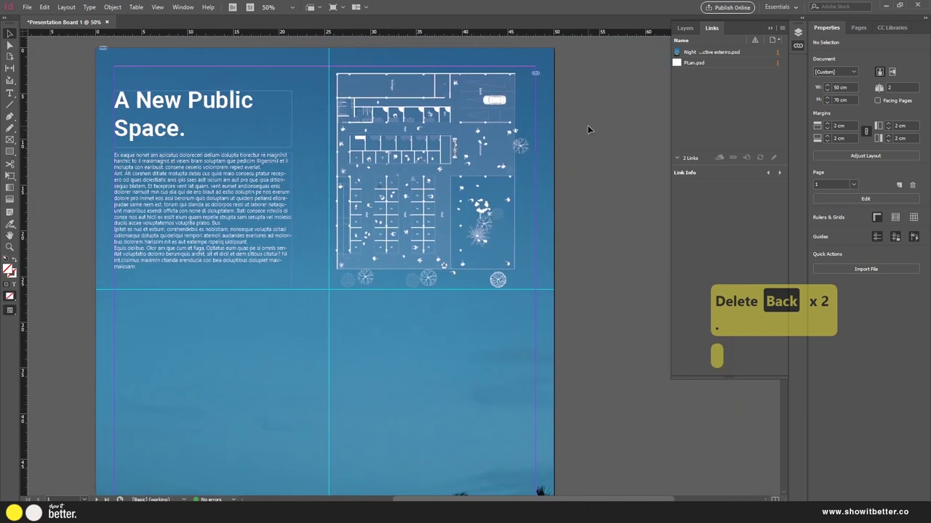
{"action": "key", "text": "w"}
{"action": "scroll", "coordinate": [585, 141], "scroll_direction": "down", "scroll_amount": 2}
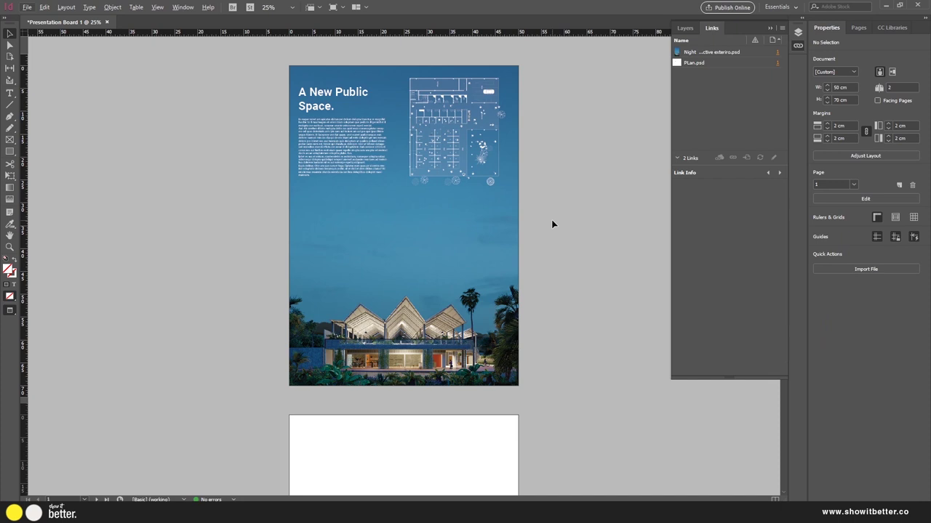
{"action": "scroll", "coordinate": [441, 230], "scroll_direction": "down", "scroll_amount": 5}
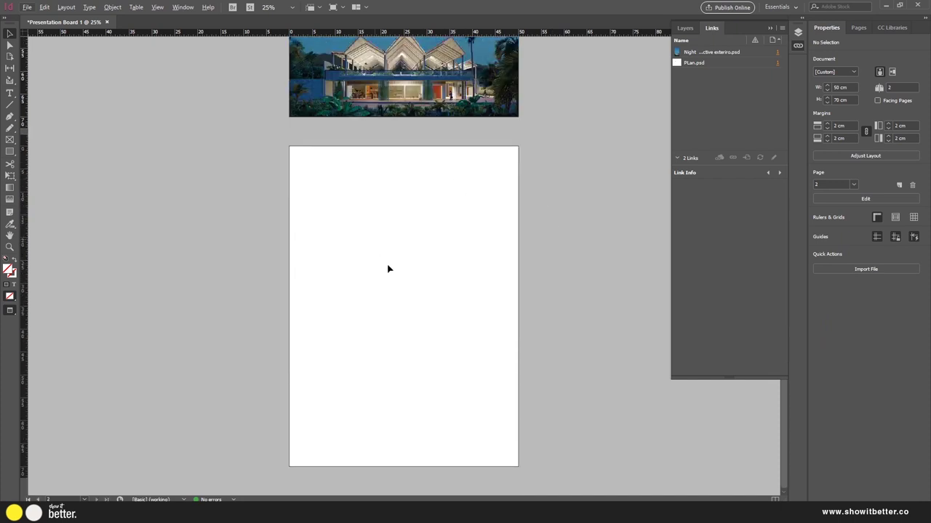
{"action": "scroll", "coordinate": [388, 269], "scroll_direction": "up", "scroll_amount": 4}
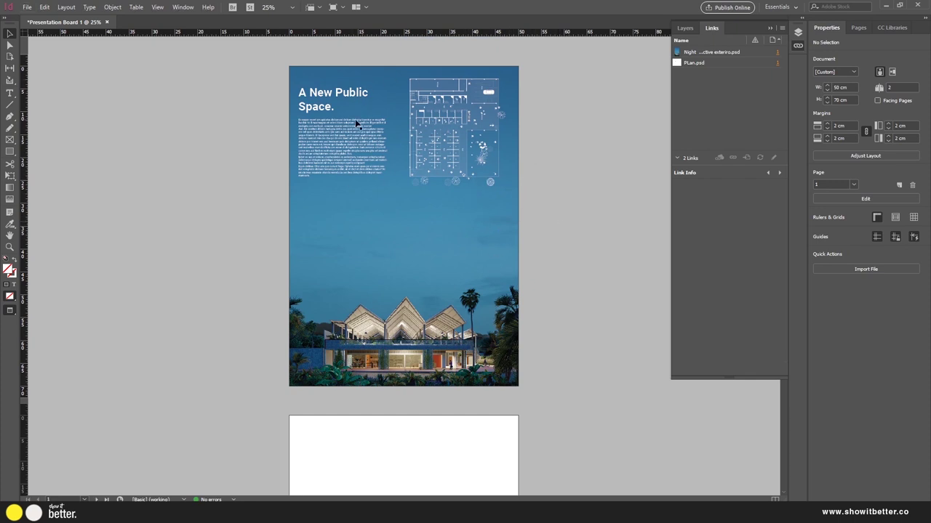
{"action": "key", "text": "w"}
{"action": "scroll", "coordinate": [331, 172], "scroll_direction": "up", "scroll_amount": 2}
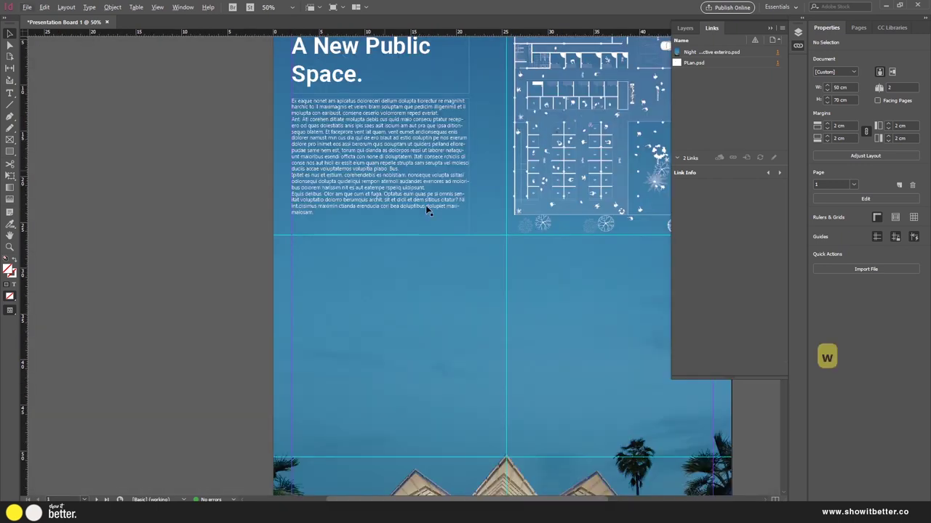
Draw a text frame about 11.6 x 4.4 cm just below the plan, beside the vertical guide
{"action": "left_click_drag", "start_coordinate": [425, 205], "coordinate": [269, 209]}
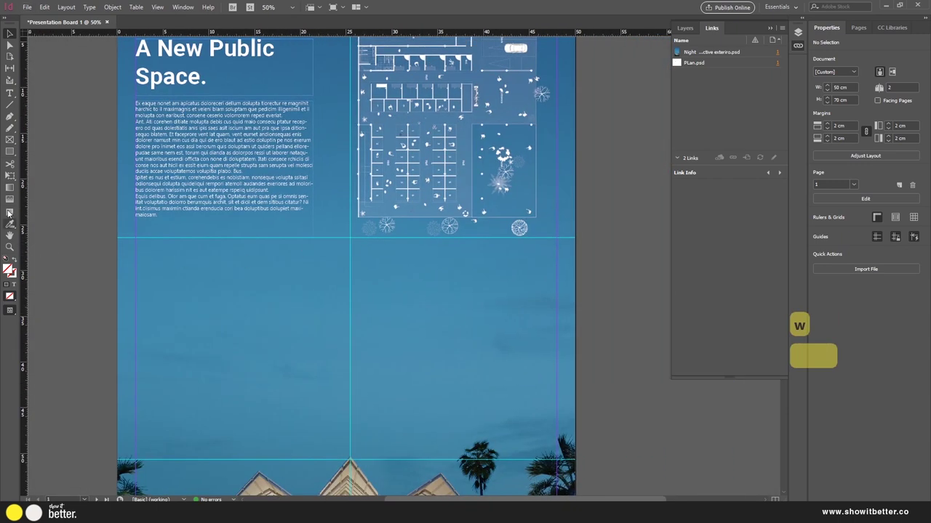
{"action": "left_click", "coordinate": [10, 93]}
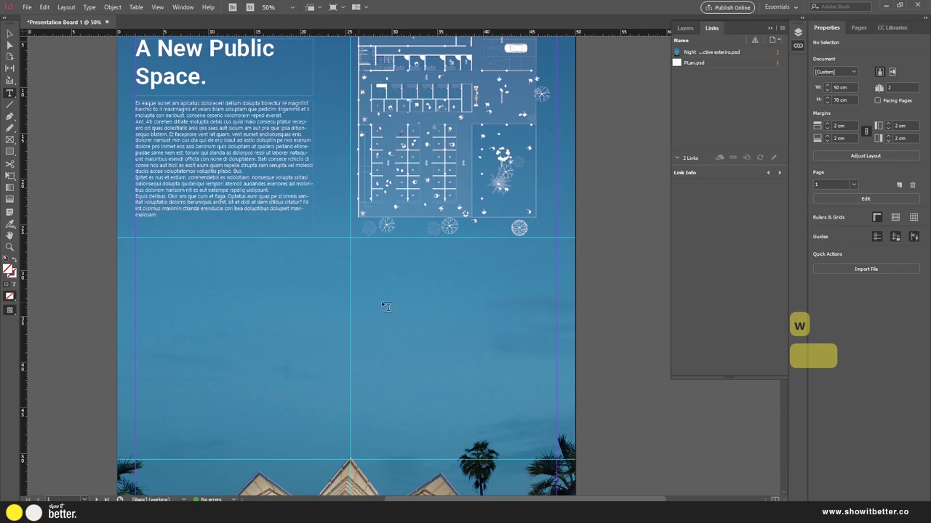
{"action": "scroll", "coordinate": [323, 318], "scroll_direction": "down", "scroll_amount": 3}
{"action": "scroll", "coordinate": [325, 317], "scroll_direction": "up", "scroll_amount": 4}
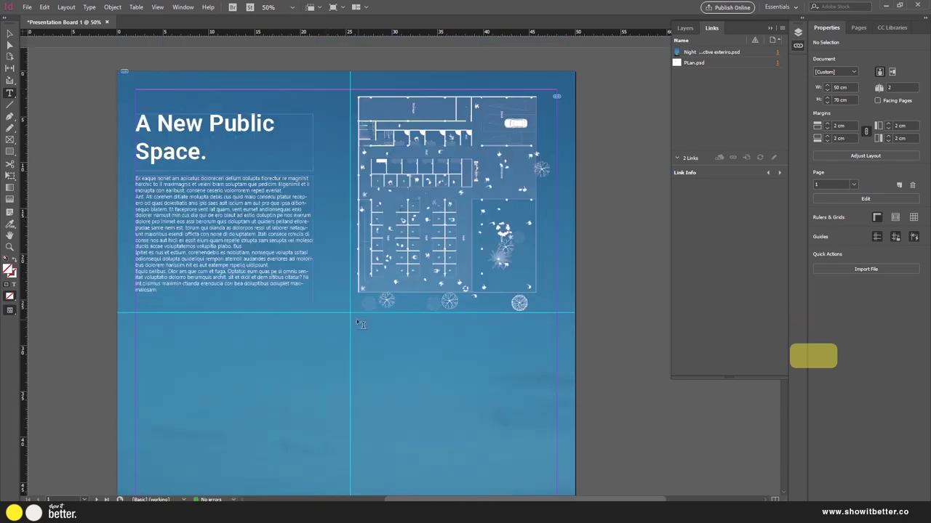
{"action": "left_click_drag", "start_coordinate": [359, 315], "coordinate": [469, 352]}
{"action": "scroll", "coordinate": [402, 339], "scroll_direction": "up", "scroll_amount": 1}
{"action": "scroll", "coordinate": [402, 340], "scroll_direction": "up", "scroll_amount": 1}
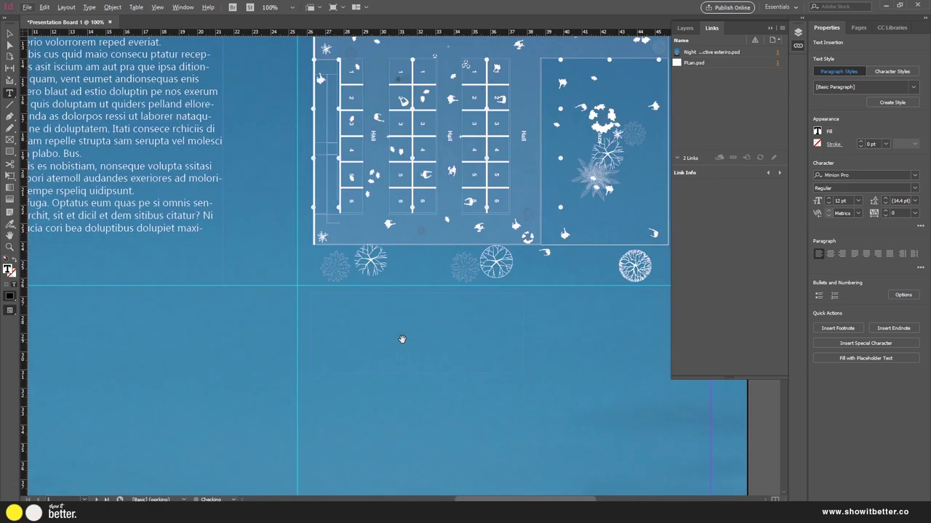
Enter the caption "Floor Plan 1:100" in the new text frame
{"action": "key", "text": "Caps_Lock"}
{"action": "key", "text": "f"}
{"action": "key", "text": "Caps_Lock"}
{"action": "key", "text": "l"}
{"action": "type", "text": "f"}
{"action": "key", "text": "BackSpace"}
{"action": "key", "text": "Caps_Lock"}
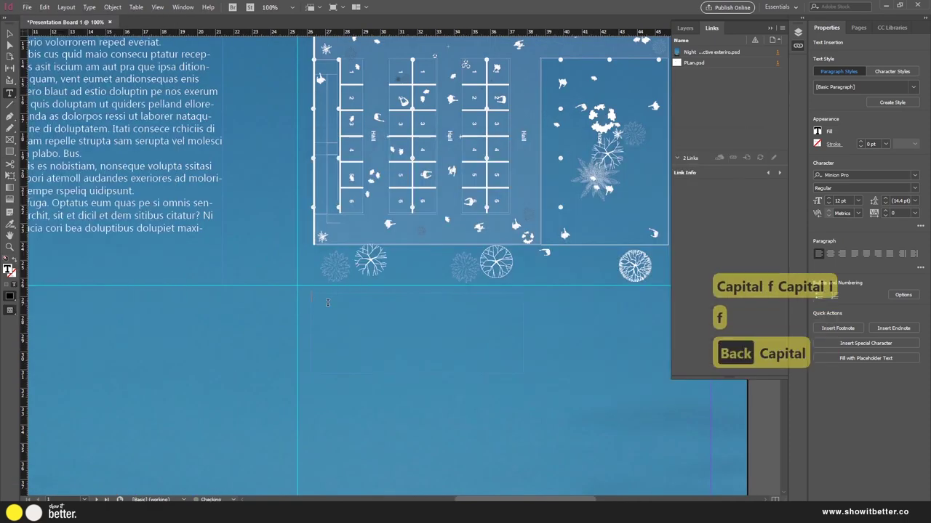
{"action": "type", "text": "F"}
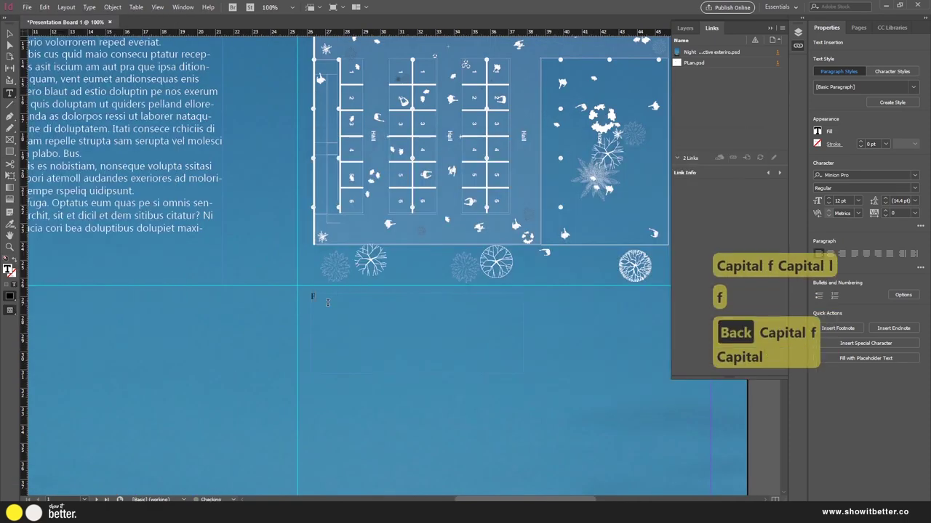
{"action": "type", "text": "loor"}
{"action": "key", "text": "Caps_Lock"}
{"action": "type", "text": "PLan"}
{"action": "key", "text": "Caps_Lock"}
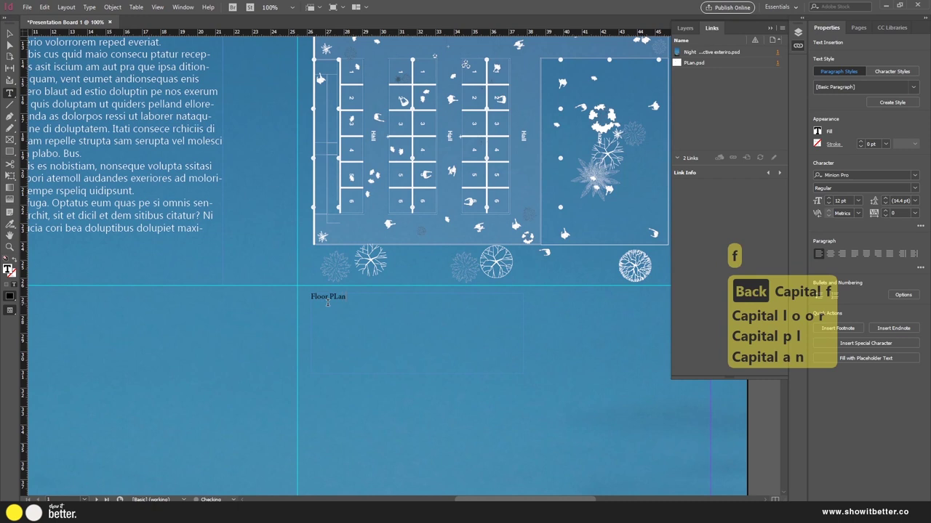
{"action": "key", "text": "BackSpace"}
{"action": "key", "text": "BackSpace"}
{"action": "key", "text": "BackSpace"}
{"action": "type", "text": "lan"}
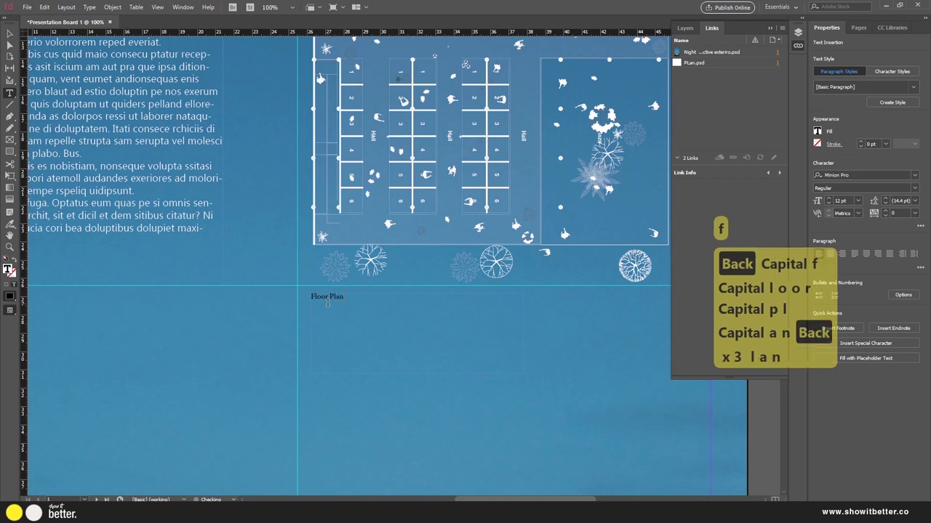
{"action": "type", "text": " 1:1"}
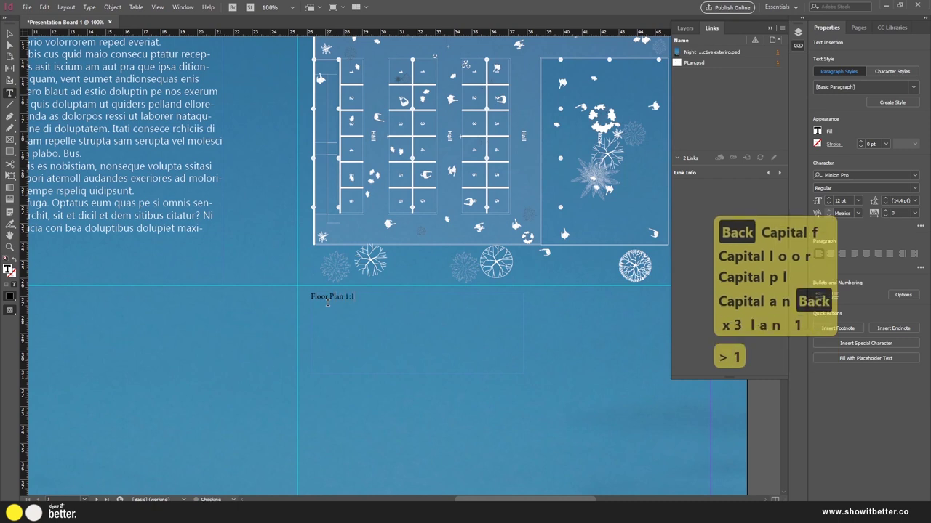
{"action": "type", "text": "00"}
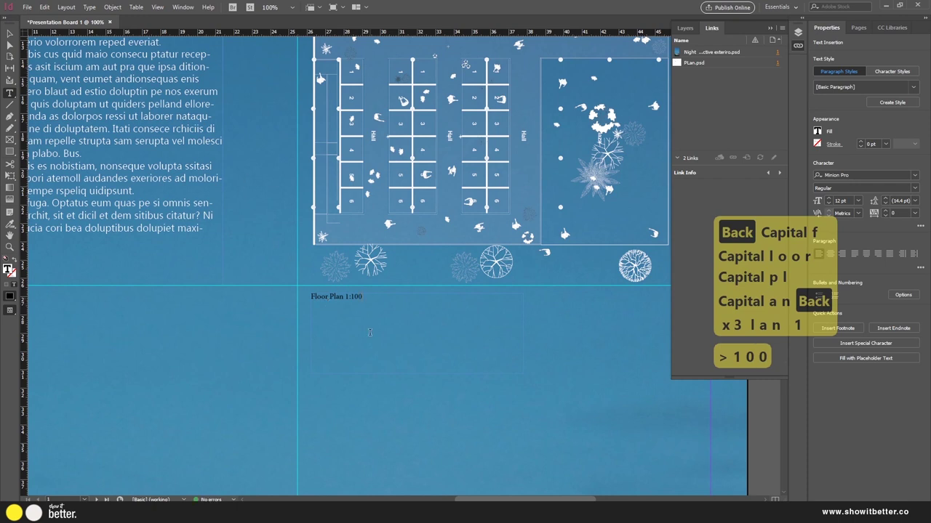
Set the floor plan caption in Roboto Bold and fill it with the [Paper] swatch
{"action": "triple_click", "coordinate": [354, 296]}
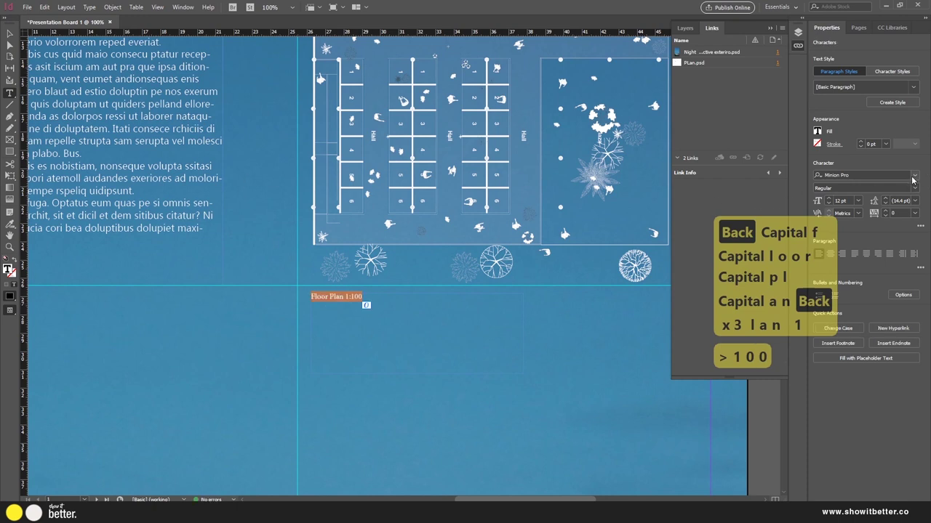
{"action": "left_click", "coordinate": [914, 176]}
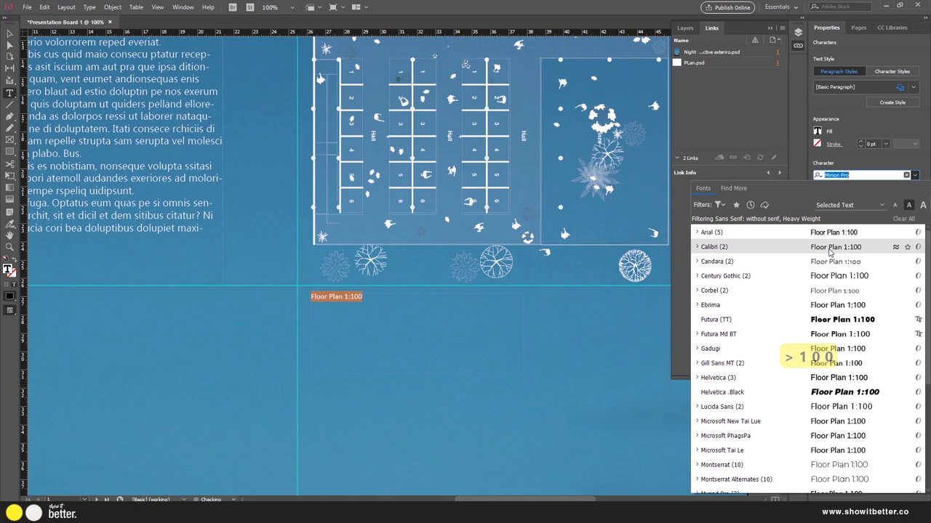
{"action": "type", "text": "robot"}
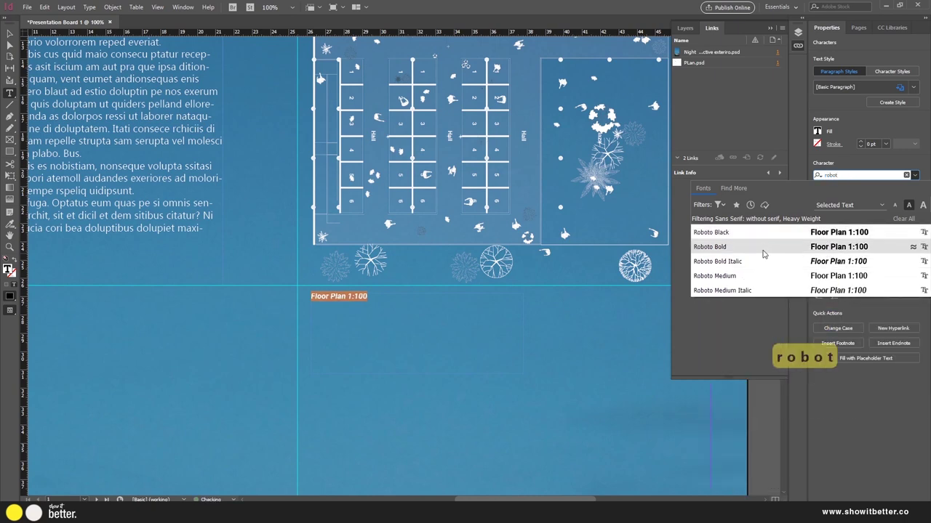
{"action": "left_click", "coordinate": [763, 253]}
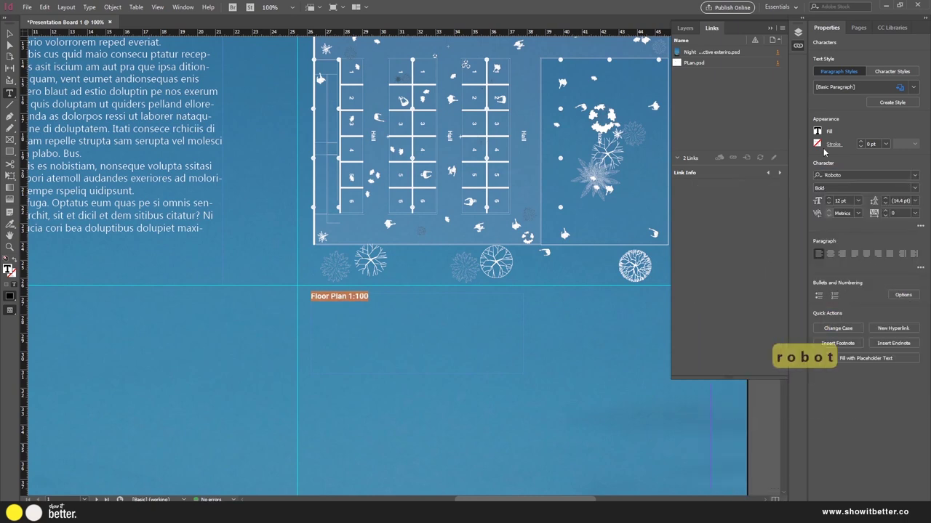
{"action": "left_click", "coordinate": [817, 131]}
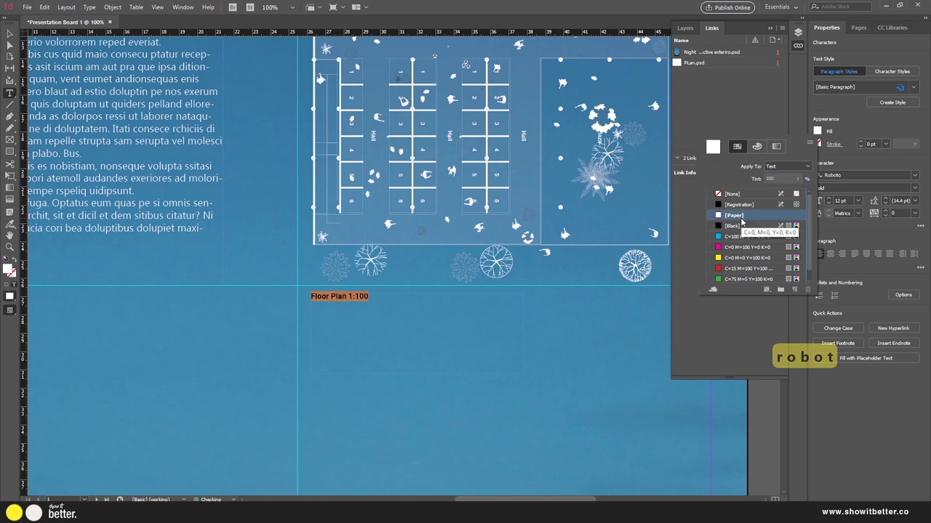
{"action": "left_click", "coordinate": [735, 215]}
Increase the floor plan caption's font size to 20 pt and leave text editing with its frame selected
{"action": "left_click", "coordinate": [829, 201]}
{"action": "left_click", "coordinate": [829, 202]}
{"action": "left_click", "coordinate": [828, 201]}
{"action": "left_click", "coordinate": [829, 201]}
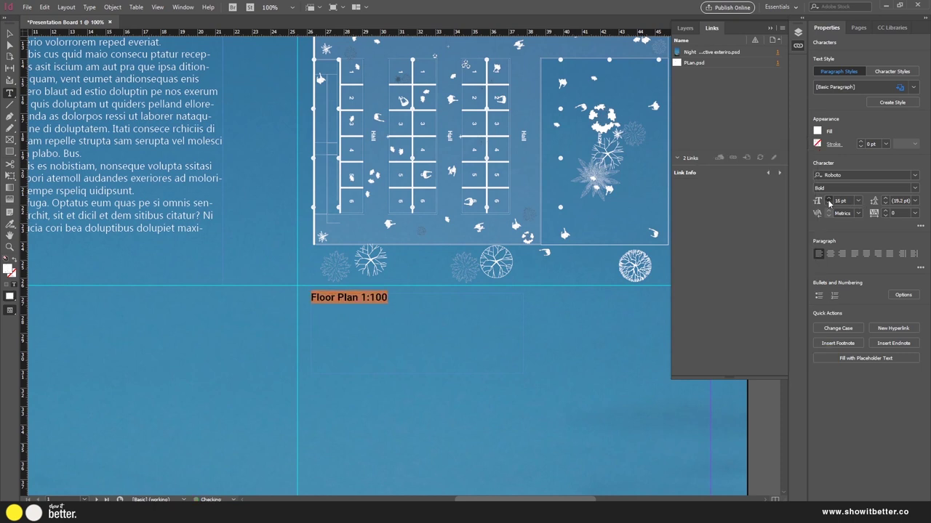
{"action": "left_click", "coordinate": [829, 202]}
{"action": "left_click", "coordinate": [829, 202]}
{"action": "left_click", "coordinate": [829, 201]}
{"action": "left_click", "coordinate": [829, 201]}
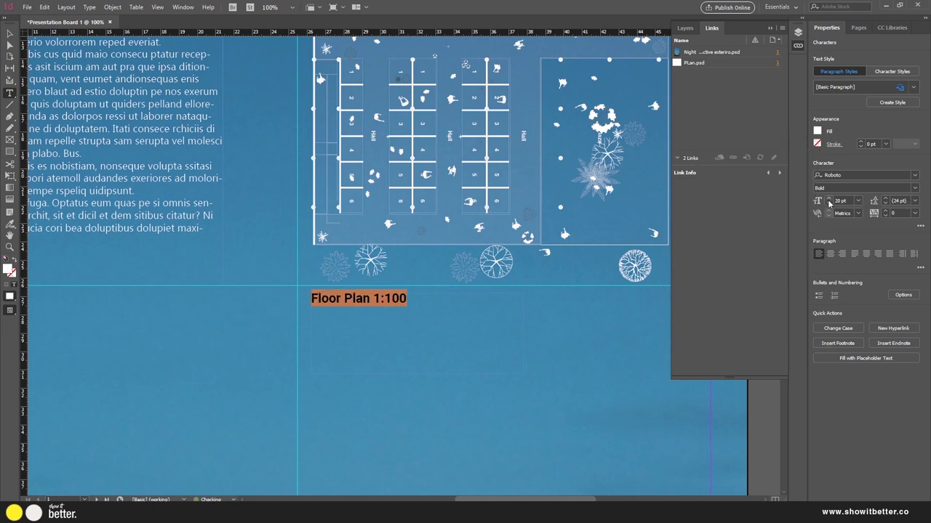
{"action": "left_click", "coordinate": [9, 34]}
Move the floor plan caption to about X 25.8 cm, Y 26.7 cm and fit its frame to the text
{"action": "scroll", "coordinate": [431, 326], "scroll_direction": "down", "scroll_amount": 2}
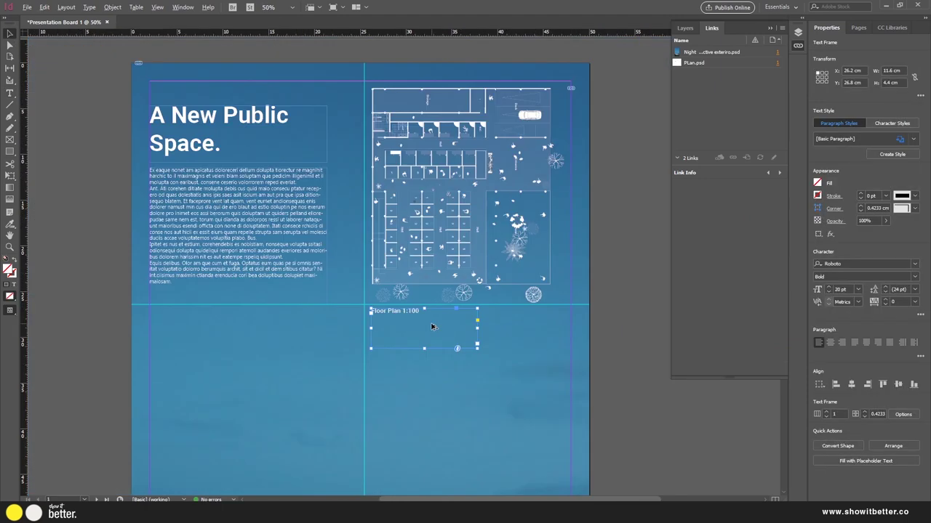
{"action": "scroll", "coordinate": [432, 327], "scroll_direction": "up", "scroll_amount": 1}
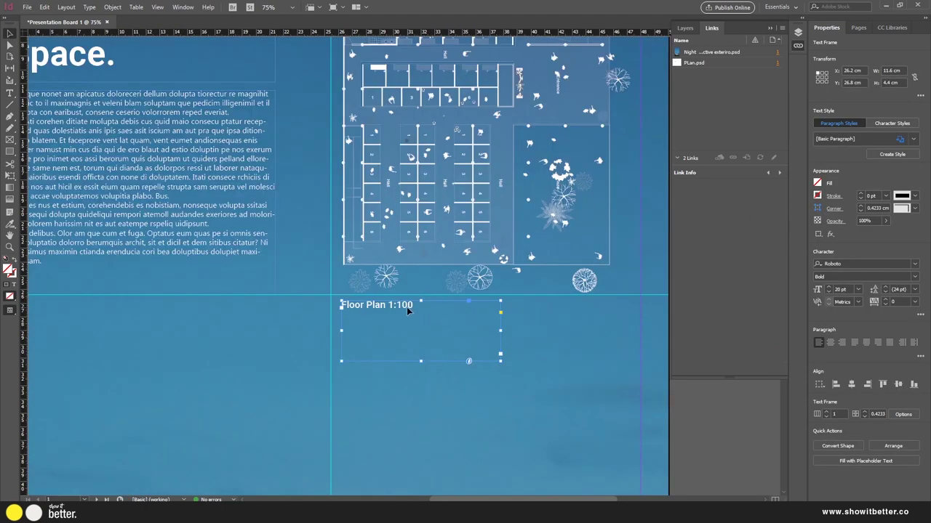
{"action": "left_click_drag", "start_coordinate": [406, 307], "coordinate": [451, 144]}
{"action": "scroll", "coordinate": [403, 306], "scroll_direction": "down", "scroll_amount": 1}
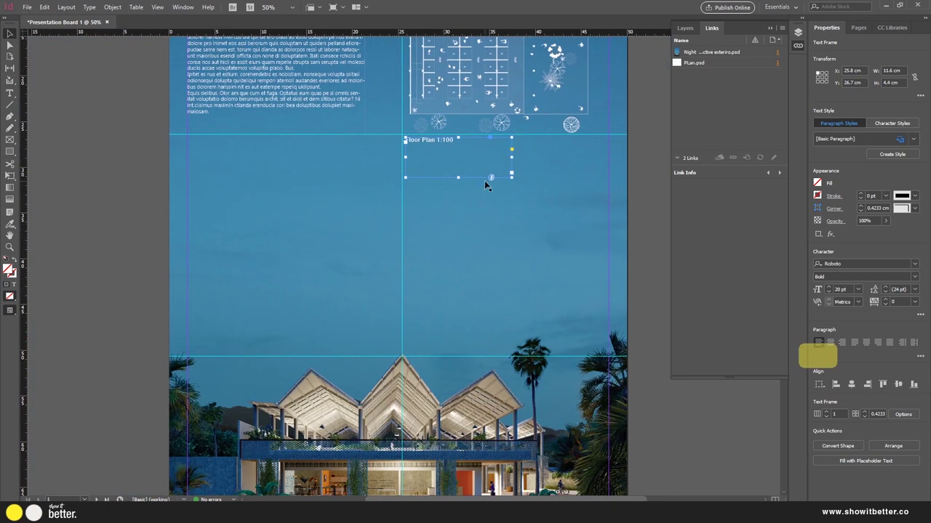
{"action": "key", "text": "ctrl+alt+c"}
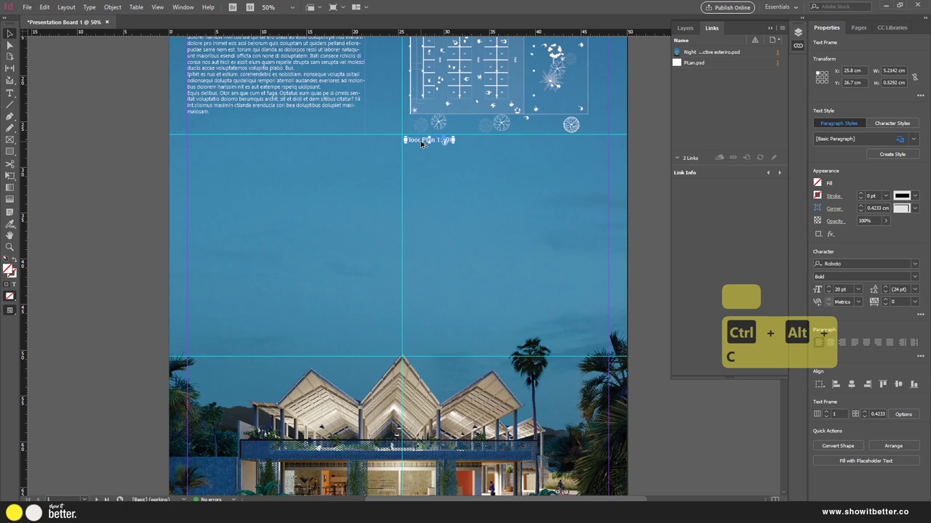
Duplicate the floor plan caption to the left margin just above the lower horizontal guide and reword the fitted copy as "Night Perspective"
{"action": "left_click_drag", "start_coordinate": [421, 143], "coordinate": [206, 357]}
{"action": "scroll", "coordinate": [185, 364], "scroll_direction": "up", "scroll_amount": 4}
{"action": "double_click", "coordinate": [267, 322]}
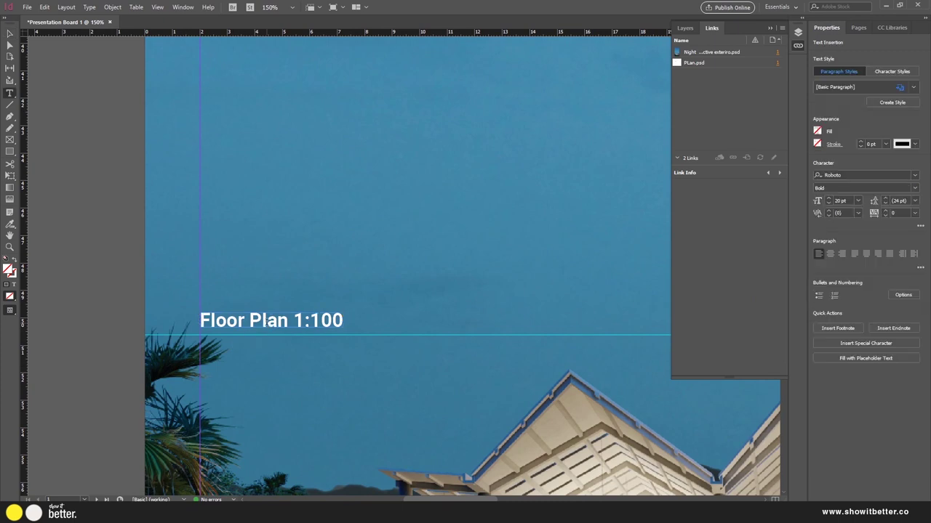
{"action": "triple_click", "coordinate": [266, 320]}
{"action": "type", "text": "N"}
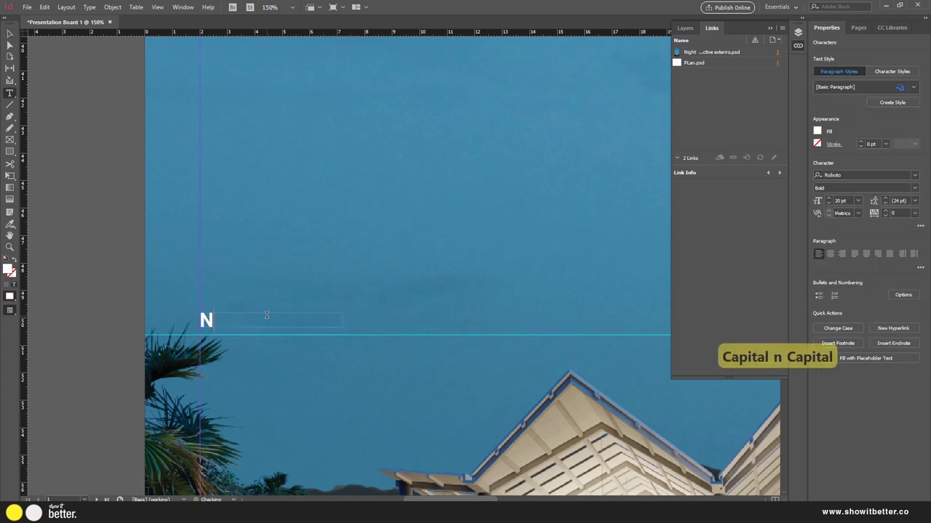
{"action": "type", "text": "ight Perspec"}
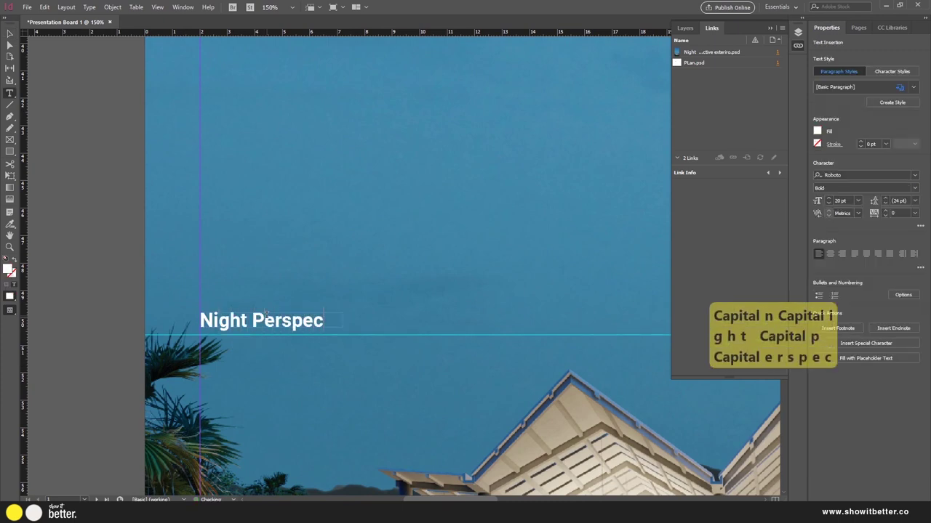
{"action": "type", "text": "tive"}
{"action": "key", "text": "ctrl+alt+c"}
Review the captioned board in full-screen presentation mode against black and white surrounds, and return to the normal workspace
{"action": "left_click", "coordinate": [97, 236]}
{"action": "key", "text": "w"}
{"action": "key", "text": "shift+w"}
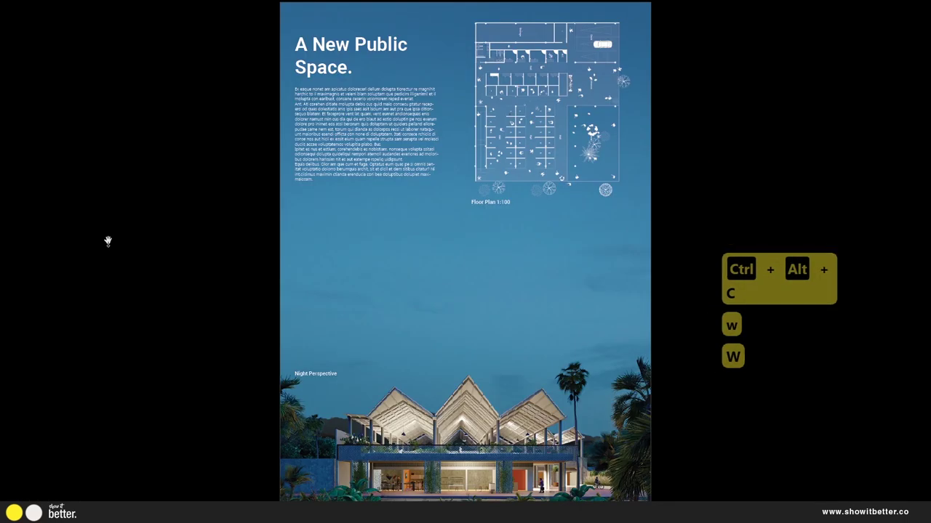
{"action": "key", "text": "w"}
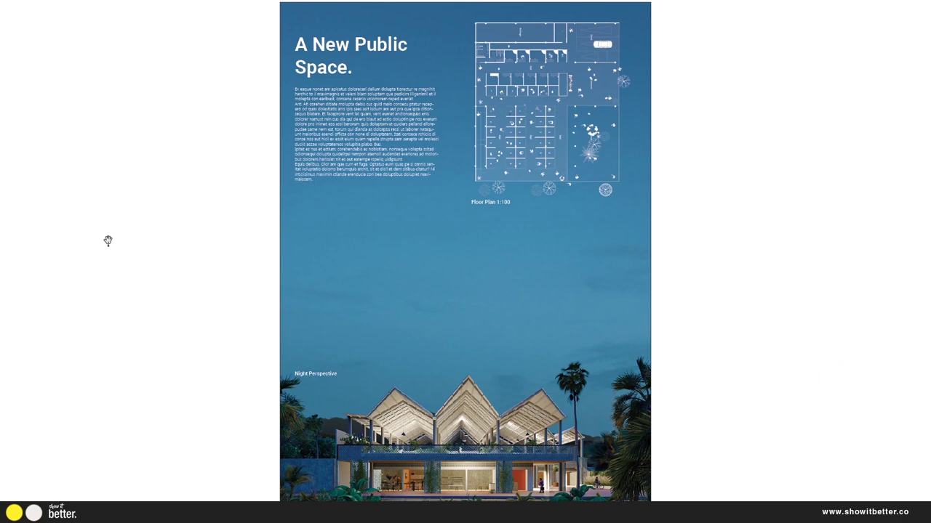
{"action": "key", "text": "Escape"}
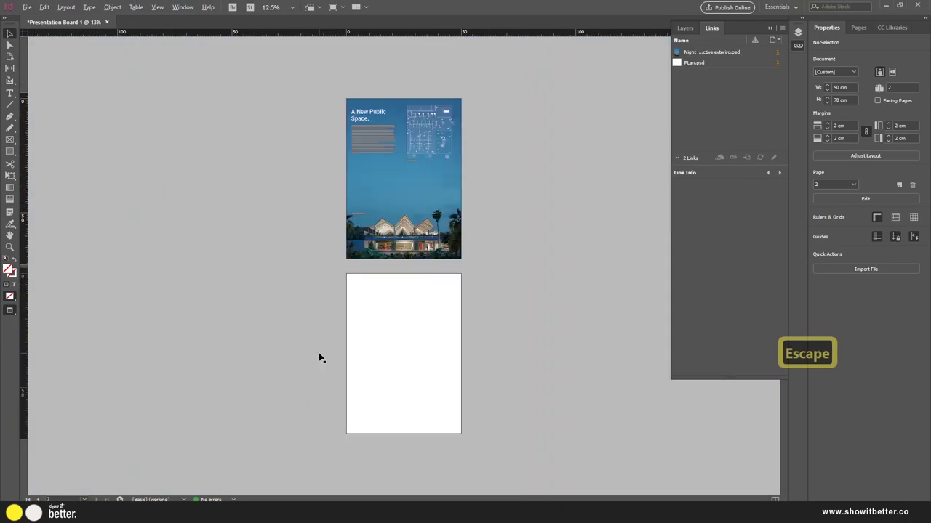
Examine the night perspective, both captions and the whole board at close and overall scale with guides hidden, ending with guides shown
{"action": "scroll", "coordinate": [486, 292], "scroll_direction": "up", "scroll_amount": 2}
{"action": "left_click_drag", "start_coordinate": [475, 252], "coordinate": [465, 484]}
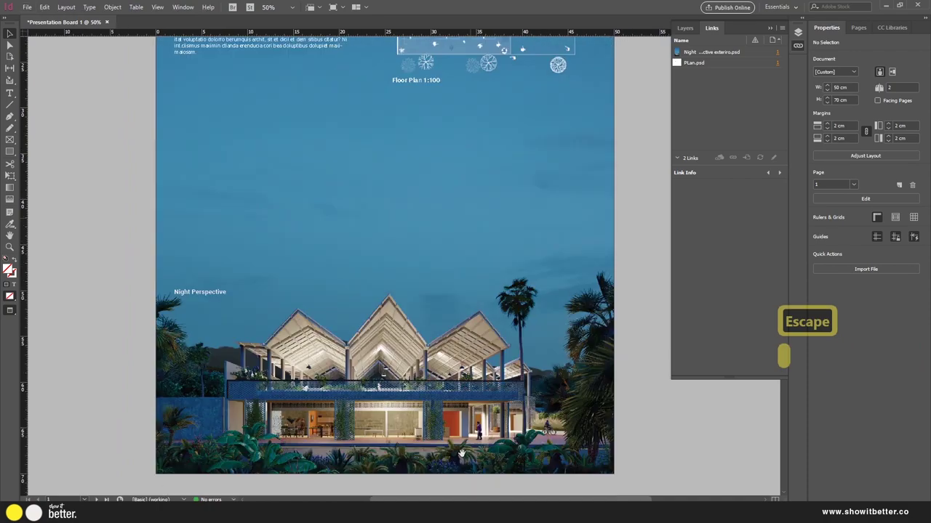
{"action": "scroll", "coordinate": [445, 448], "scroll_direction": "down", "scroll_amount": 2}
{"action": "scroll", "coordinate": [413, 326], "scroll_direction": "up", "scroll_amount": 2}
{"action": "left_click_drag", "start_coordinate": [408, 191], "coordinate": [395, 456]}
{"action": "left_click_drag", "start_coordinate": [400, 394], "coordinate": [405, 426]}
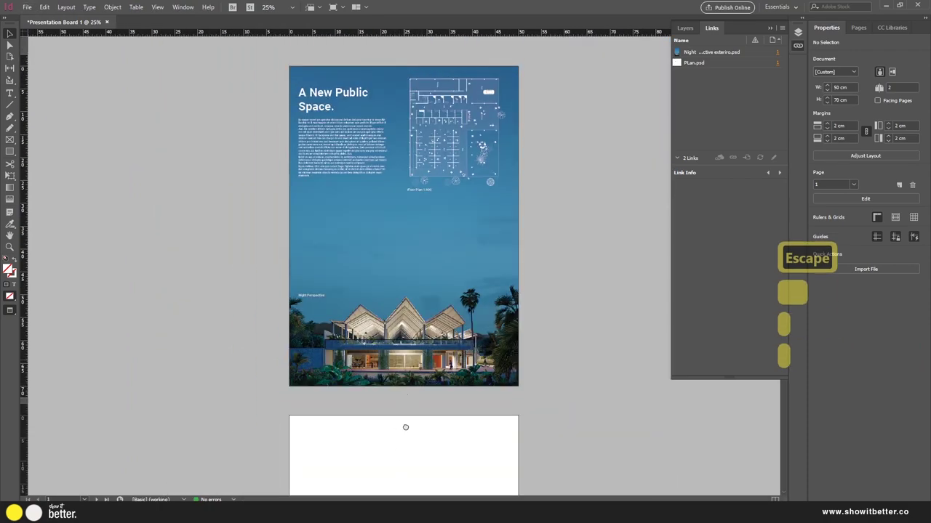
{"action": "left_click", "coordinate": [416, 282]}
{"action": "scroll", "coordinate": [395, 390], "scroll_direction": "up", "scroll_amount": 2}
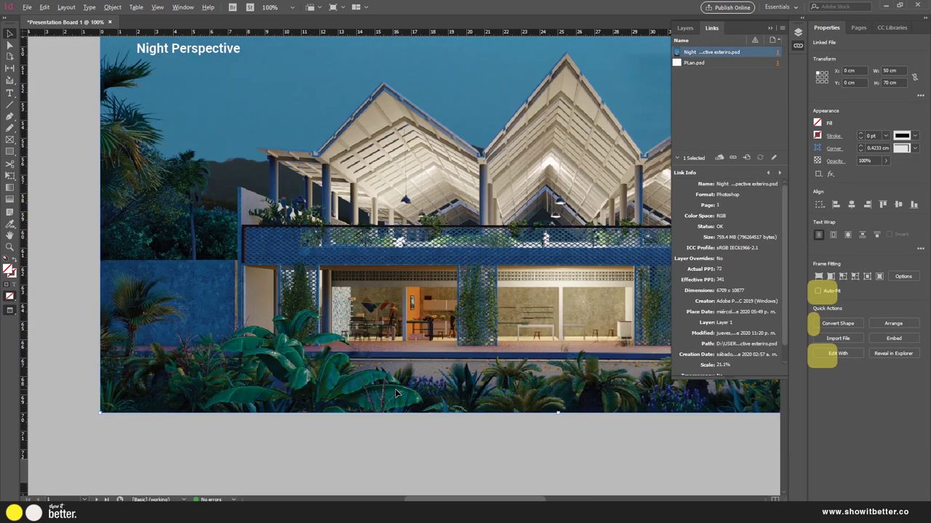
{"action": "left_click_drag", "start_coordinate": [397, 393], "coordinate": [424, 333]}
{"action": "scroll", "coordinate": [258, 374], "scroll_direction": "down", "scroll_amount": 2}
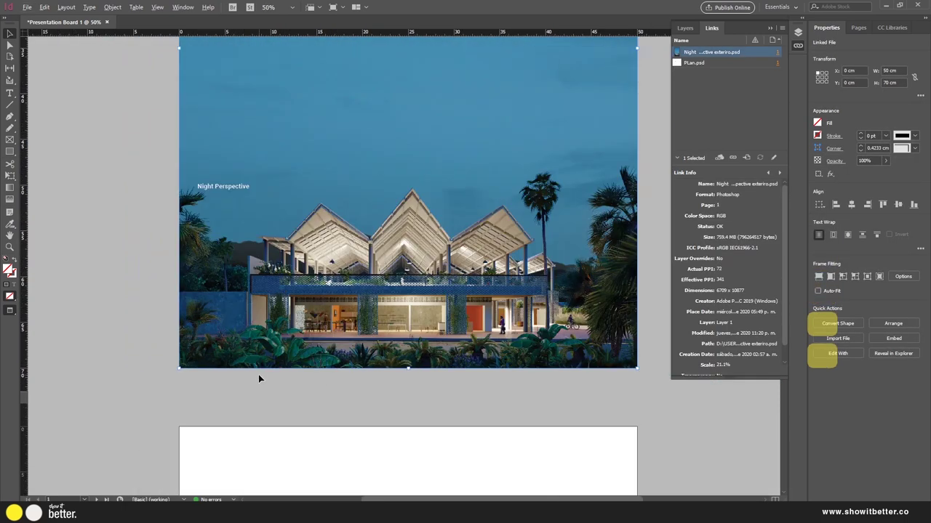
{"action": "left_click_drag", "start_coordinate": [367, 336], "coordinate": [360, 370]}
{"action": "key", "text": "w"}
{"action": "scroll", "coordinate": [277, 267], "scroll_direction": "down", "scroll_amount": 2}
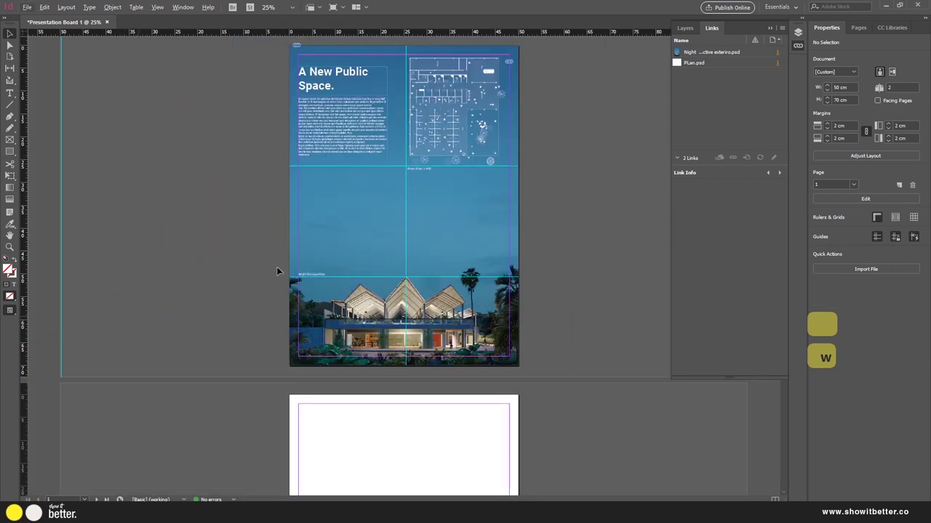
{"action": "left_click", "coordinate": [398, 241]}
{"action": "mouse_move", "coordinate": [390, 238]}
{"action": "left_mouse_down"}
{"action": "mouse_move", "coordinate": [390, 249]}
{"action": "mouse_move", "coordinate": [393, 238]}
{"action": "left_mouse_up"}
{"action": "key", "text": "ctrl+z"}
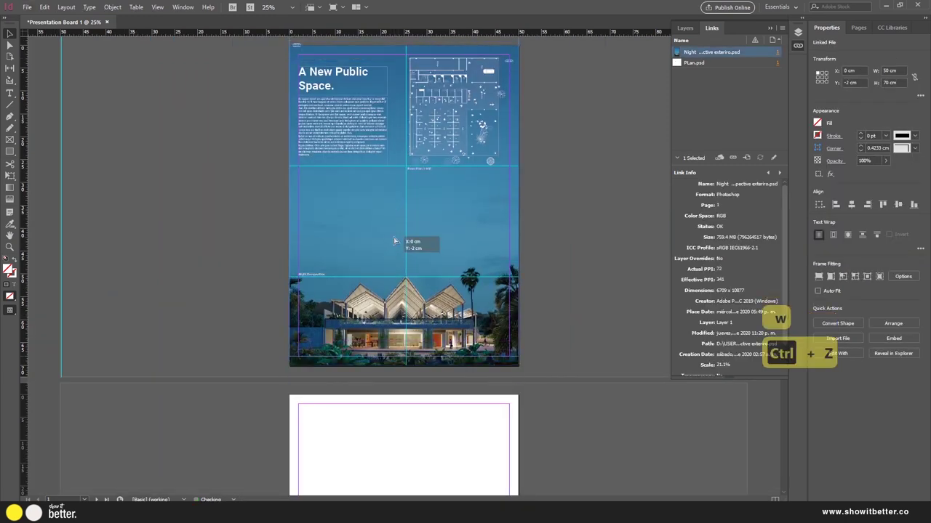
{"action": "key", "text": "ctrl+z"}
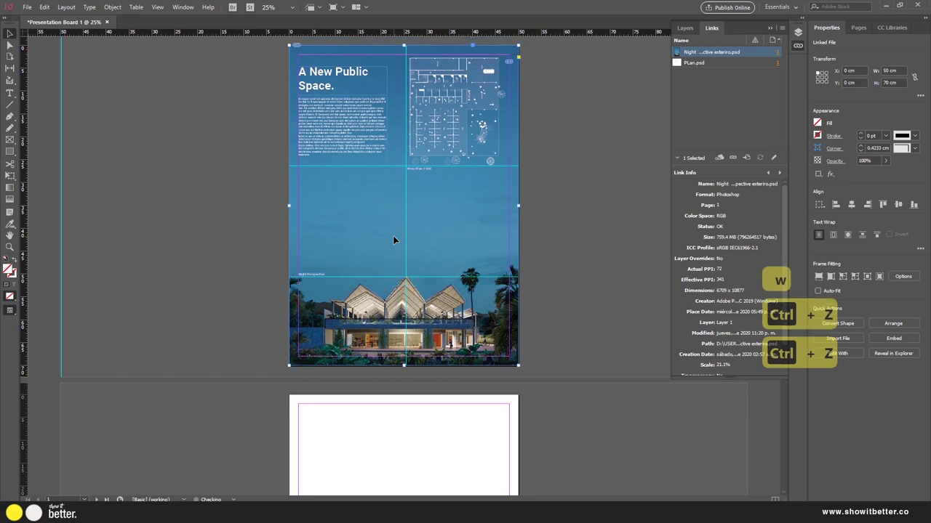
{"action": "left_click", "coordinate": [243, 247]}
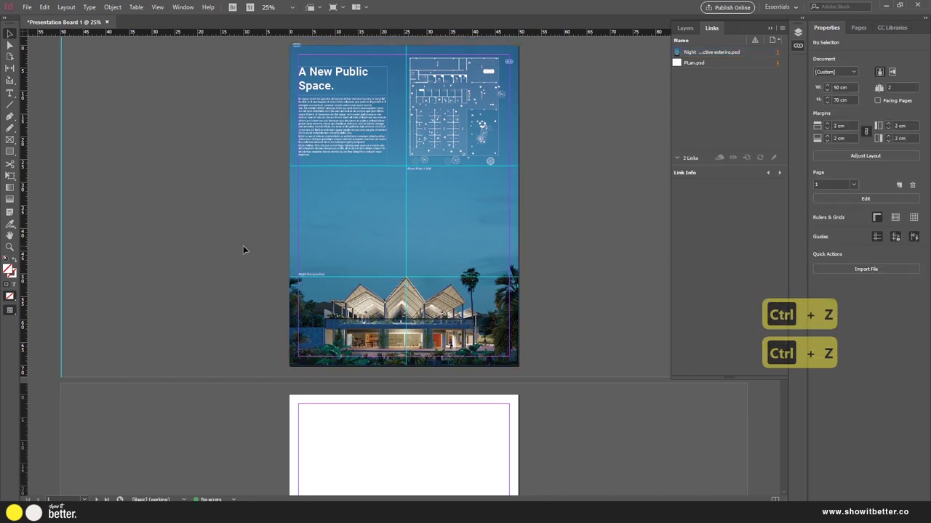
{"action": "key", "text": "w"}
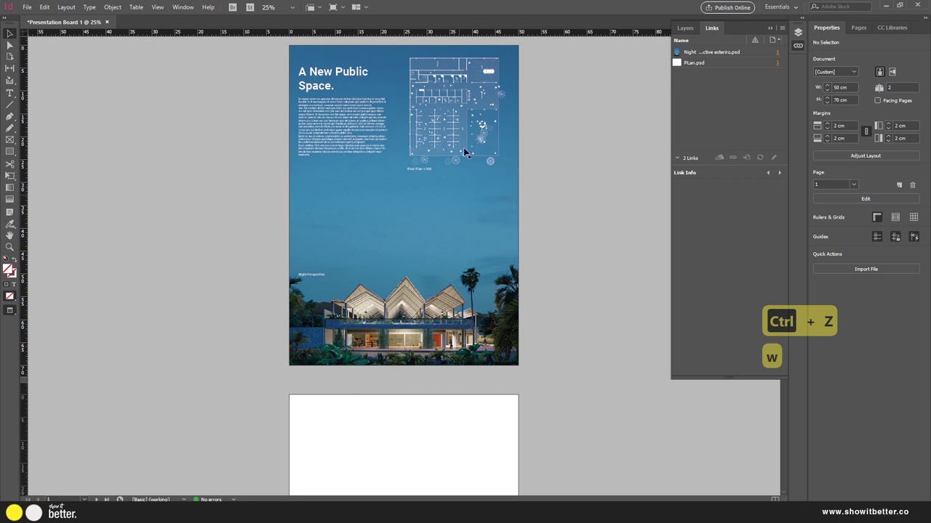
{"action": "key", "text": "w"}
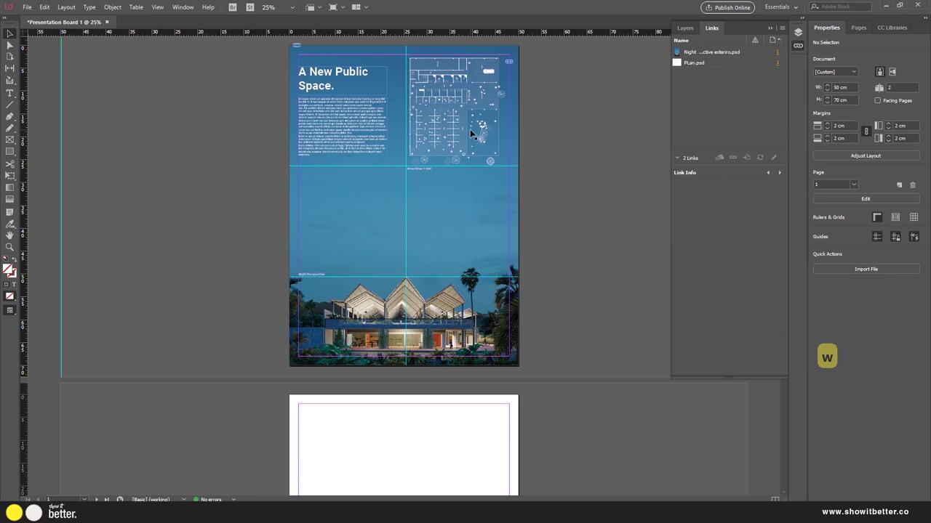
Try the floor plan in the middle-right cell of the guide grid and preview the board without guides
{"action": "left_click_drag", "start_coordinate": [469, 129], "coordinate": [478, 238]}
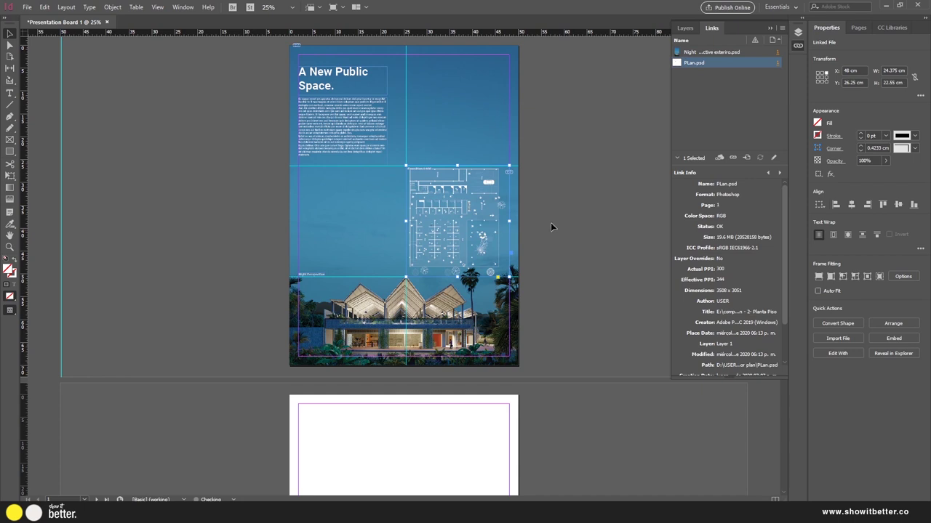
{"action": "key", "text": "w"}
{"action": "left_click", "coordinate": [580, 218]}
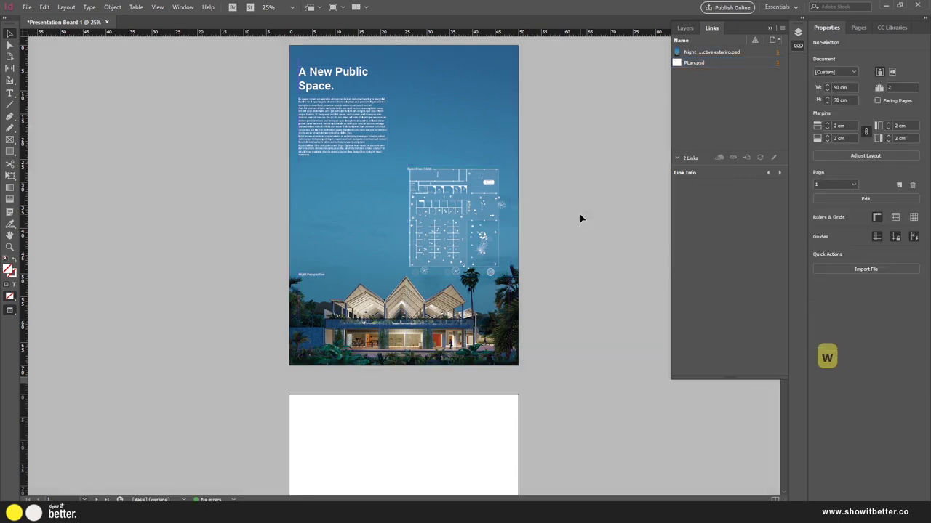
{"action": "key", "text": "w"}
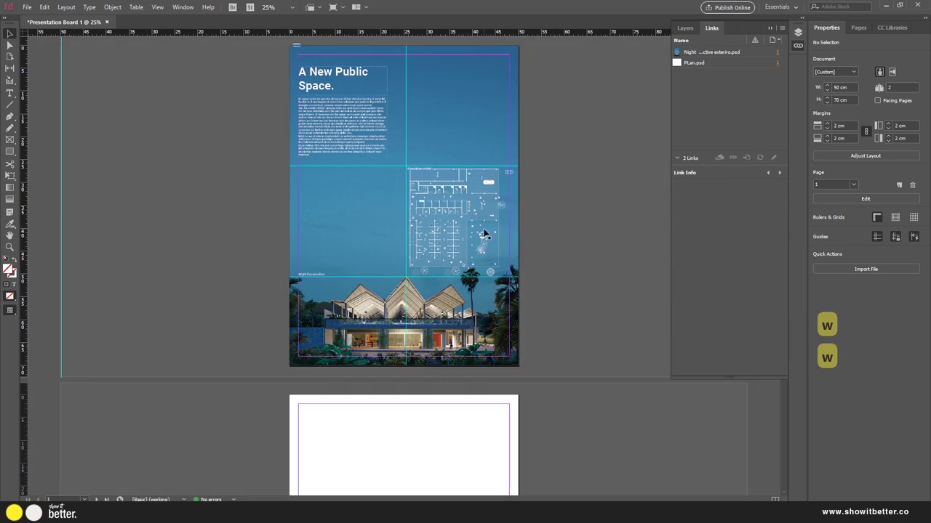
Try the floor plan in the middle-left cell beneath the body text and preview the board without guides
{"action": "left_click_drag", "start_coordinate": [482, 235], "coordinate": [363, 241]}
{"action": "key", "text": "w"}
{"action": "left_click", "coordinate": [598, 207]}
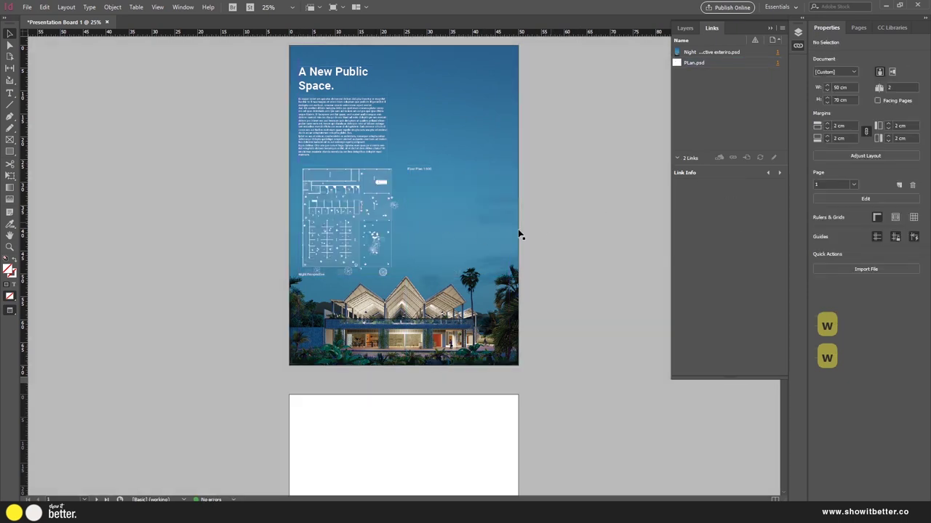
{"action": "key", "text": "ctrl+minus"}
{"action": "key", "text": "ctrl+equal"}
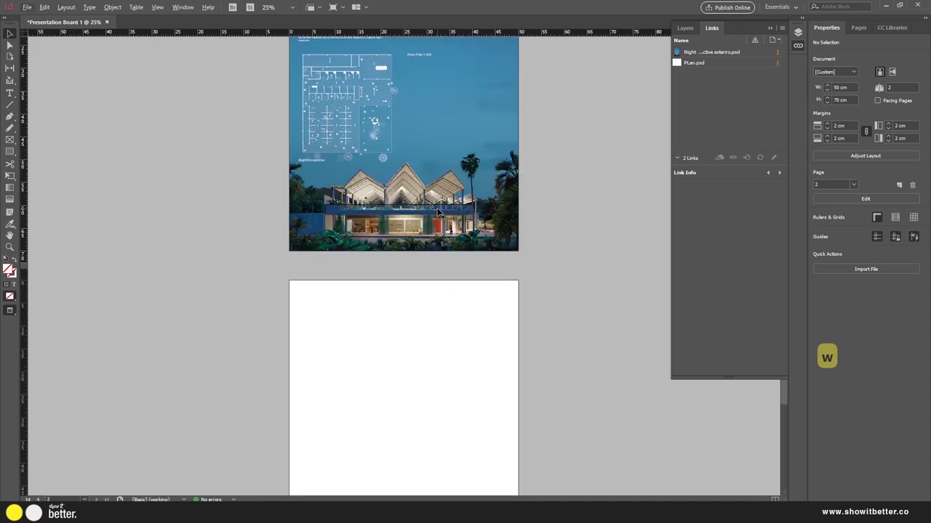
{"action": "scroll", "coordinate": [437, 211], "scroll_direction": "up", "scroll_amount": 4}
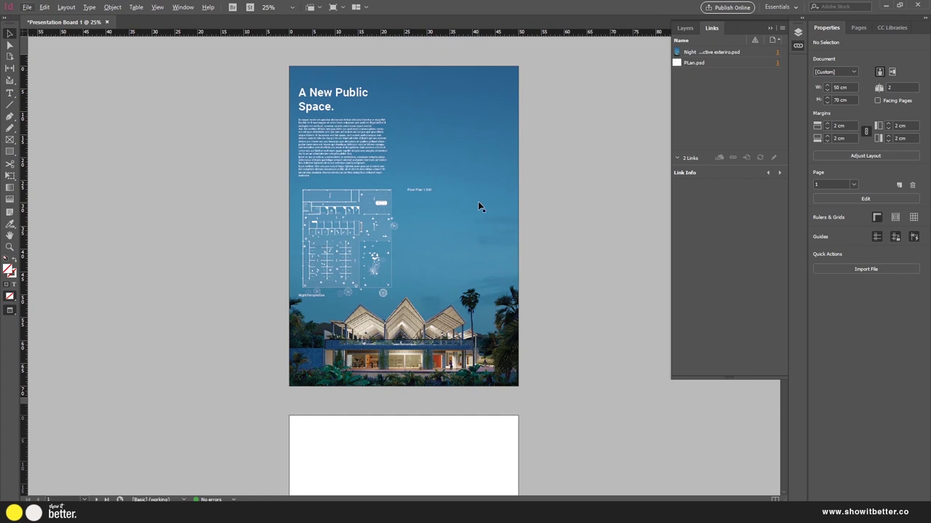
{"action": "key", "text": "alt+w"}
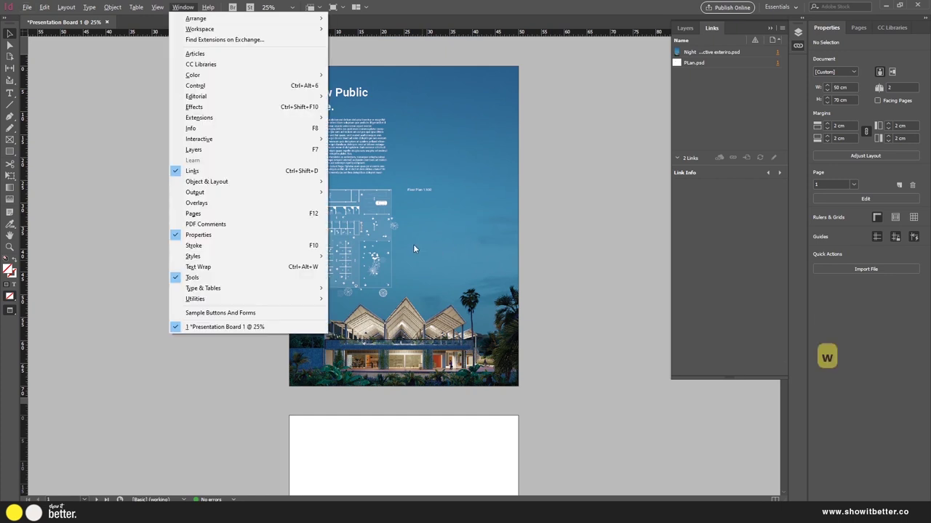
Undo both floor plan moves to restore its place beside the title, and toggle the guides
{"action": "key", "text": "w"}
{"action": "key", "text": "ctrl+z"}
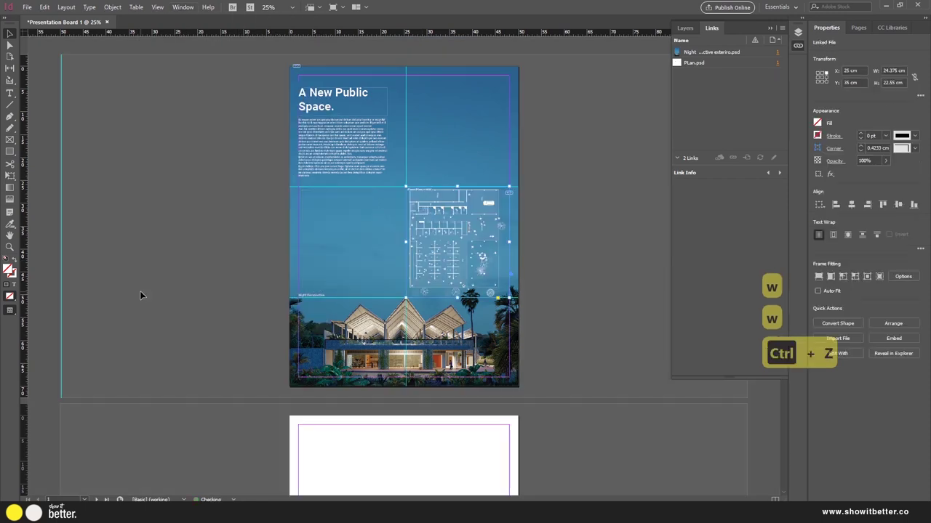
{"action": "key", "text": "ctrl+z"}
{"action": "left_click", "coordinate": [155, 271]}
{"action": "key", "text": "w"}
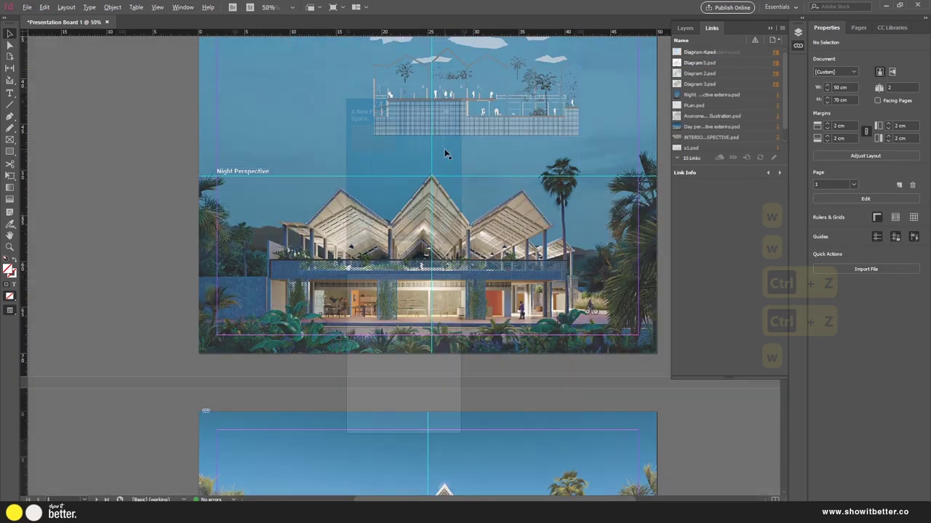
Delete the s1.psd section drawing from the area between the floor plan caption and the night perspective
{"action": "scroll", "coordinate": [313, 262], "scroll_direction": "up", "scroll_amount": 5}
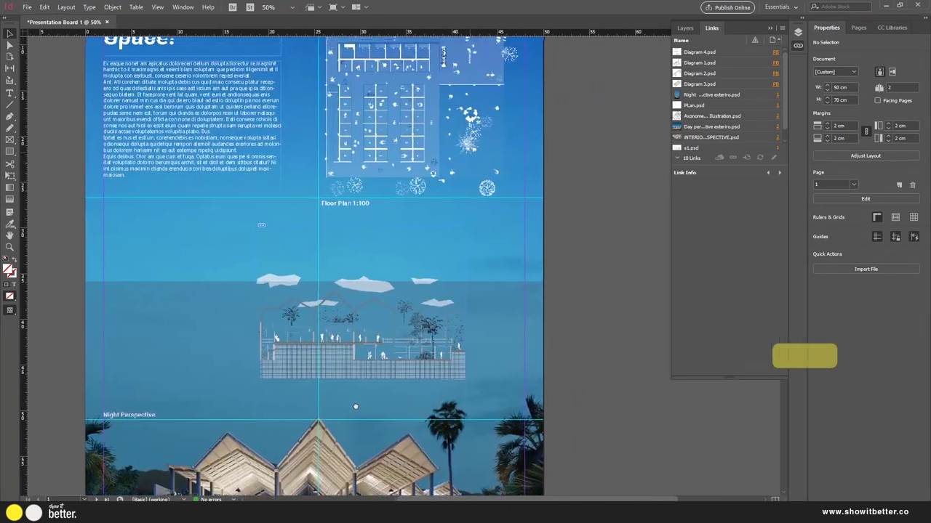
{"action": "left_click_drag", "start_coordinate": [355, 406], "coordinate": [352, 425]}
{"action": "left_click", "coordinate": [413, 361]}
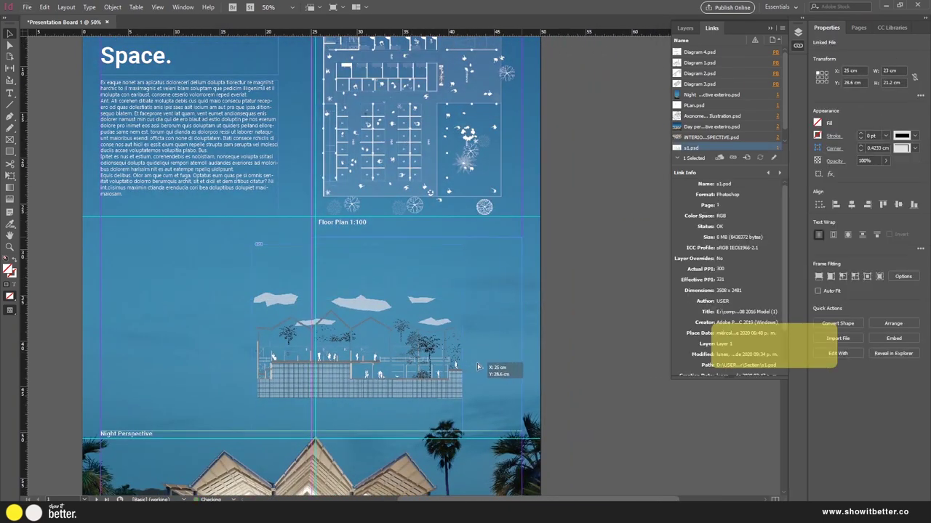
{"action": "left_click_drag", "start_coordinate": [477, 368], "coordinate": [477, 367]}
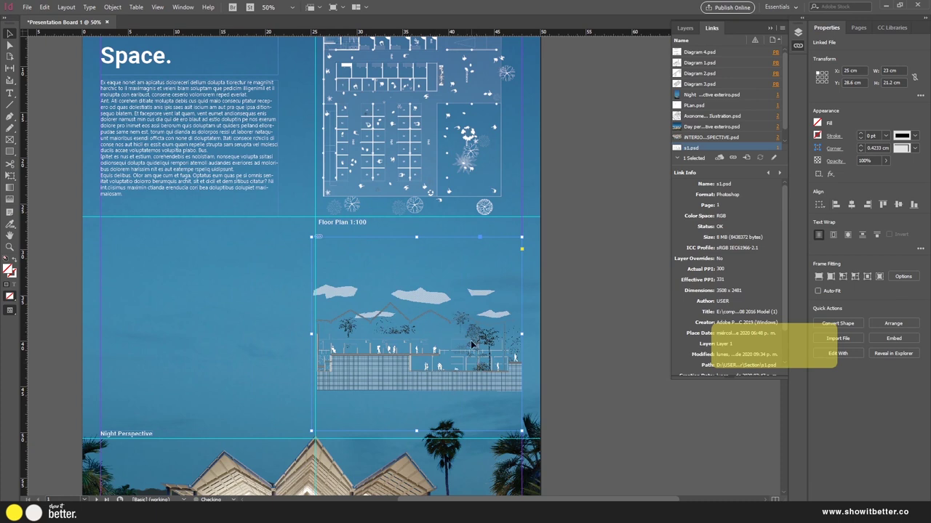
{"action": "key", "text": "Delete"}
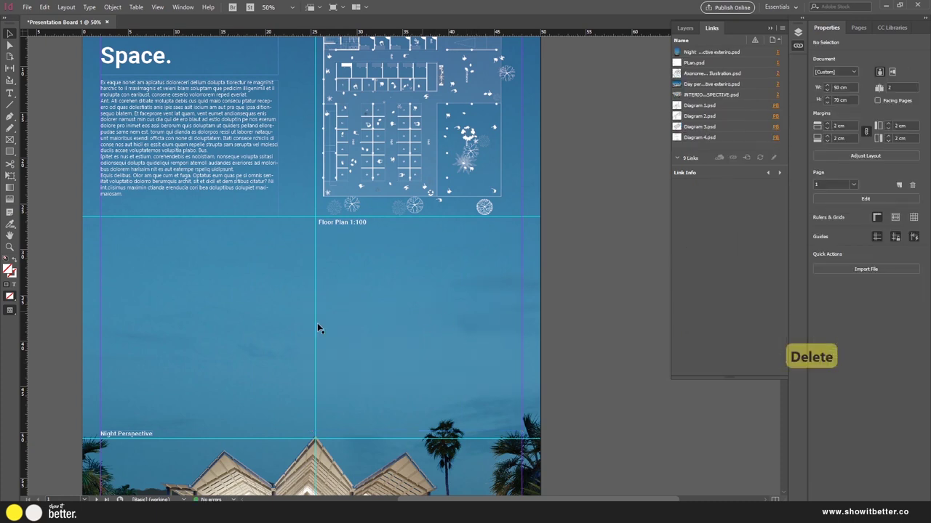
Place section white.psd from the project's Section folder below the floor plan caption, about 22.55 x 15.95 cm at X 25.45, Y 28.7 cm
{"action": "mouse_move", "coordinate": [236, 518]}
{"action": "left_click", "coordinate": [133, 469]}
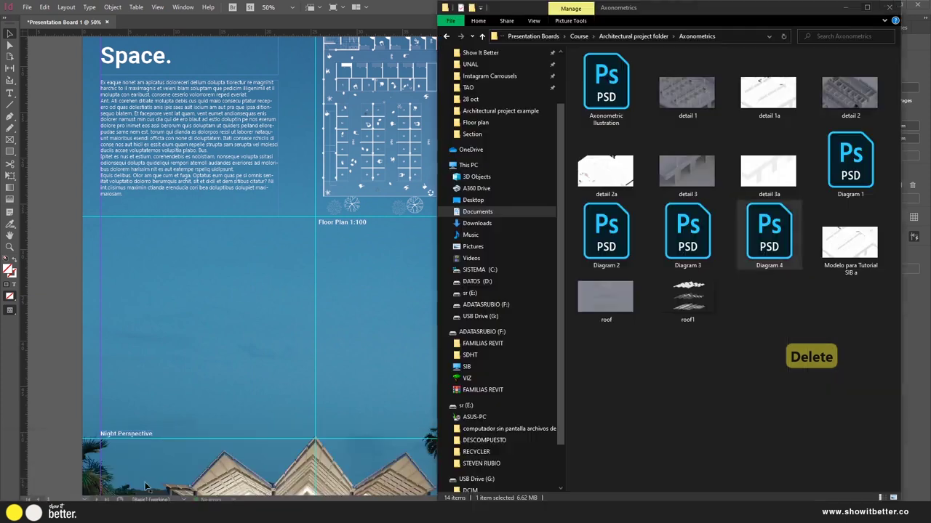
{"action": "left_click", "coordinate": [630, 39]}
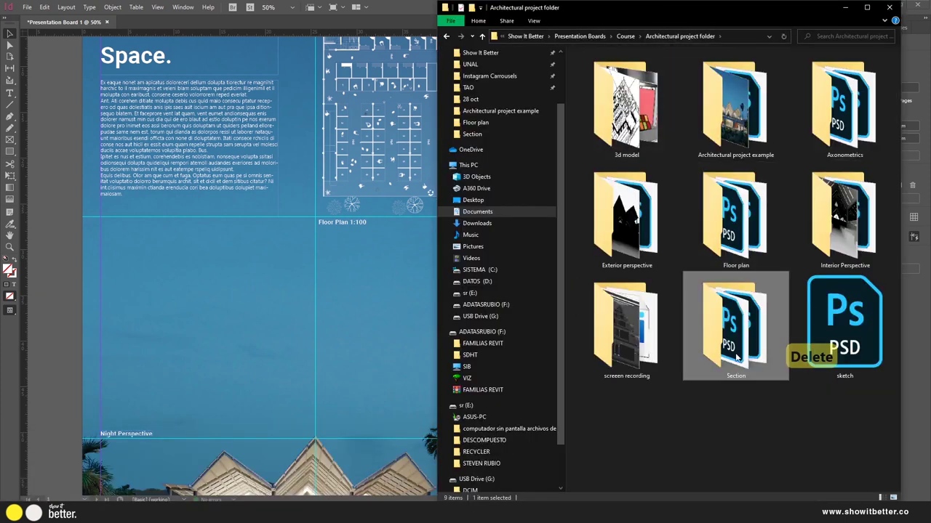
{"action": "double_click", "coordinate": [760, 314]}
{"action": "left_click", "coordinate": [630, 88]}
{"action": "left_click_drag", "start_coordinate": [629, 87], "coordinate": [63, 313]}
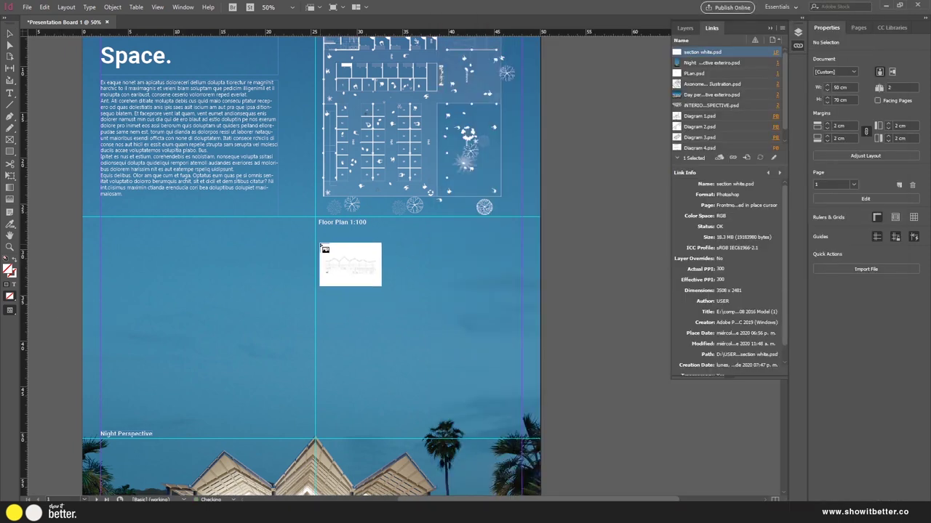
{"action": "left_click_drag", "start_coordinate": [316, 238], "coordinate": [522, 415]}
{"action": "left_click", "coordinate": [584, 348]}
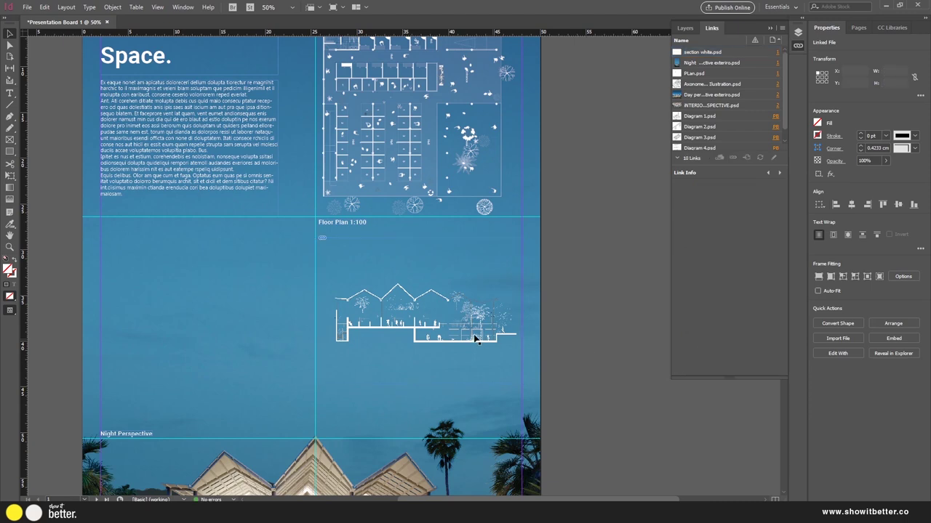
Switch the placed white section's display performance to High Quality Display
{"action": "scroll", "coordinate": [474, 337], "scroll_direction": "up", "scroll_amount": 4}
{"action": "right_click", "coordinate": [471, 328]}
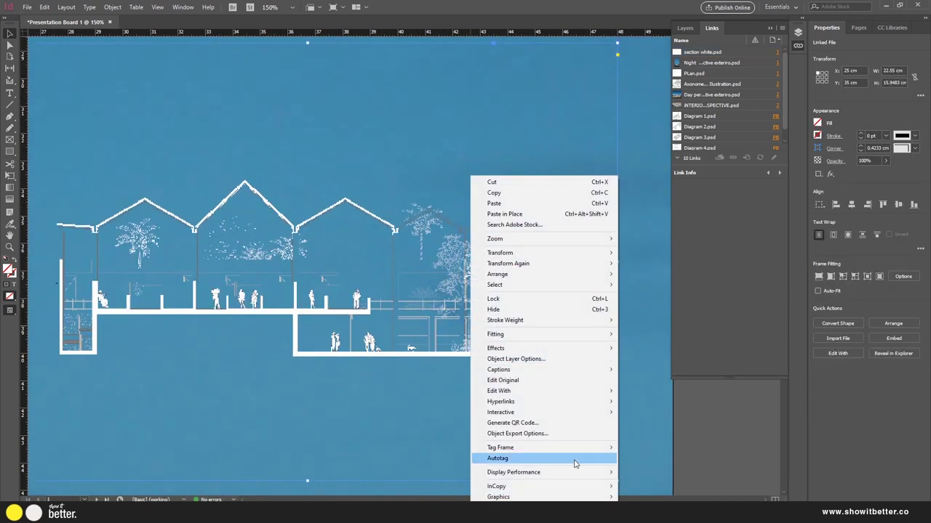
{"action": "left_click", "coordinate": [654, 492]}
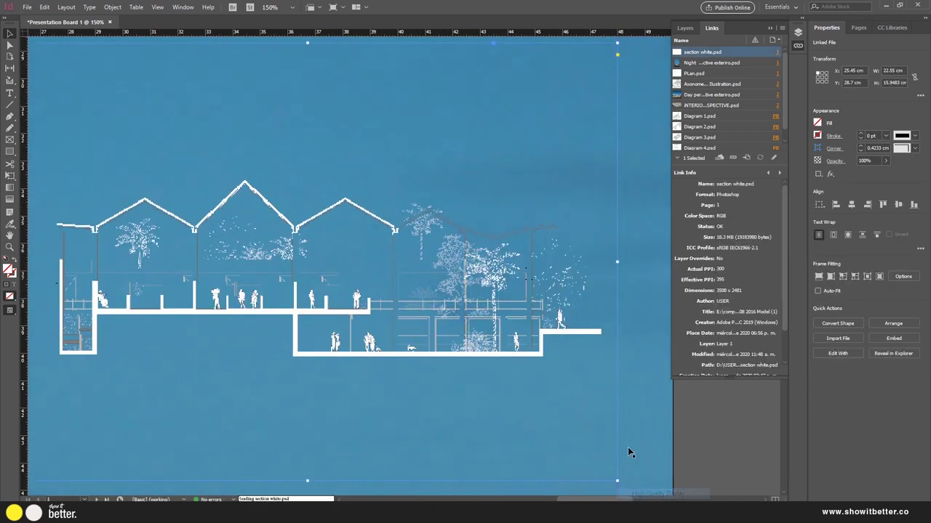
Examine the white section drawing's line detail up close, and check it on the board with and without guides
{"action": "left_click", "coordinate": [698, 426]}
{"action": "scroll", "coordinate": [430, 343], "scroll_direction": "up", "scroll_amount": 5}
{"action": "scroll", "coordinate": [426, 341], "scroll_direction": "up", "scroll_amount": 3}
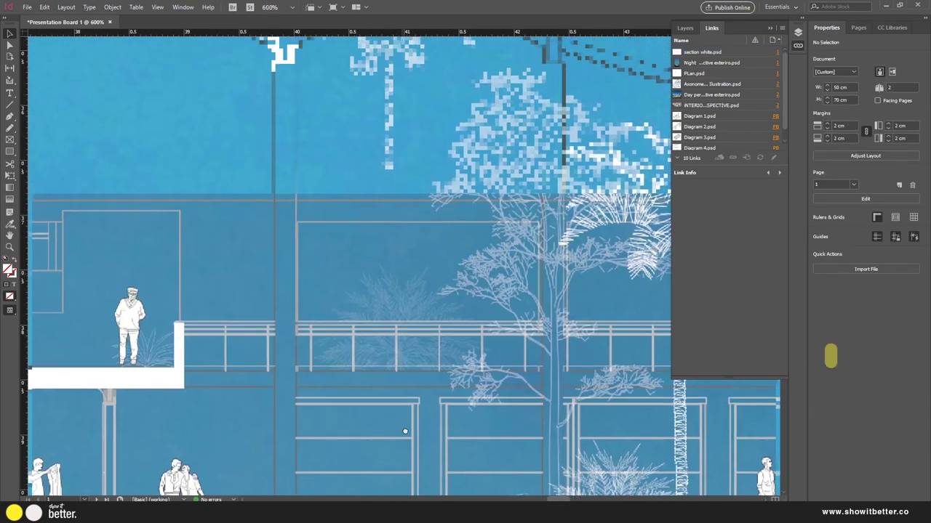
{"action": "scroll", "coordinate": [405, 434], "scroll_direction": "down", "scroll_amount": 3}
{"action": "scroll", "coordinate": [255, 299], "scroll_direction": "up", "scroll_amount": 1}
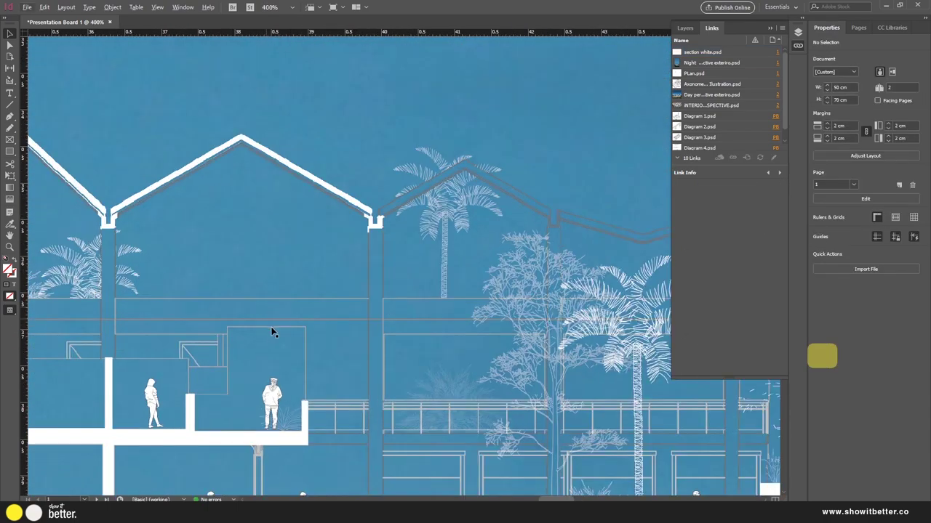
{"action": "left_click_drag", "start_coordinate": [272, 332], "coordinate": [571, 267]}
{"action": "scroll", "coordinate": [483, 325], "scroll_direction": "down", "scroll_amount": 2}
{"action": "scroll", "coordinate": [484, 329], "scroll_direction": "down", "scroll_amount": 4}
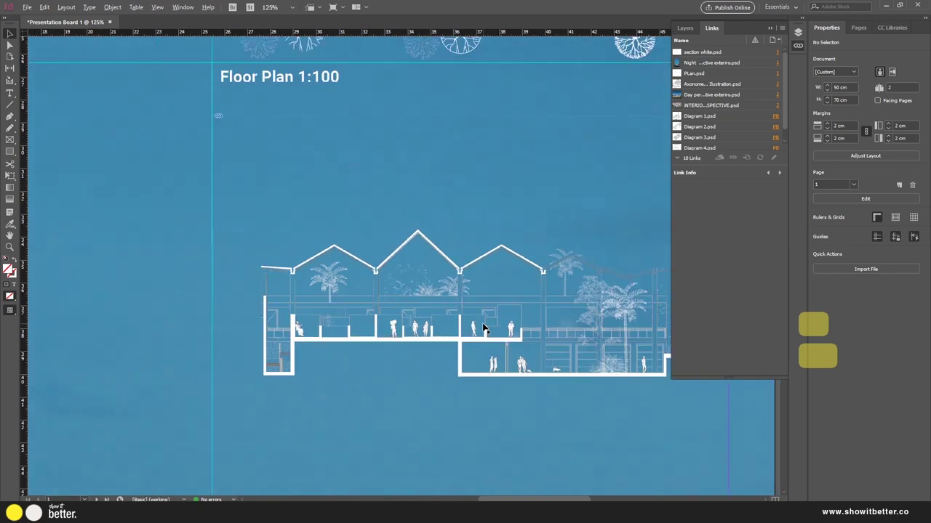
{"action": "left_click_drag", "start_coordinate": [475, 318], "coordinate": [441, 301]}
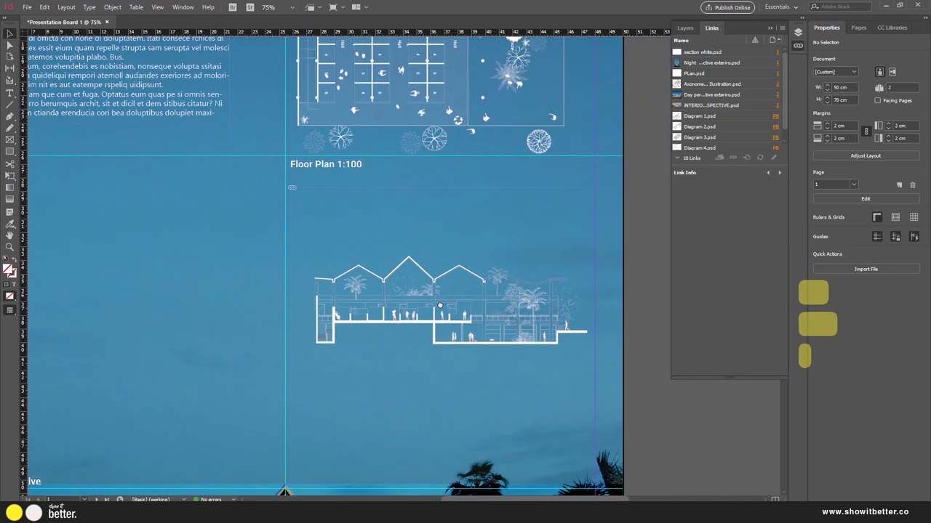
{"action": "key", "text": "w"}
{"action": "key", "text": "w"}
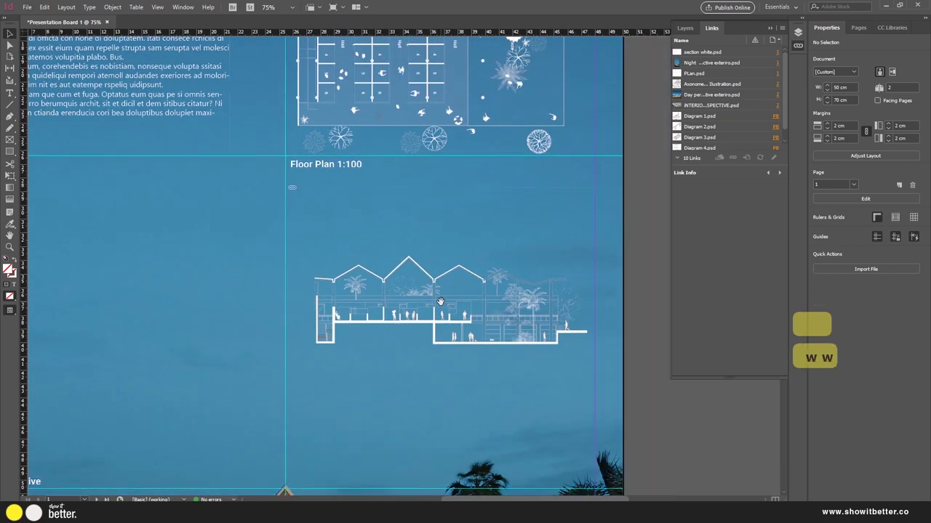
Enlarge the section image inside its frame to slightly over 24.68 cm wide, filling the column, and preview the board without guides
{"action": "left_click", "coordinate": [518, 307]}
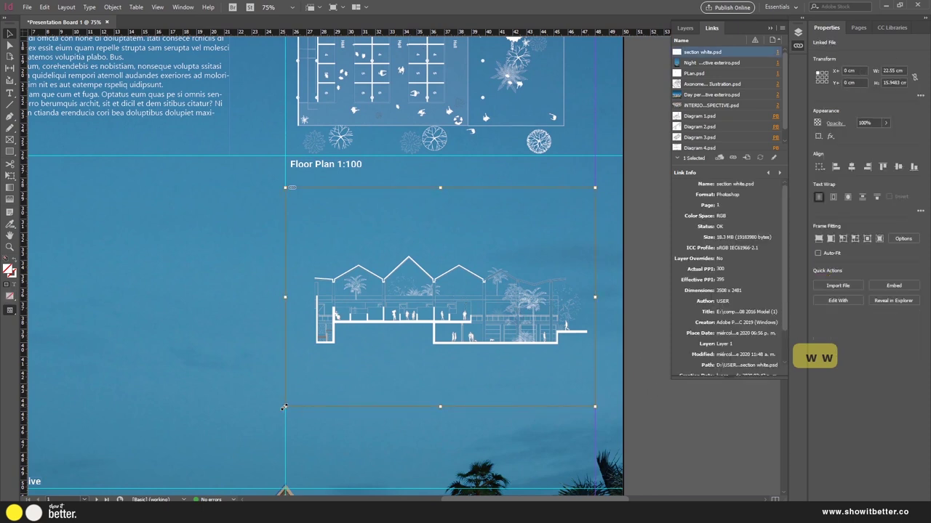
{"action": "left_click_drag", "start_coordinate": [283, 408], "coordinate": [260, 417]}
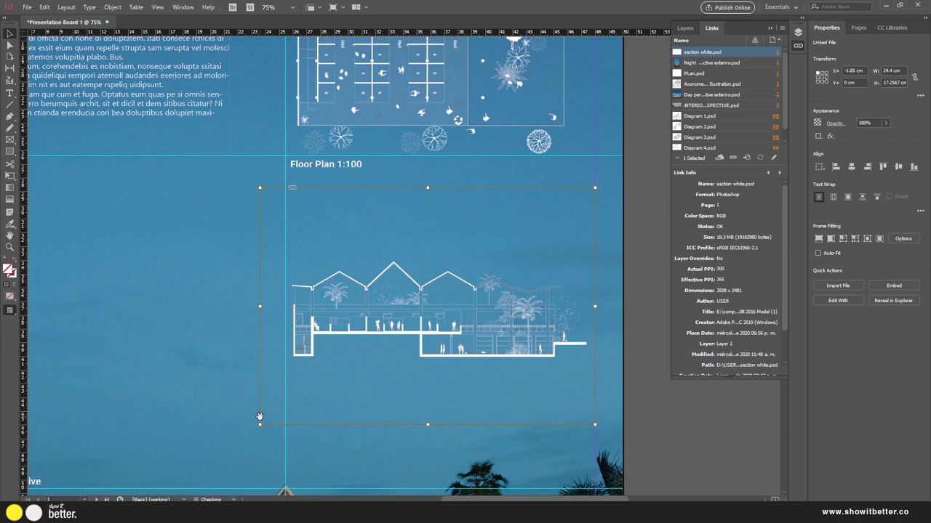
{"action": "left_click_drag", "start_coordinate": [594, 189], "coordinate": [598, 184]}
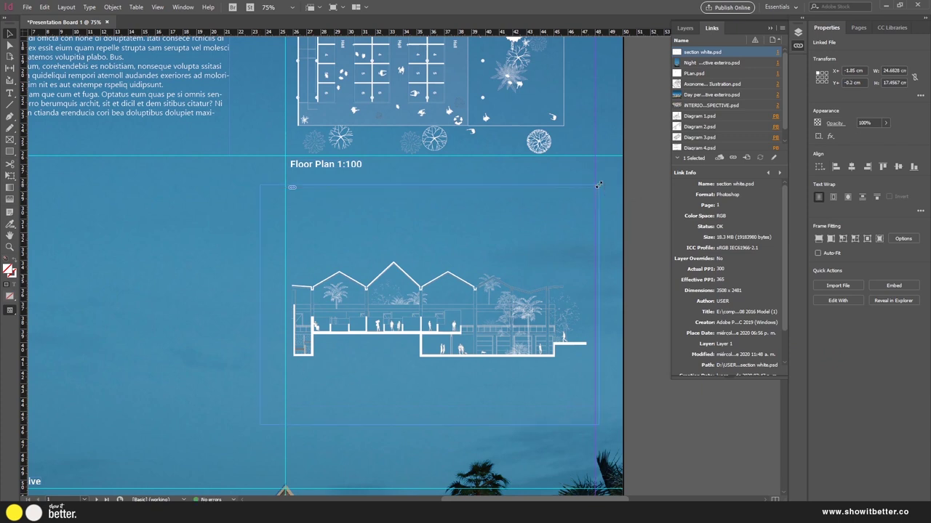
{"action": "left_click_drag", "start_coordinate": [258, 427], "coordinate": [256, 428]}
{"action": "left_click", "coordinate": [639, 351]}
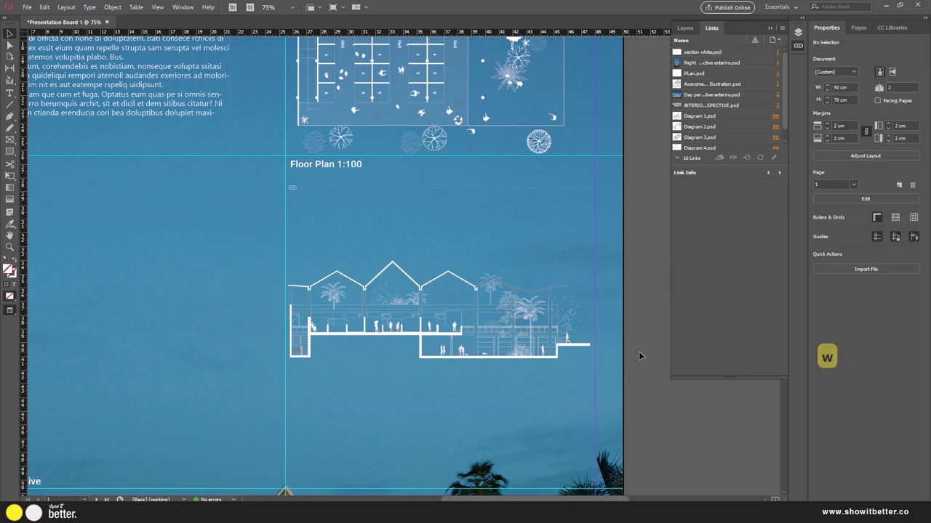
{"action": "key", "text": "ctrl+minus"}
{"action": "key", "text": "ctrl+minus"}
{"action": "scroll", "coordinate": [609, 357], "scroll_direction": "up", "scroll_amount": 1}
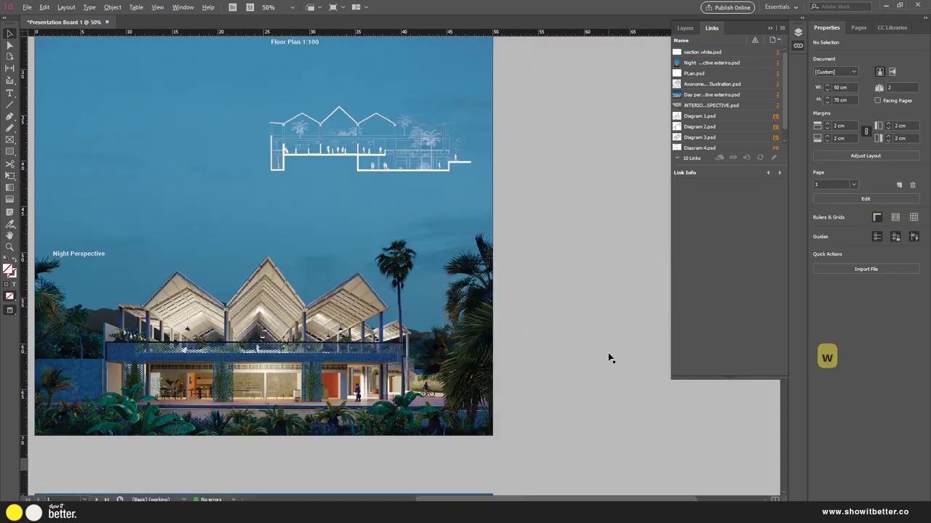
{"action": "key", "text": "alt+w"}
{"action": "left_click", "coordinate": [565, 267]}
{"action": "key", "text": "w"}
Copy the Floor Plan 1:100 caption below the section drawing at X 25.8, Y 42.9 cm, and change it to "Section 1:100"
{"action": "left_click_drag", "start_coordinate": [504, 216], "coordinate": [619, 435]}
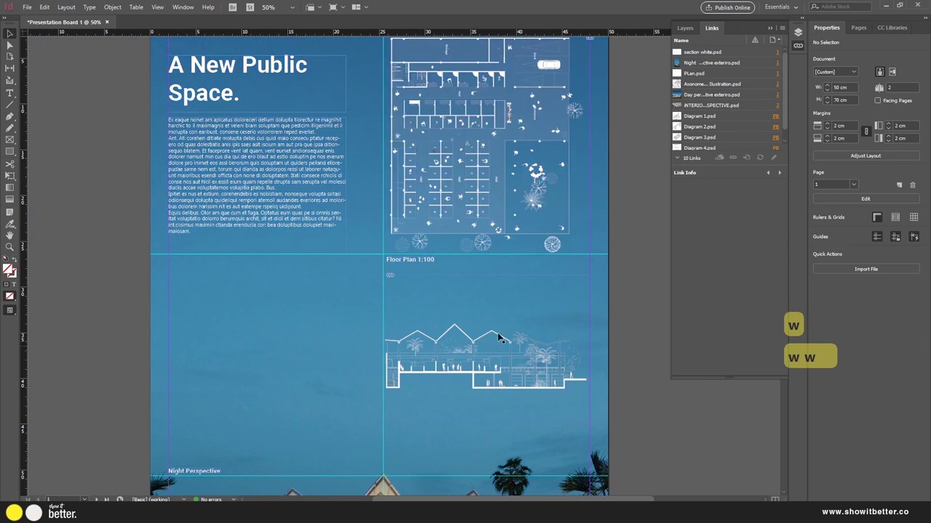
{"action": "left_click", "coordinate": [425, 263]}
{"action": "left_click", "coordinate": [422, 260]}
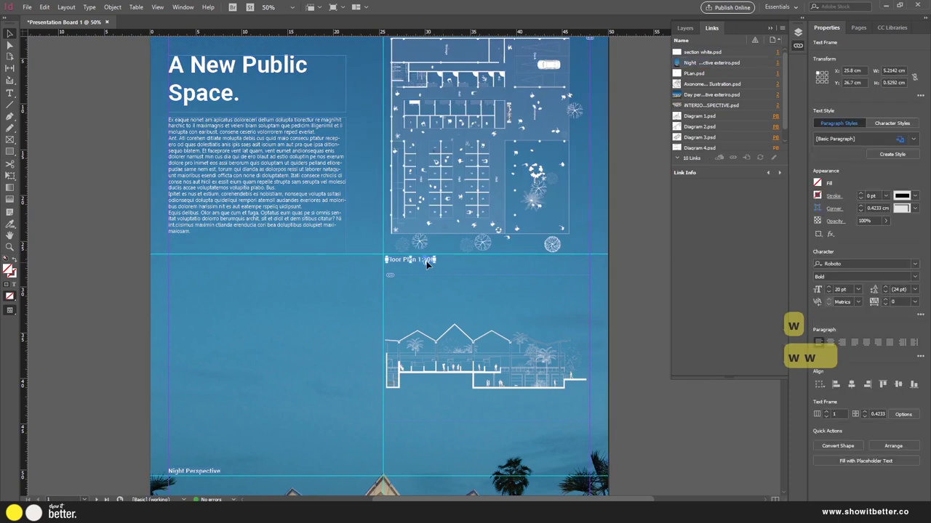
{"action": "left_click_drag", "start_coordinate": [418, 264], "coordinate": [412, 414]}
{"action": "scroll", "coordinate": [412, 414], "scroll_direction": "up", "scroll_amount": 5}
{"action": "double_click", "coordinate": [418, 393]}
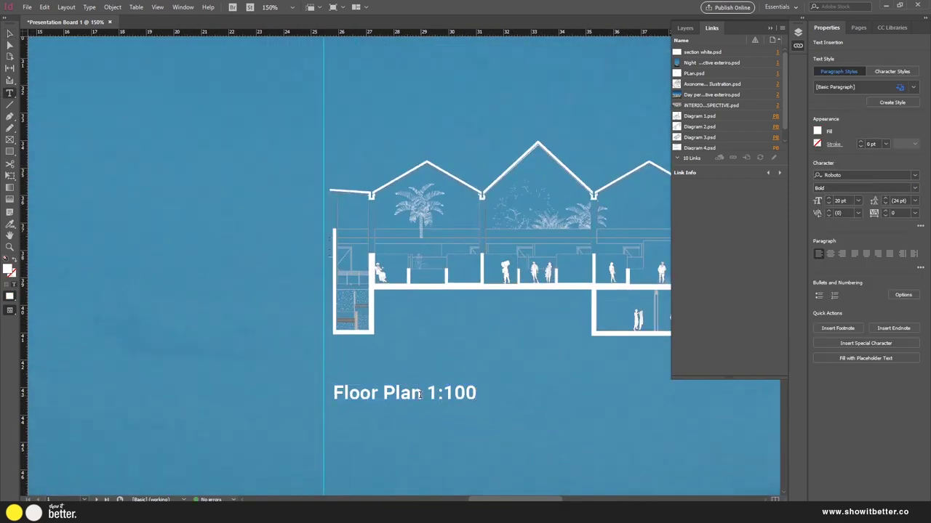
{"action": "type", "text": "Section"}
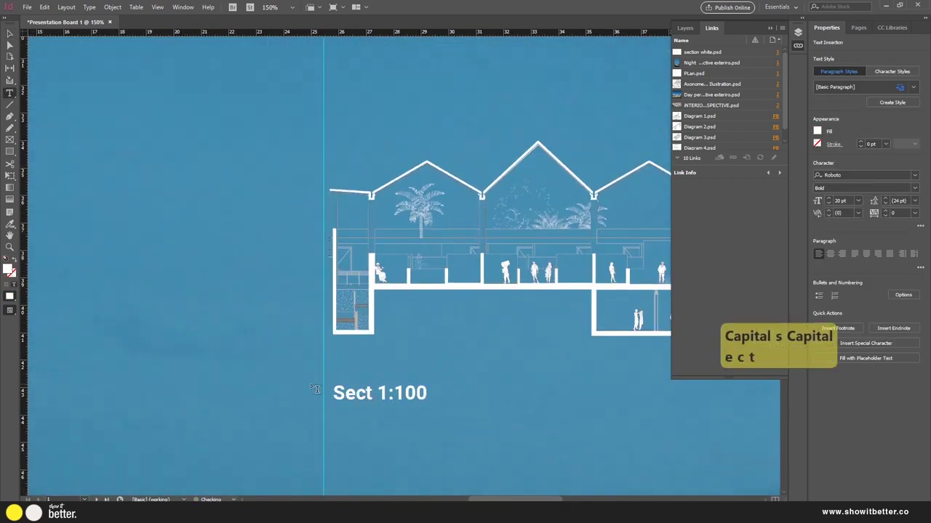
{"action": "right_click", "coordinate": [316, 390]}
{"action": "left_click", "coordinate": [9, 34]}
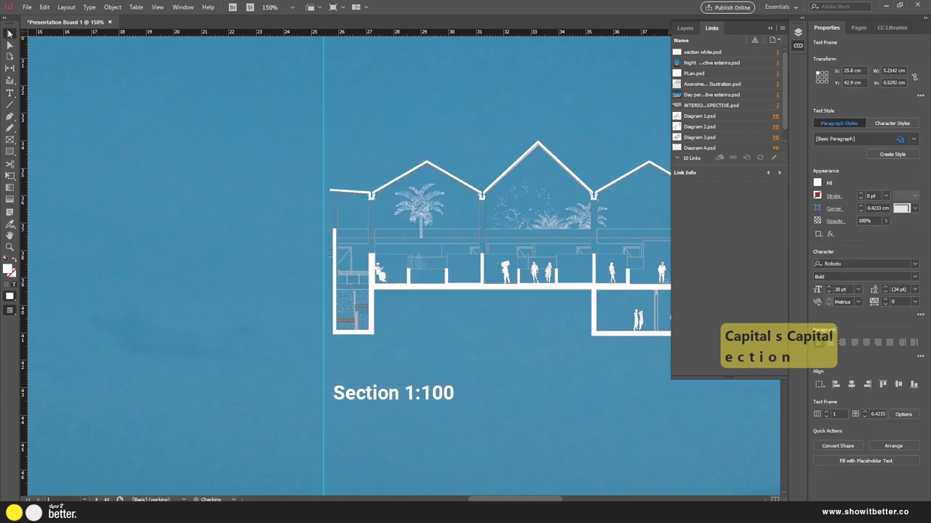
Preview the whole first board without guides to check how the section drawing and its caption fit the layout
{"action": "scroll", "coordinate": [391, 290], "scroll_direction": "down", "scroll_amount": 3}
{"action": "scroll", "coordinate": [391, 294], "scroll_direction": "down", "scroll_amount": 2}
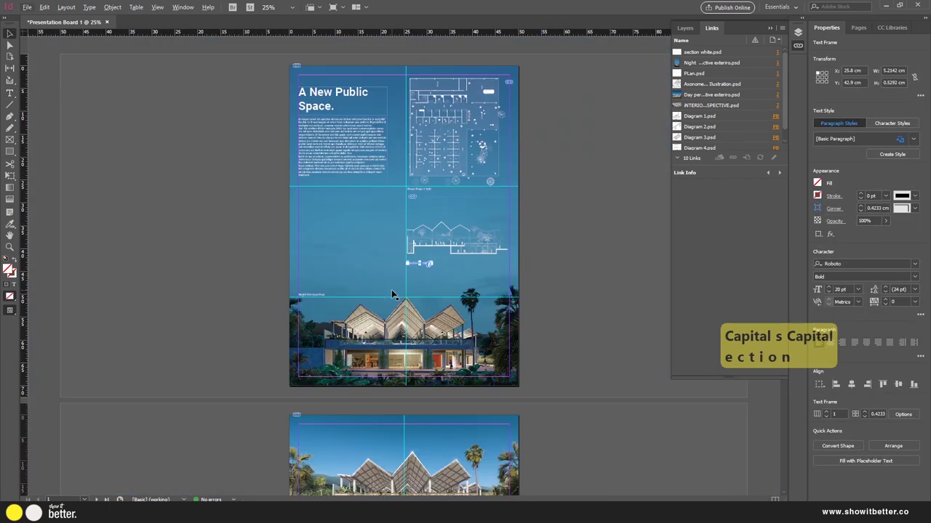
{"action": "left_click", "coordinate": [553, 234]}
{"action": "key", "text": "w"}
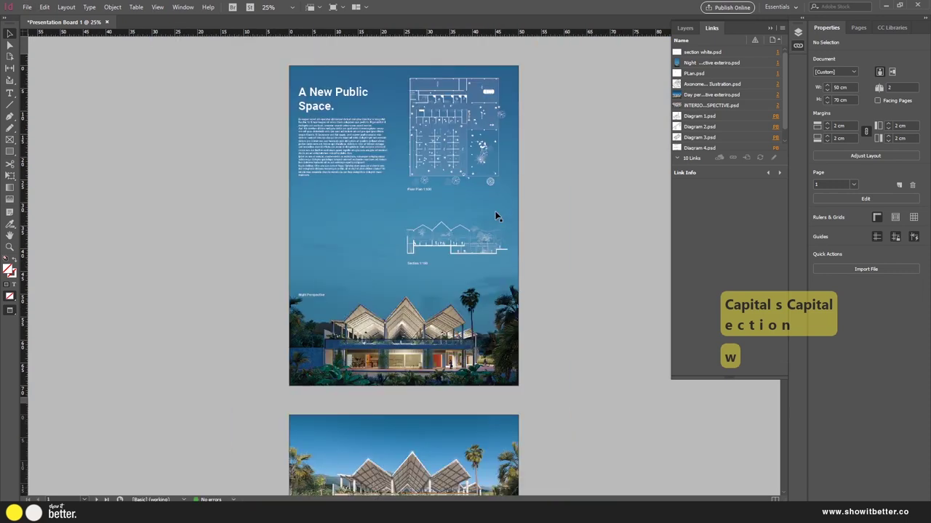
{"action": "key", "text": "space"}
{"action": "left_click_drag", "start_coordinate": [476, 253], "coordinate": [476, 253]}
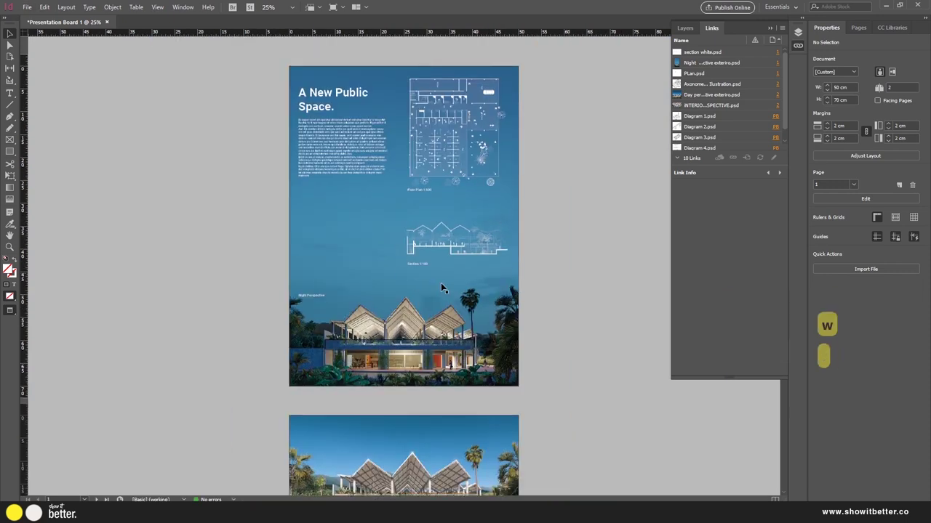
{"action": "key", "text": "w"}
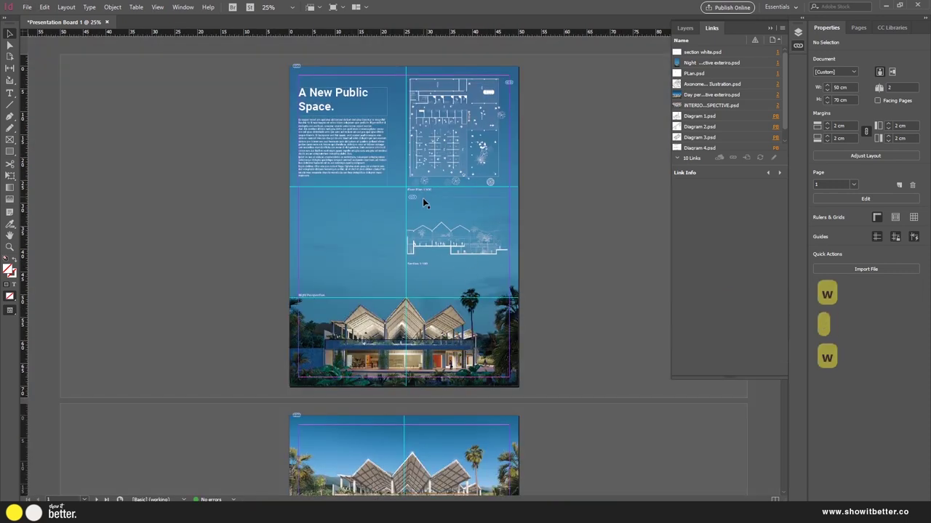
{"action": "scroll", "coordinate": [433, 235], "scroll_direction": "up", "scroll_amount": 1}
{"action": "scroll", "coordinate": [470, 247], "scroll_direction": "down", "scroll_amount": 1}
Widen the section frame to 46 cm, reaching the page's inner margin at X 2 cm, and fill the frame proportionally
{"action": "left_click", "coordinate": [470, 247]}
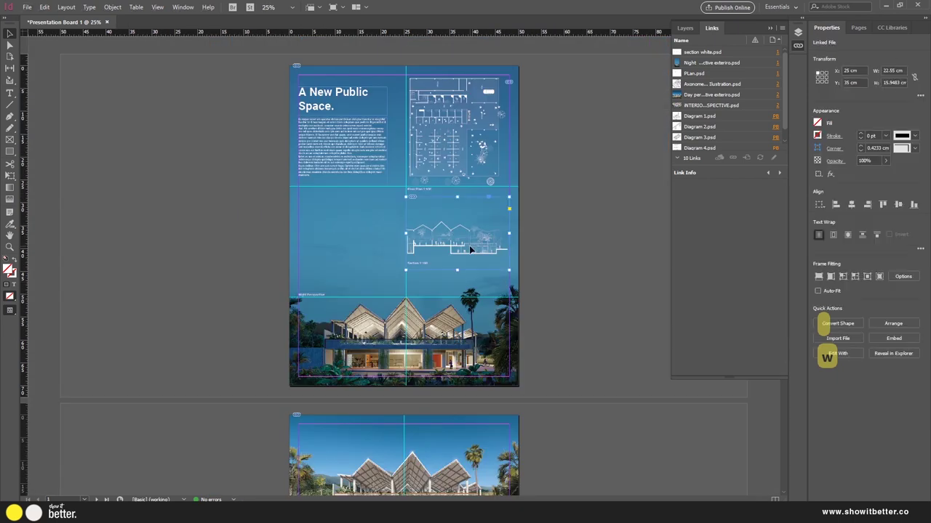
{"action": "left_click_drag", "start_coordinate": [405, 233], "coordinate": [298, 233]}
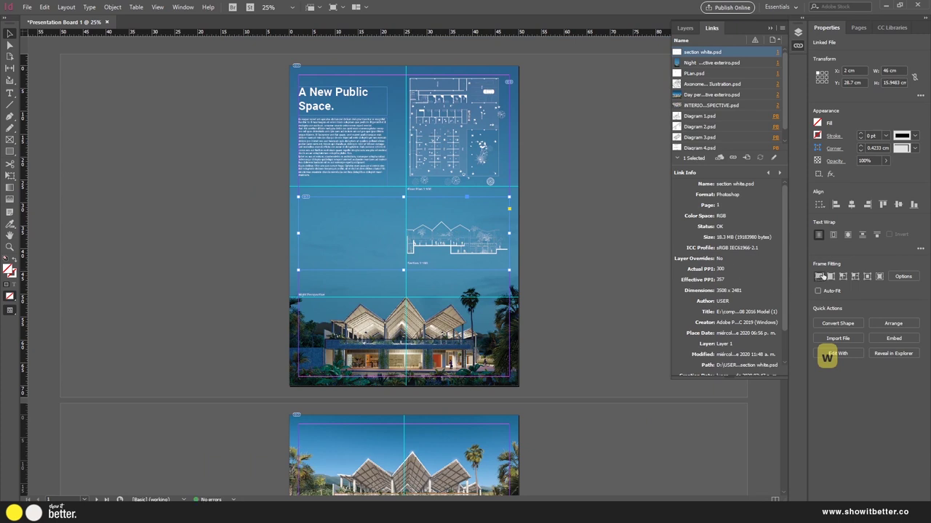
{"action": "left_click", "coordinate": [822, 277]}
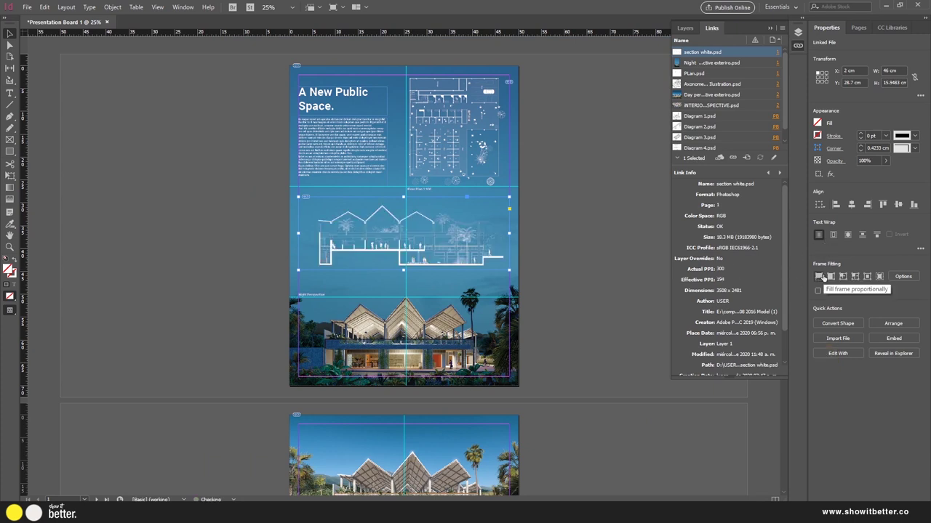
Examine the enlarged section on the previewed board, checking its detail and its fit with the captions and neighbouring images
{"action": "left_click", "coordinate": [573, 217]}
{"action": "key", "text": "w"}
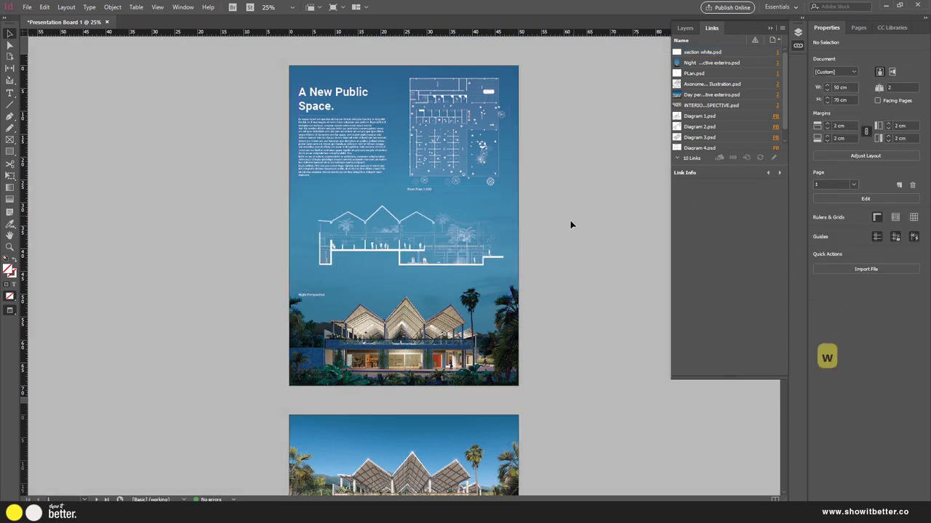
{"action": "scroll", "coordinate": [481, 245], "scroll_direction": "up", "scroll_amount": 2}
{"action": "scroll", "coordinate": [481, 250], "scroll_direction": "down", "scroll_amount": 3}
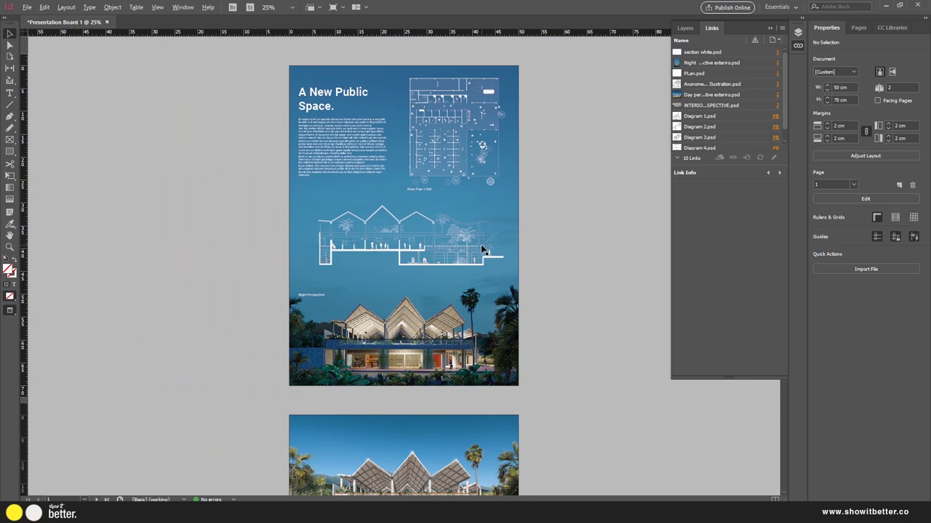
{"action": "scroll", "coordinate": [444, 253], "scroll_direction": "up", "scroll_amount": 4}
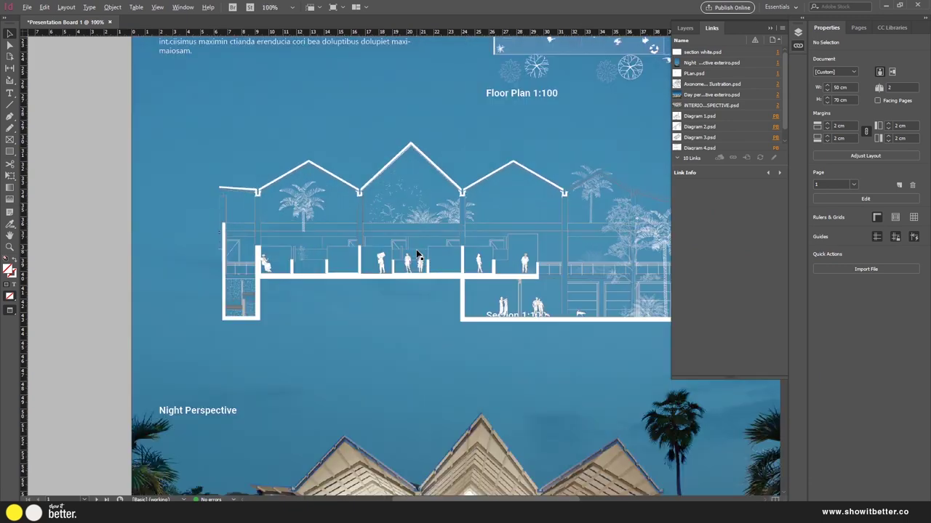
{"action": "scroll", "coordinate": [418, 254], "scroll_direction": "down", "scroll_amount": 4}
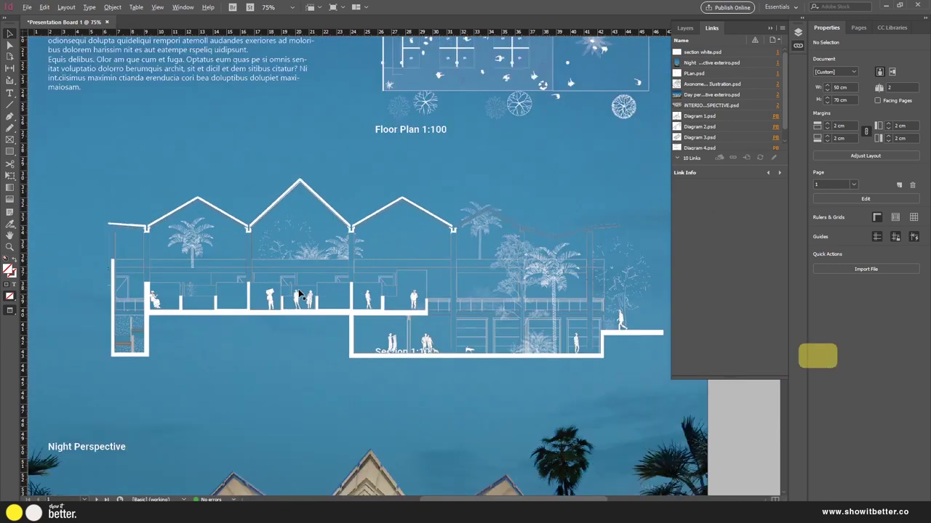
{"action": "scroll", "coordinate": [413, 222], "scroll_direction": "up", "scroll_amount": 2}
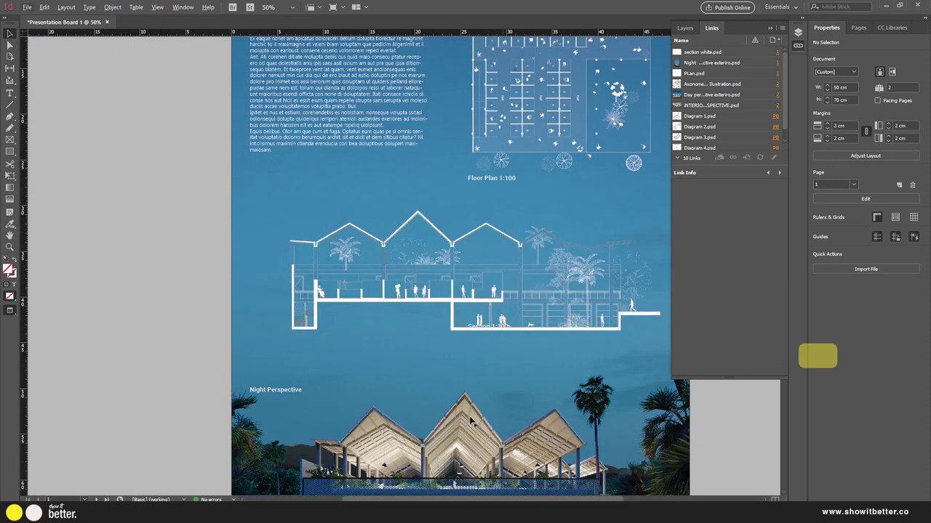
{"action": "scroll", "coordinate": [400, 320], "scroll_direction": "down", "scroll_amount": 2}
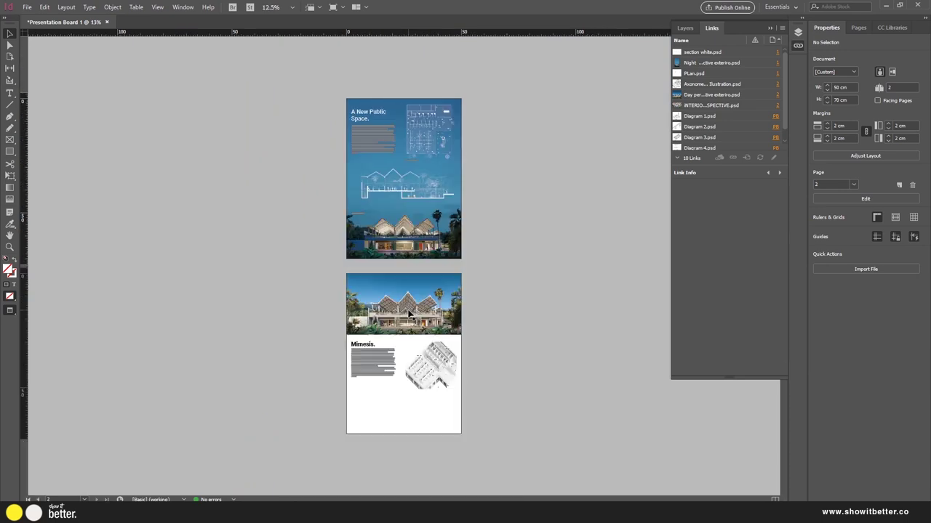
{"action": "scroll", "coordinate": [439, 152], "scroll_direction": "up", "scroll_amount": 1}
{"action": "scroll", "coordinate": [445, 145], "scroll_direction": "up", "scroll_amount": 2}
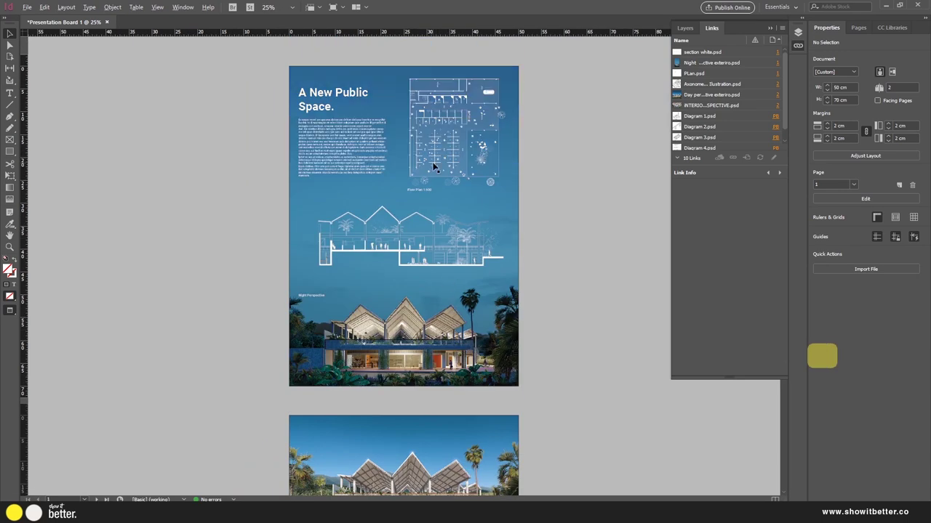
{"action": "scroll", "coordinate": [431, 189], "scroll_direction": "up", "scroll_amount": 2}
Raise the section frame to Y 25.1 cm and move the Section 1:100 caption to X 2, Y 26.7 cm, level with the floor plan caption
{"action": "key", "text": "w"}
{"action": "scroll", "coordinate": [349, 280], "scroll_direction": "down", "scroll_amount": 3}
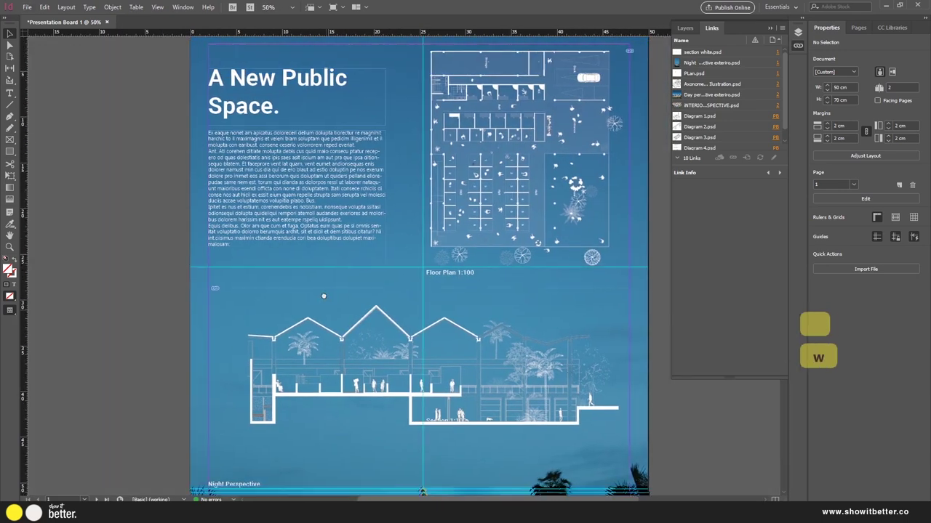
{"action": "left_click_drag", "start_coordinate": [465, 306], "coordinate": [470, 274]}
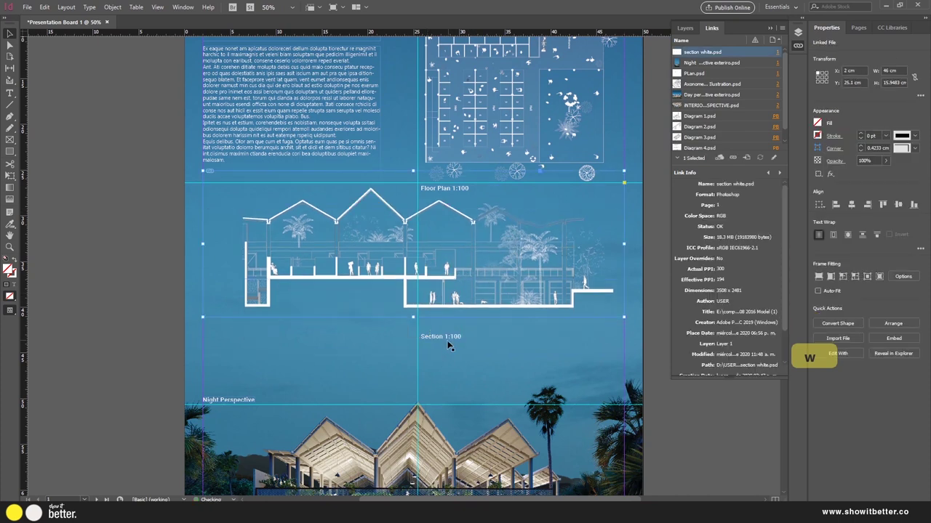
{"action": "left_click", "coordinate": [449, 337]}
{"action": "left_click_drag", "start_coordinate": [458, 339], "coordinate": [237, 192]}
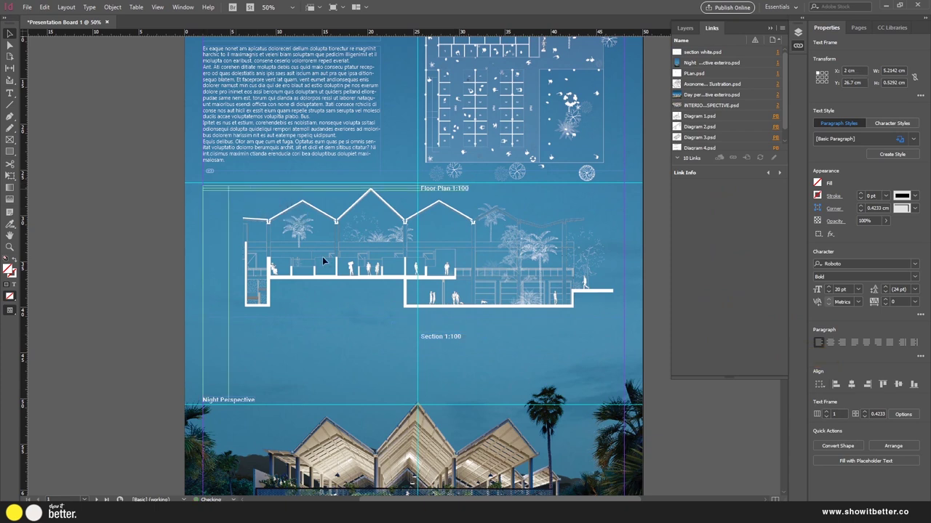
Lower and slightly enlarge the section drawing between the captions and the night perspective, and preview the board without guides
{"action": "left_click_drag", "start_coordinate": [500, 293], "coordinate": [502, 323]}
{"action": "key", "text": "ctrl+shift+a"}
{"action": "key", "text": "w"}
{"action": "scroll", "coordinate": [426, 266], "scroll_direction": "down", "scroll_amount": 2}
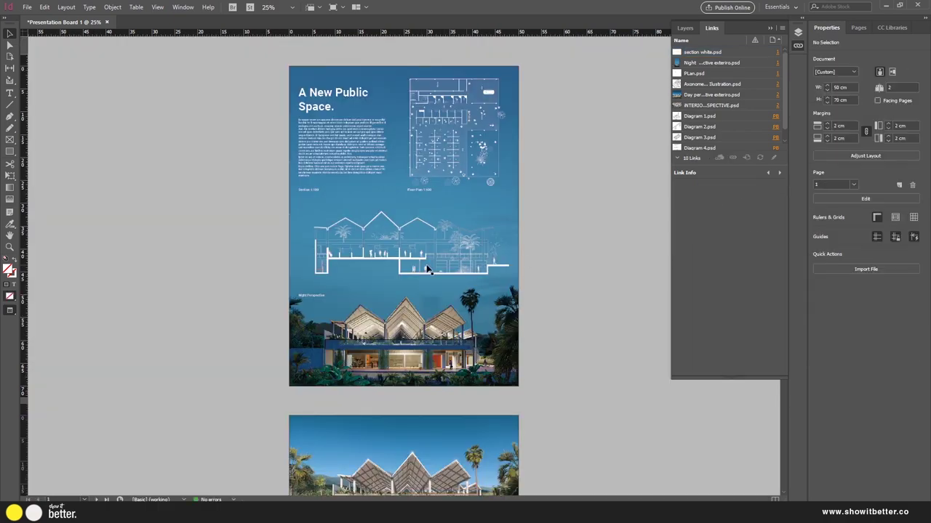
{"action": "scroll", "coordinate": [407, 269], "scroll_direction": "up", "scroll_amount": 2}
{"action": "scroll", "coordinate": [333, 412], "scroll_direction": "up", "scroll_amount": 3}
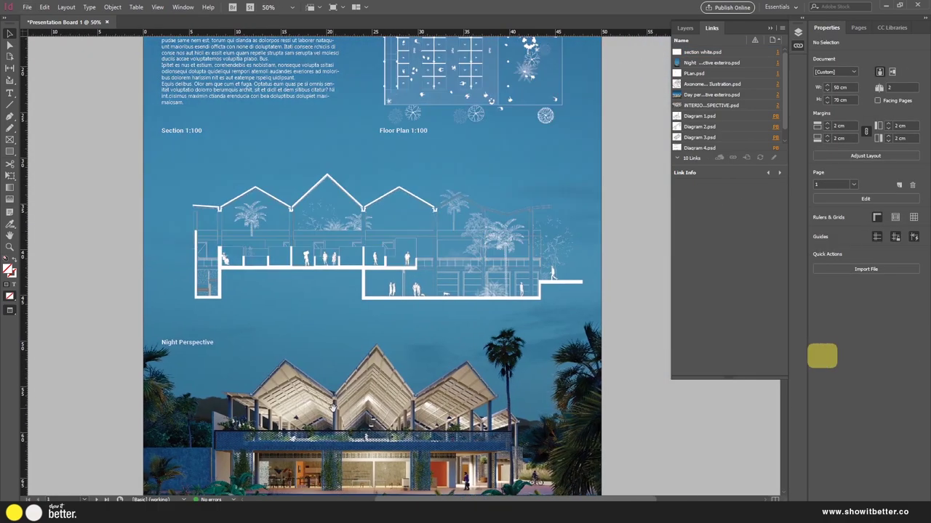
{"action": "scroll", "coordinate": [333, 413], "scroll_direction": "down", "scroll_amount": 2}
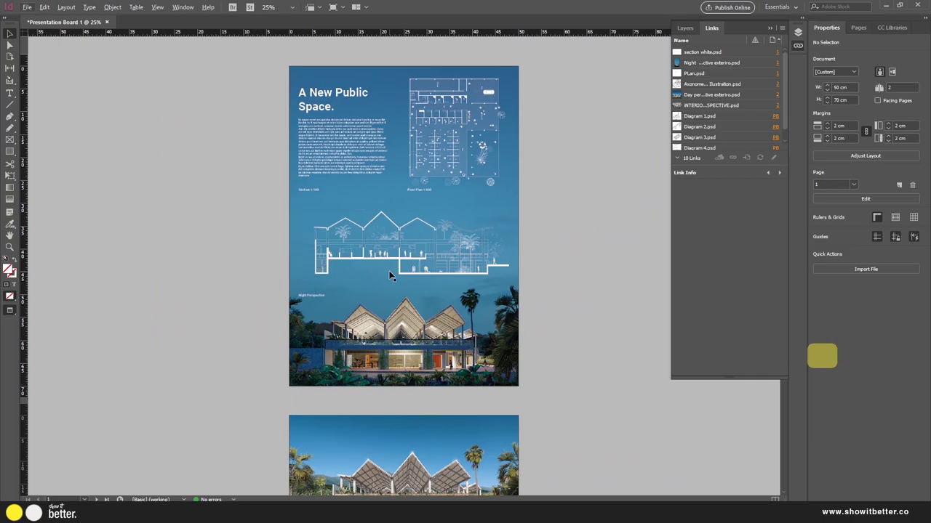